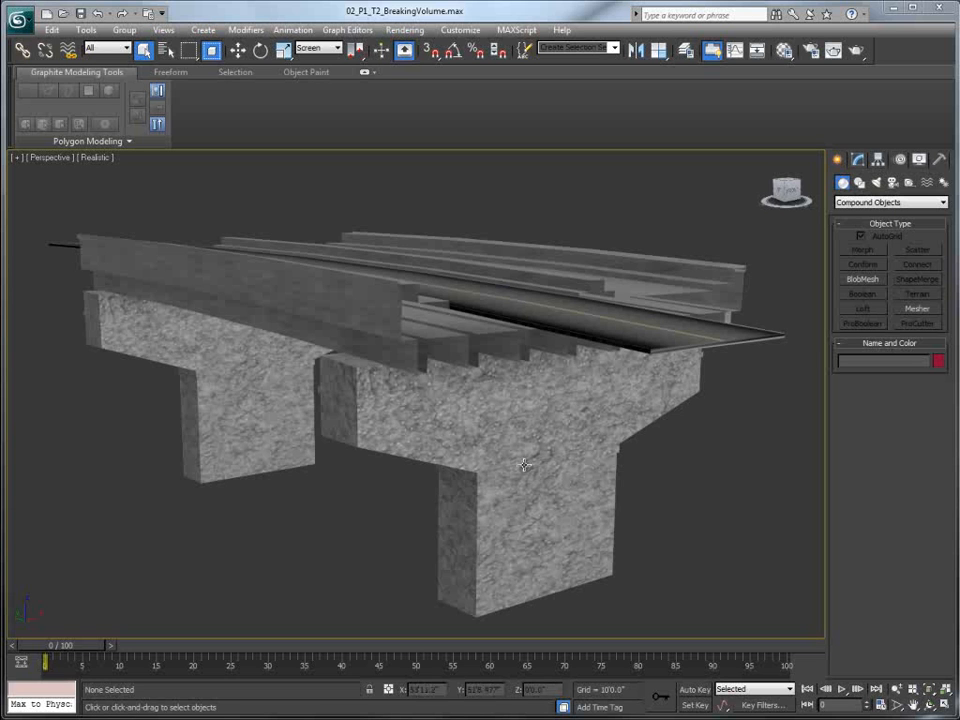
# Select the bridge deck BridgeBase04 and hide all unselected objects so that only the deck is shown.
pyautogui.click(404, 346)
pyautogui.moveTo(404, 346)
pyautogui.keyDown('alt'); pyautogui.mouseDown(button='middle')
pyautogui.moveTo(414, 383)
pyautogui.moveTo(486, 381)
pyautogui.moveTo(401, 360)
pyautogui.mouseUp(button='middle'); pyautogui.keyUp('alt')
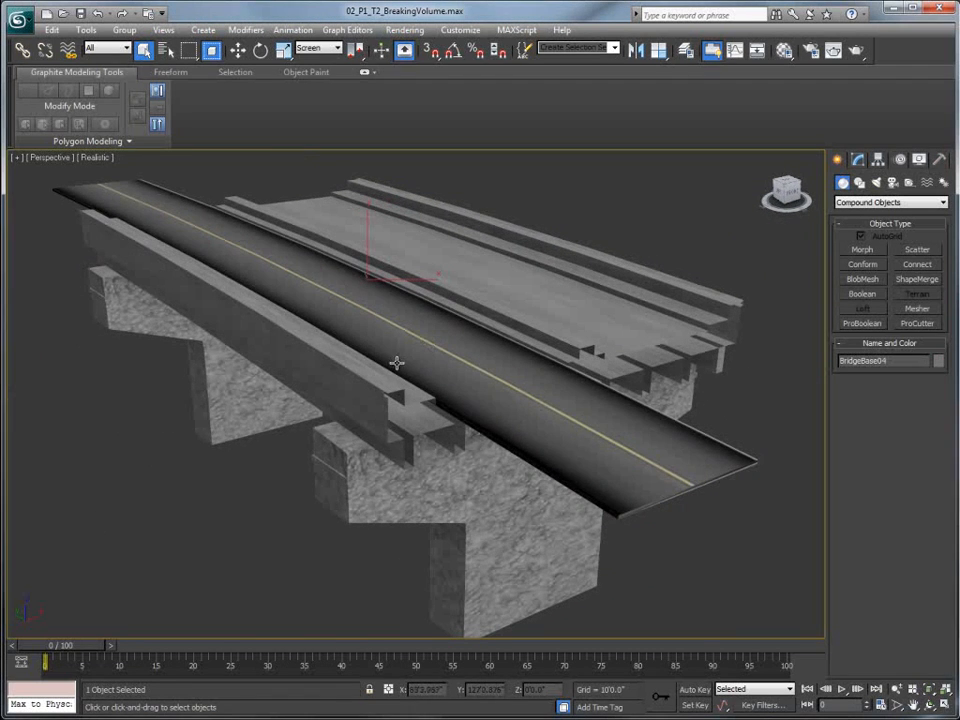
pyautogui.keyDown('alt'); pyautogui.moveTo(400, 367); pyautogui.dragTo(426, 318, button='middle'); pyautogui.keyUp('alt')
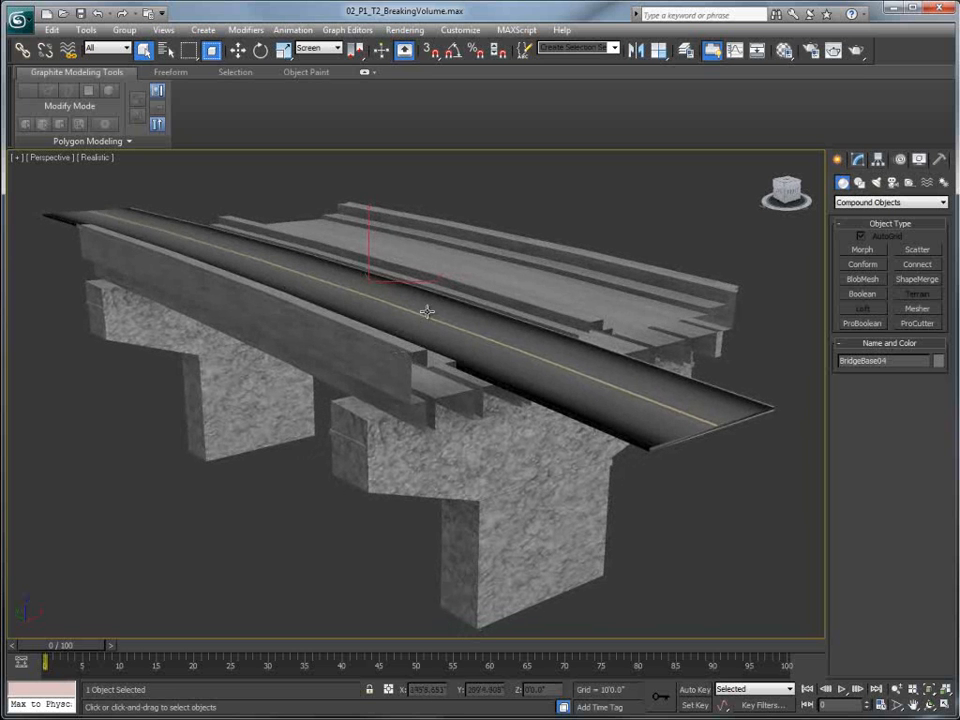
pyautogui.keyDown('alt'); pyautogui.moveTo(394, 373); pyautogui.dragTo(429, 352, button='middle'); pyautogui.keyUp('alt')
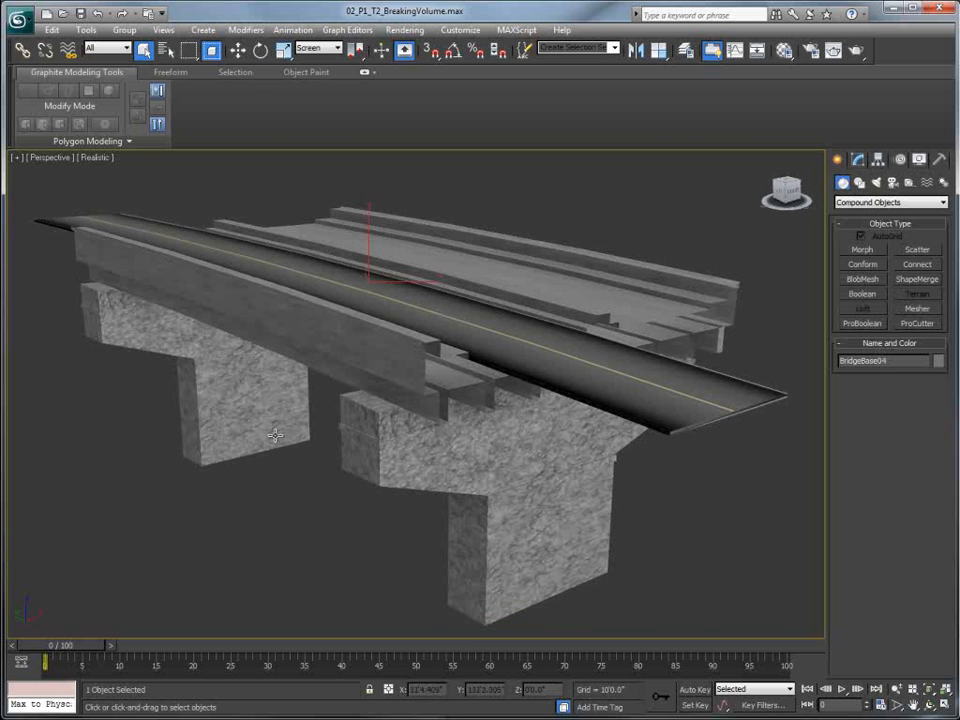
pyautogui.rightClick(287, 374)
pyautogui.moveTo(343, 388)
pyautogui.click(452, 413)
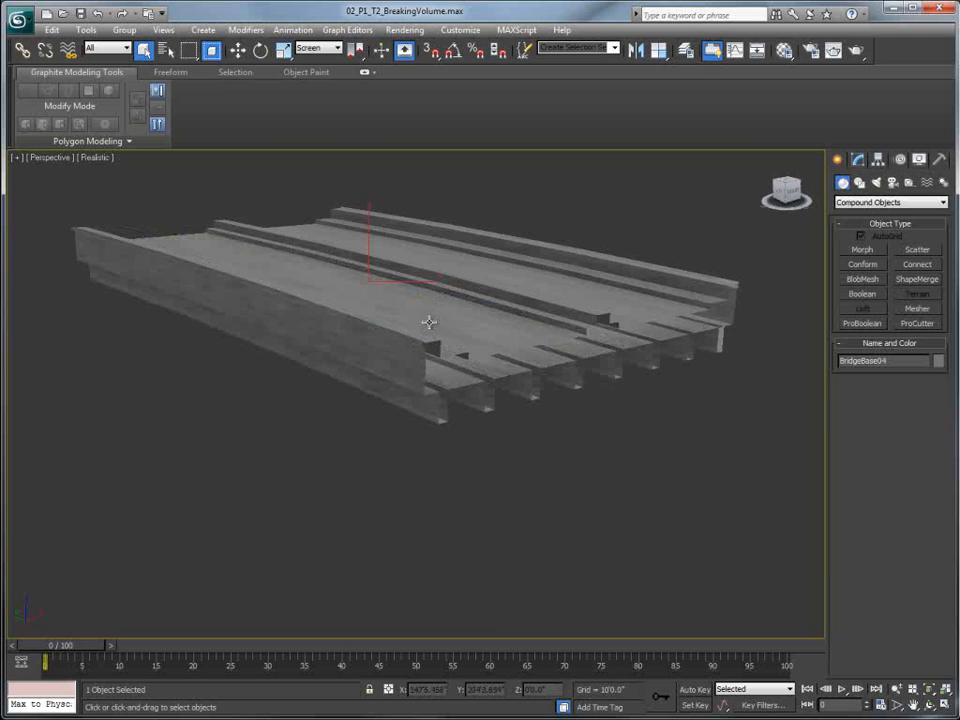
pyautogui.keyDown('alt'); pyautogui.moveTo(424, 326); pyautogui.dragTo(446, 322, button='middle'); pyautogui.keyUp('alt')
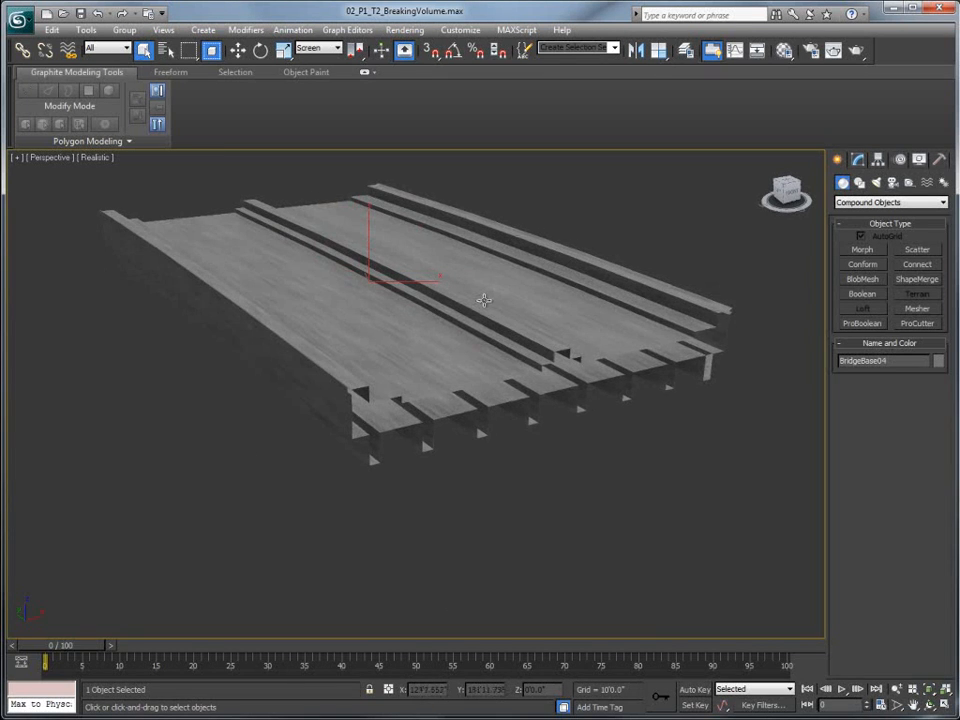
# Add an STL Check modifier to the deck, enable checking for all errors, and inspect the flagged faces from both ends.
pyautogui.click(858, 161)
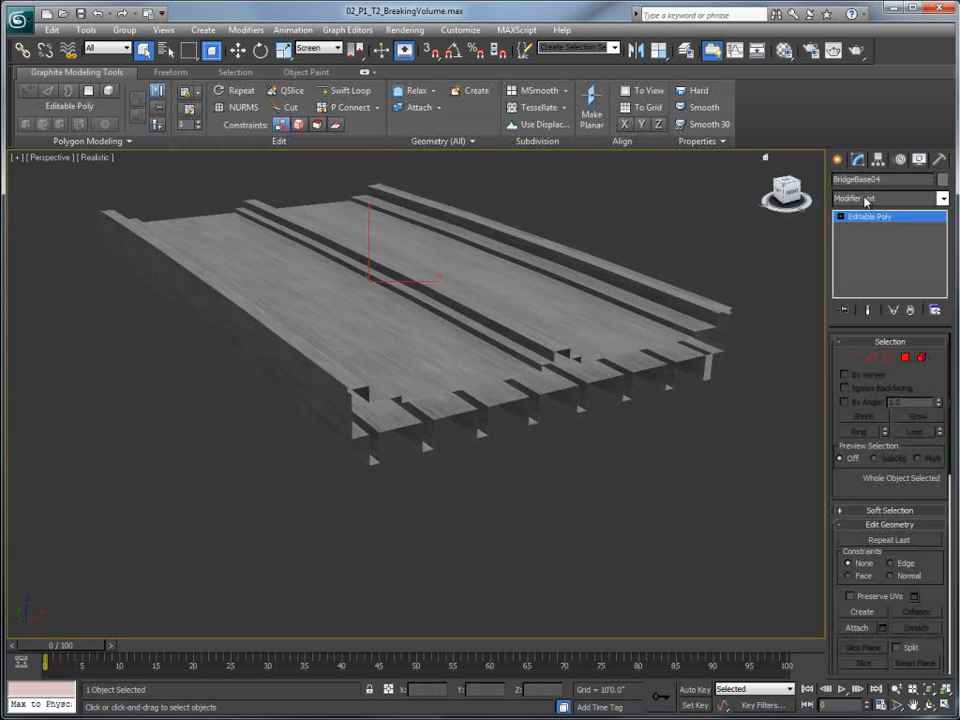
pyautogui.click(855, 199)
pyautogui.moveTo(946, 320); pyautogui.dragTo(946, 594)
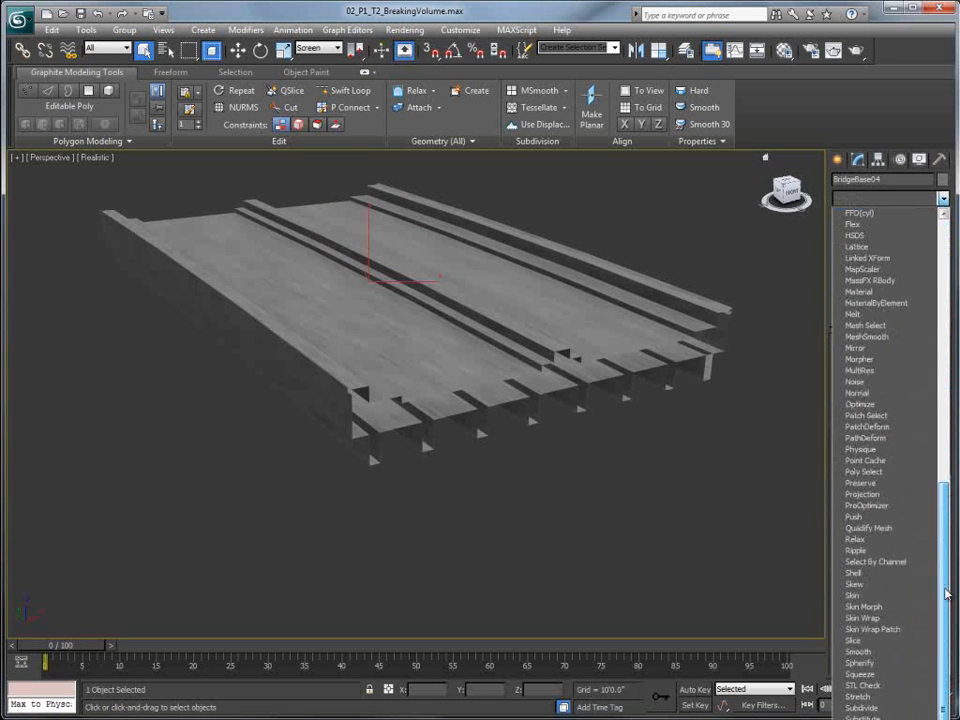
pyautogui.click(862, 685)
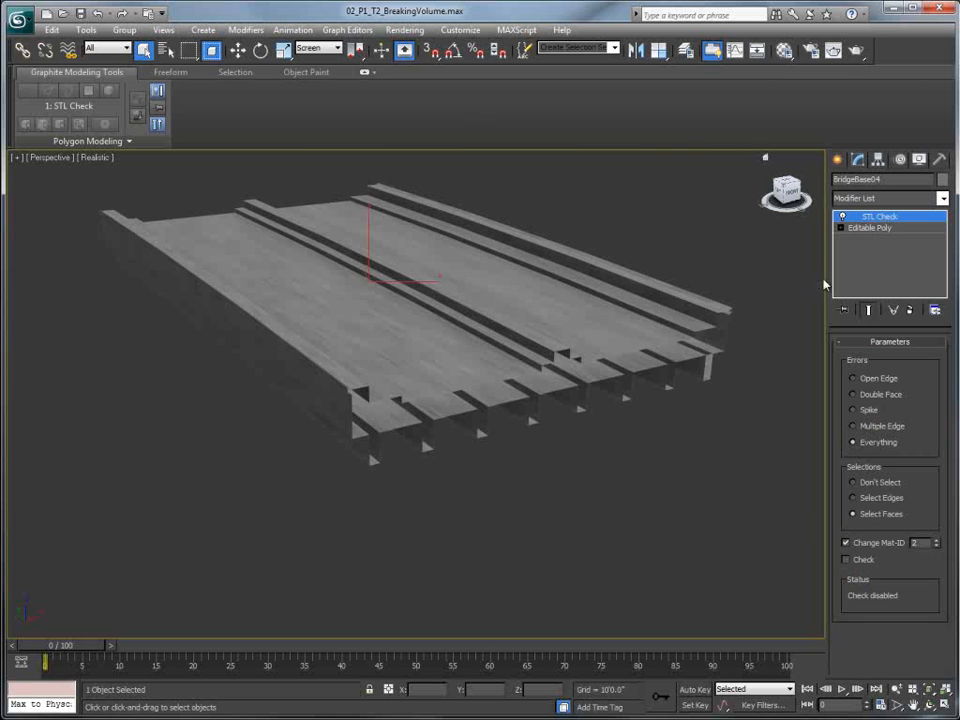
pyautogui.click(847, 559)
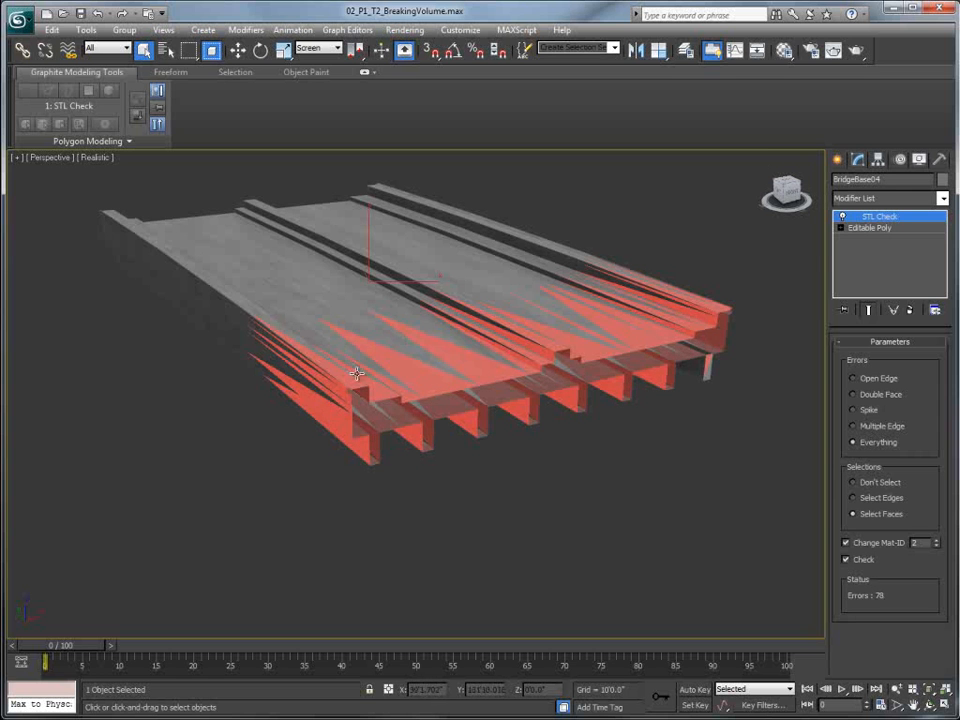
pyautogui.keyDown('alt'); pyautogui.moveTo(558, 381); pyautogui.dragTo(285, 285, button='middle'); pyautogui.keyUp('alt')
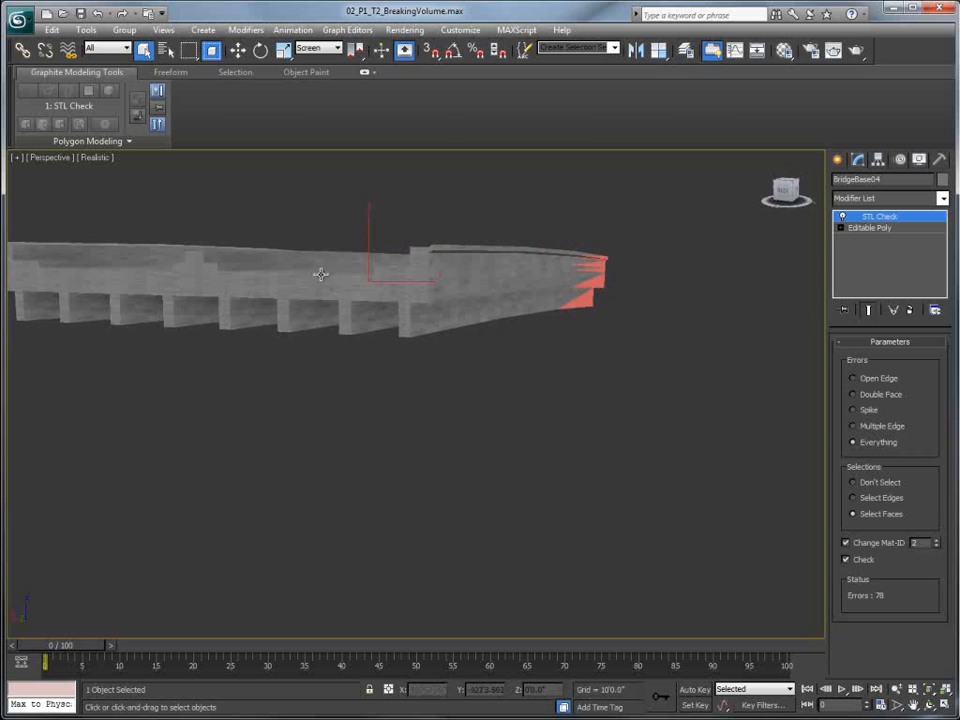
pyautogui.keyDown('alt'); pyautogui.moveTo(399, 274); pyautogui.dragTo(526, 335, button='middle'); pyautogui.keyUp('alt')
# Close the deck's open end with a Cap Holes modifier and place it below STL Check in the stack.
pyautogui.click(885, 198)
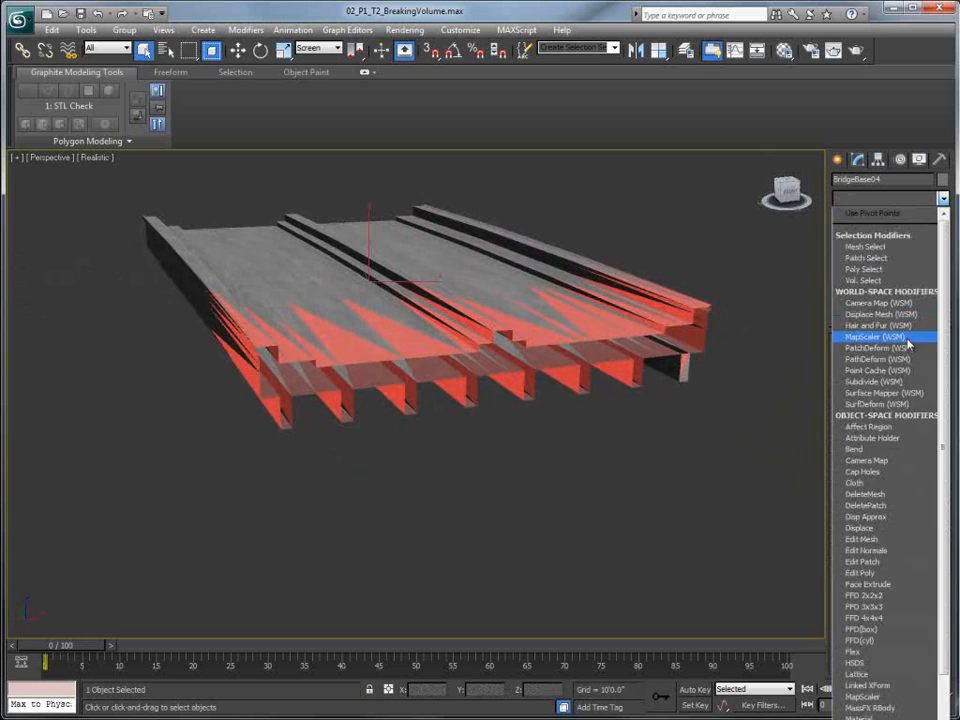
pyautogui.click(866, 476)
pyautogui.keyDown('alt'); pyautogui.moveTo(527, 458); pyautogui.dragTo(516, 439, button='middle'); pyautogui.keyUp('alt')
pyautogui.moveTo(879, 216); pyautogui.dragTo(883, 229)
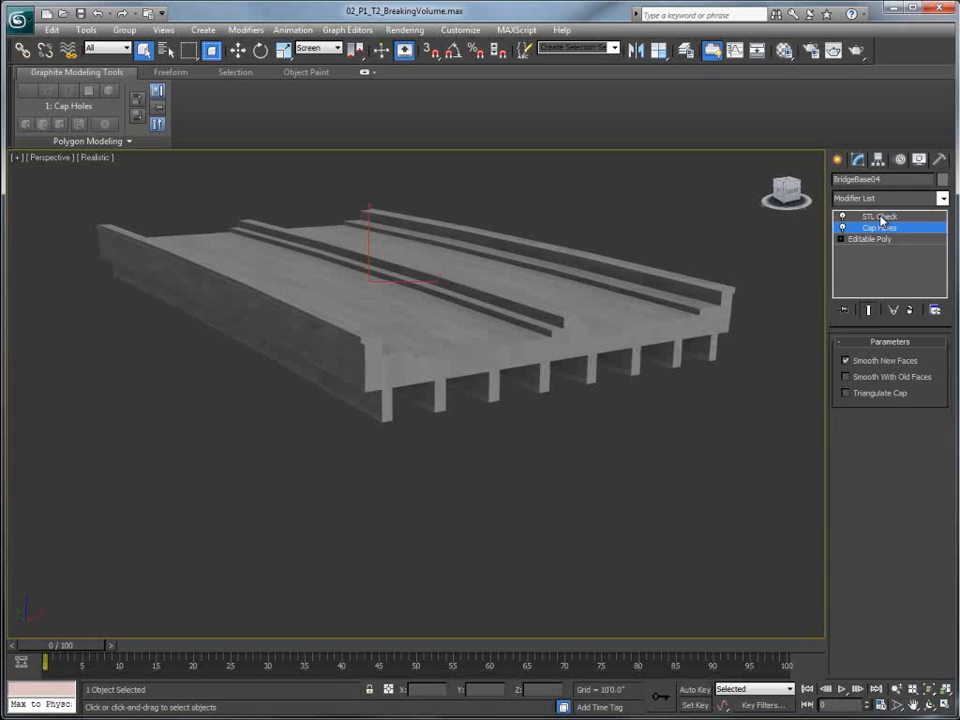
# Rerun the STL check on the capped deck and inspect its closed end.
pyautogui.click(880, 217)
pyautogui.click(847, 560)
pyautogui.click(847, 560)
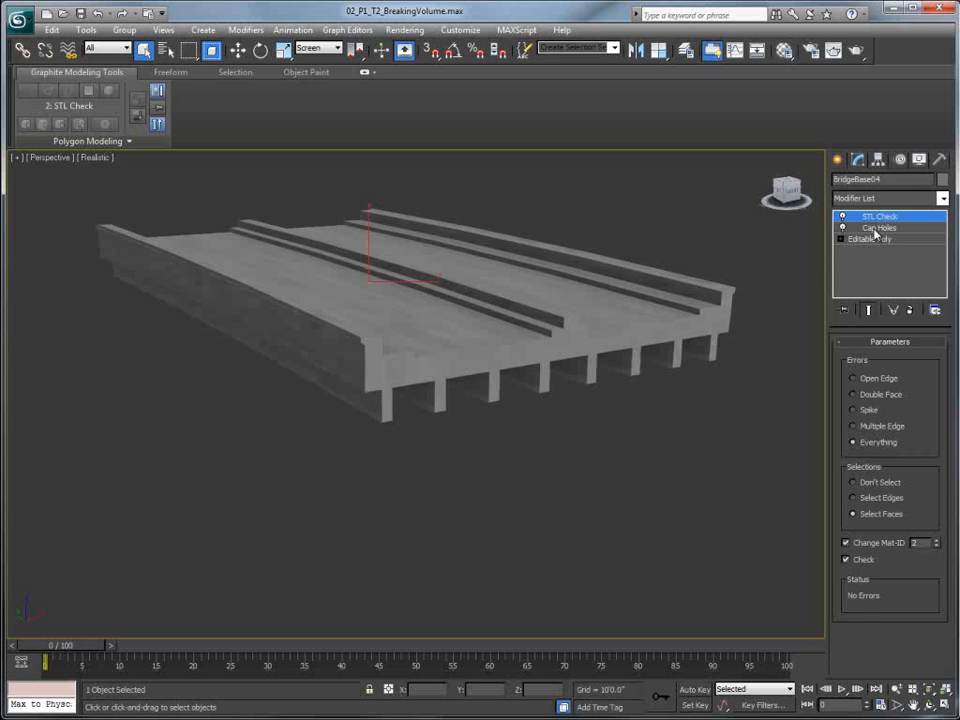
pyautogui.keyDown('alt'); pyautogui.moveTo(420, 277); pyautogui.dragTo(428, 294, button='middle'); pyautogui.keyUp('alt')
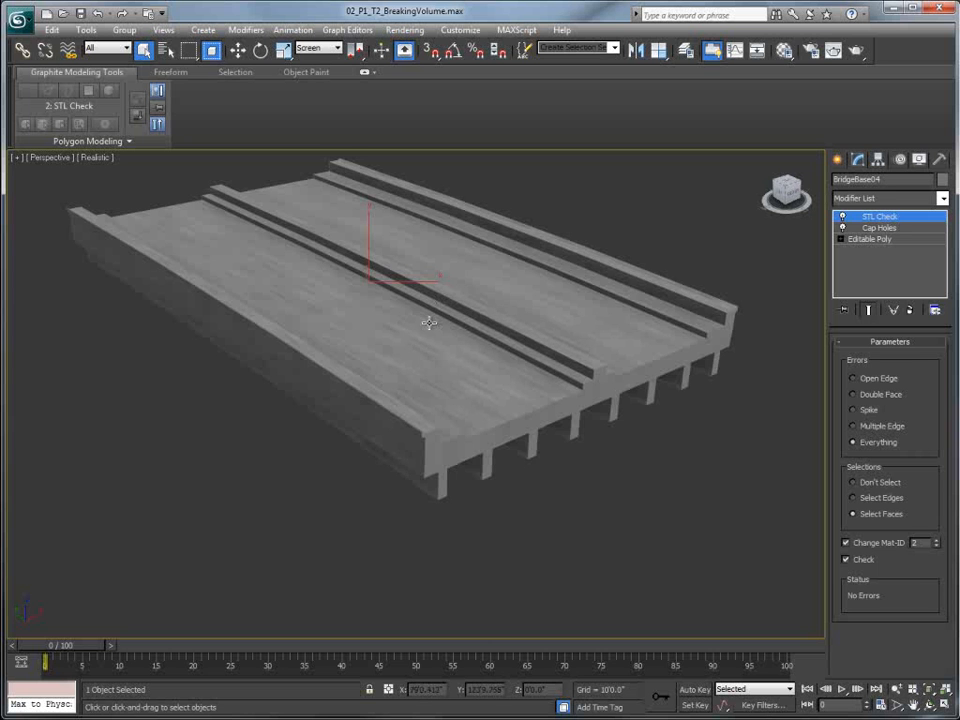
pyautogui.moveTo(433, 325); pyautogui.dragTo(435, 344)
pyautogui.keyDown('alt'); pyautogui.moveTo(435, 348); pyautogui.dragTo(435, 337, button='middle'); pyautogui.keyUp('alt')
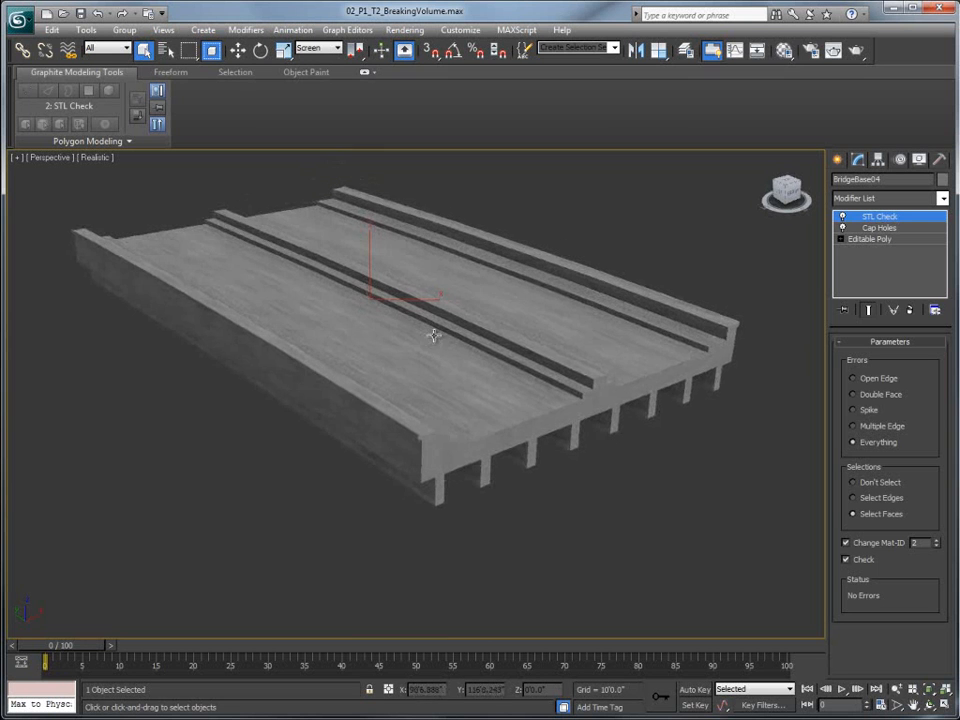
pyautogui.scroll(-1, 435, 338)
# Create a standard primitive plane under the deck, about 258'10" by 139'4", with 50 length and 50 width segments.
pyautogui.rightClick(698, 264)
pyautogui.click(842, 161)
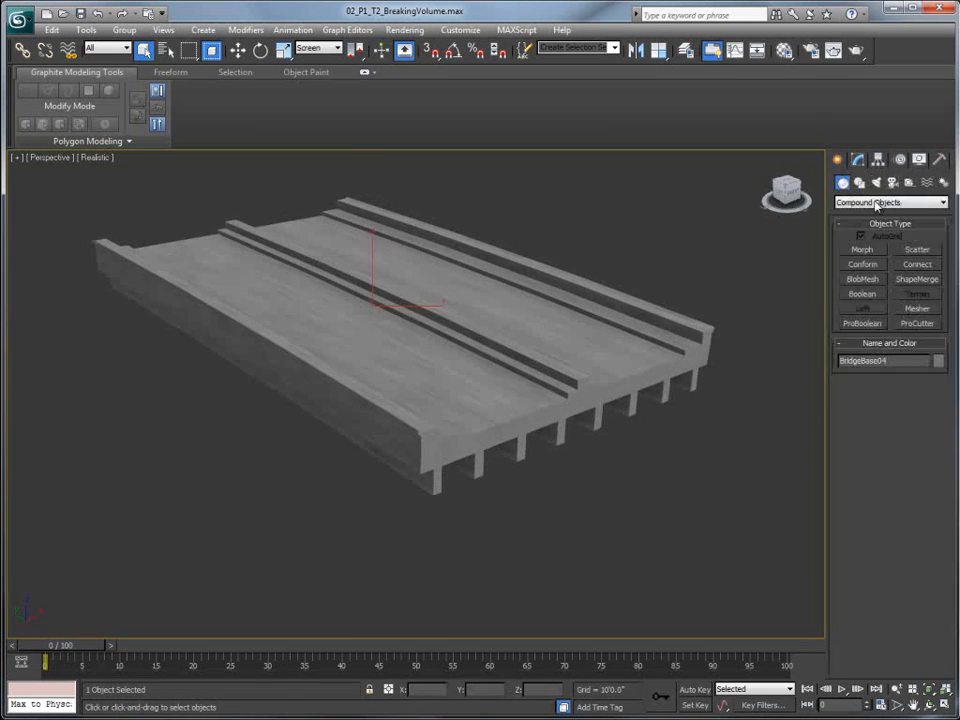
pyautogui.click(851, 203)
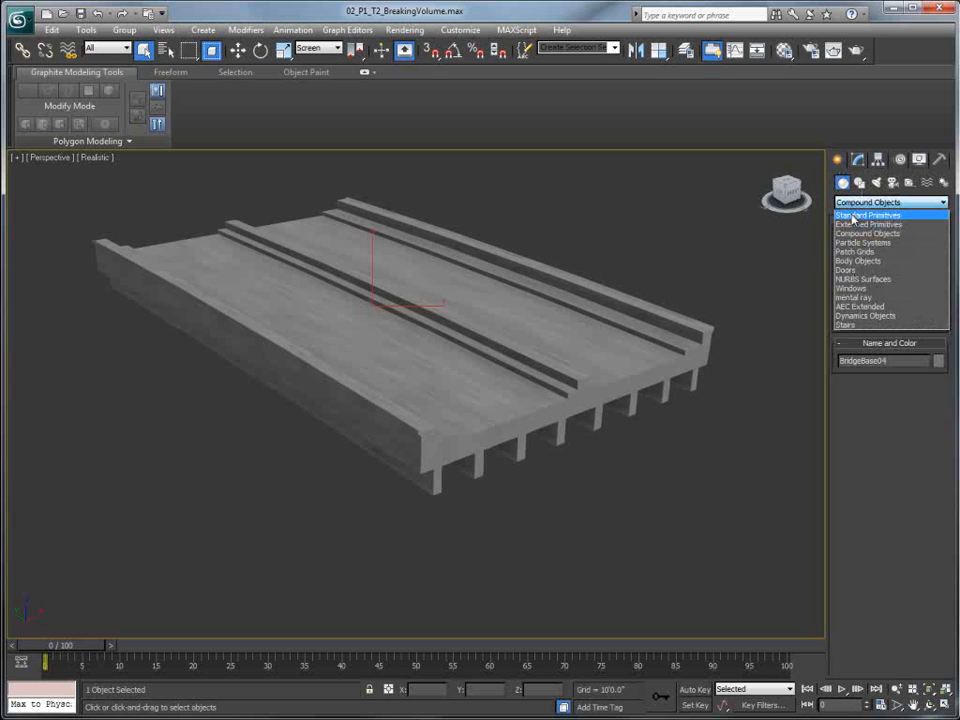
pyautogui.click(850, 214)
pyautogui.click(918, 309)
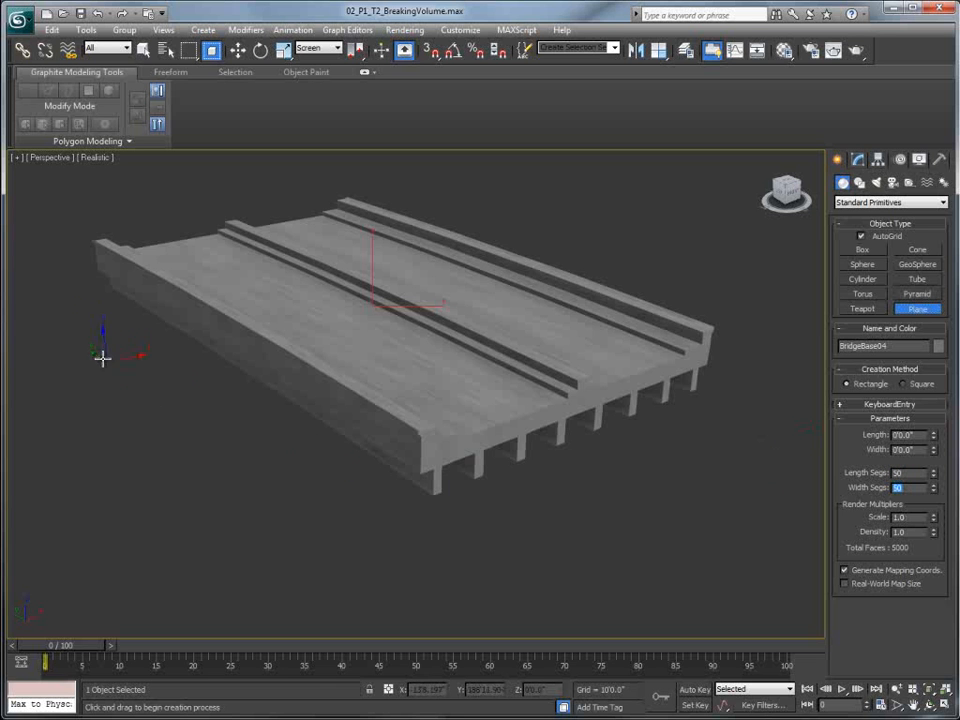
pyautogui.moveTo(51, 302); pyautogui.dragTo(812, 419)
# Display edged faces in the perspective viewport to show the plane's segments.
pyautogui.click(96, 157)
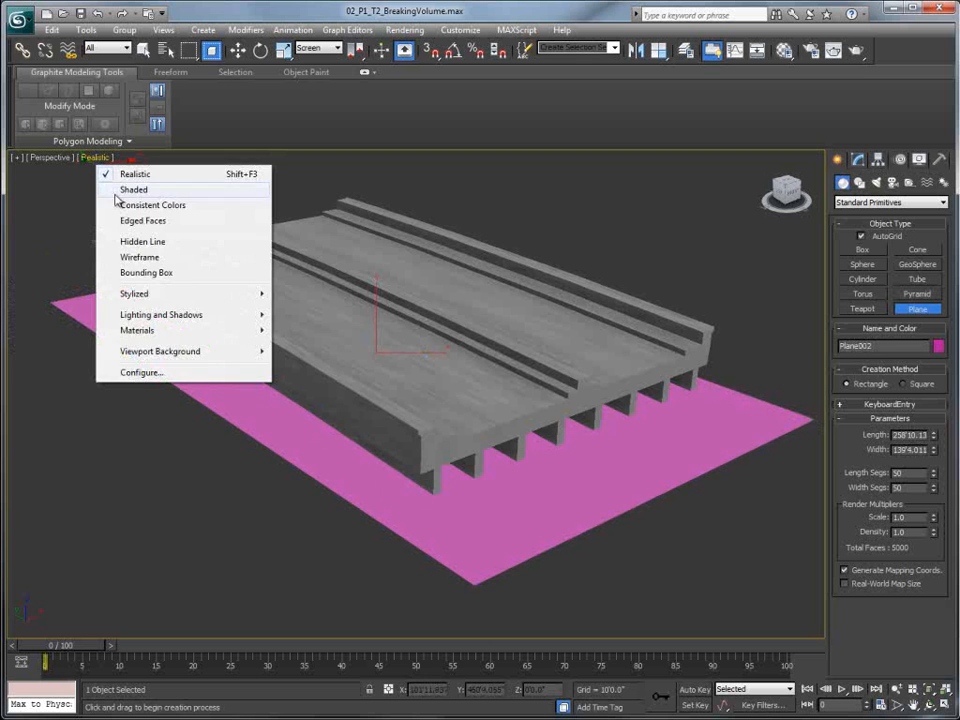
pyautogui.click(133, 219)
pyautogui.moveTo(434, 486); pyautogui.dragTo(428, 489, button='middle')
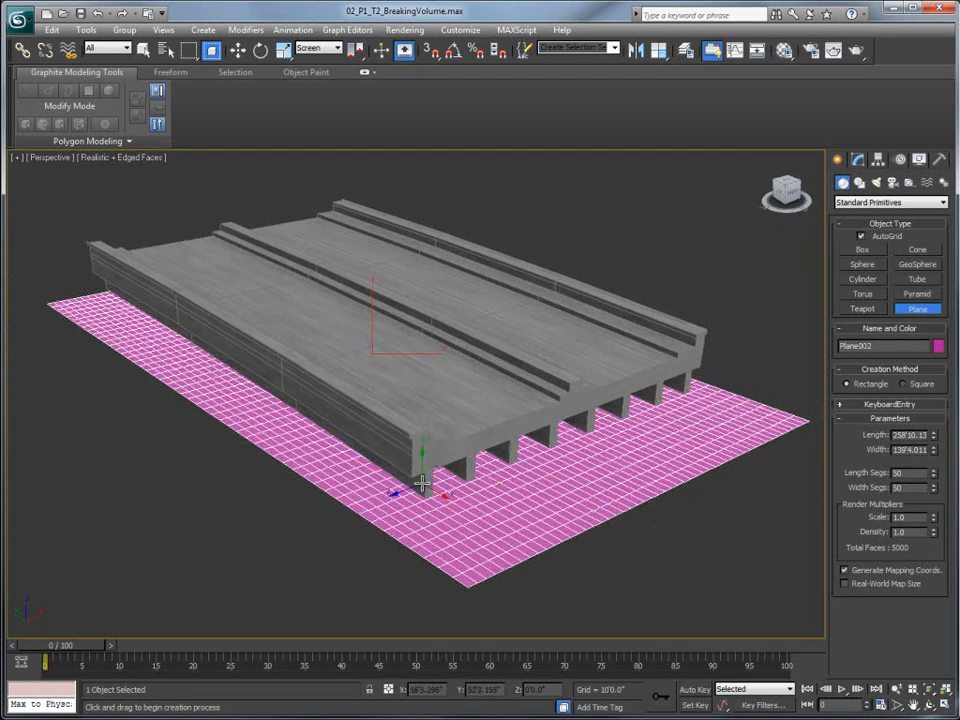
# Add a Noise modifier to the plane with a Z strength of about 3'1.92" and a scale of 3.
pyautogui.click(858, 161)
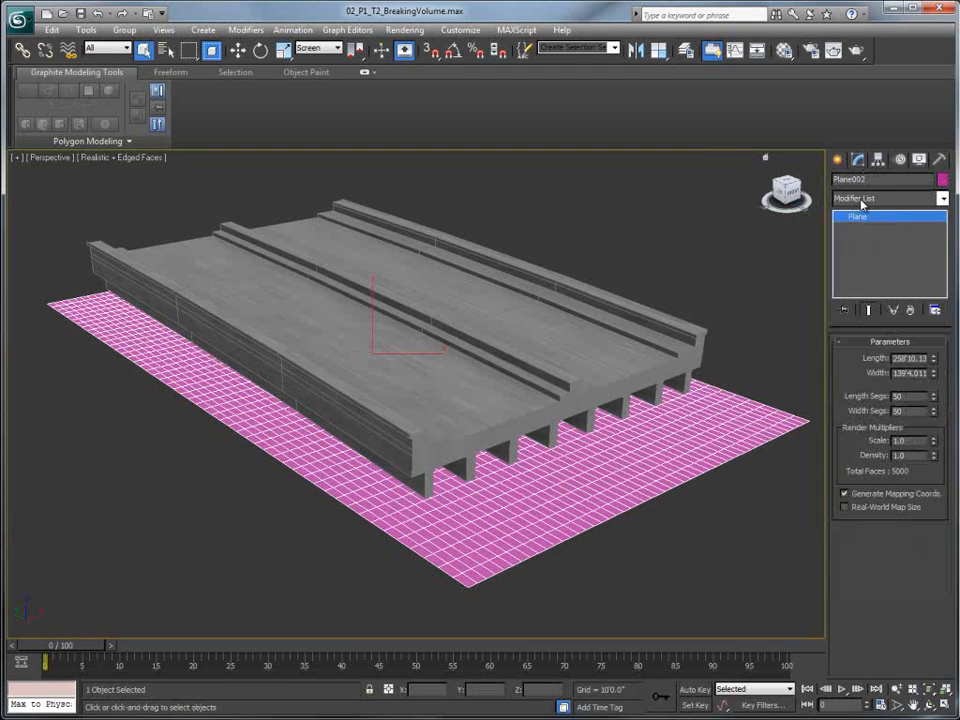
pyautogui.click(868, 198)
pyautogui.moveTo(943, 262); pyautogui.dragTo(943, 566)
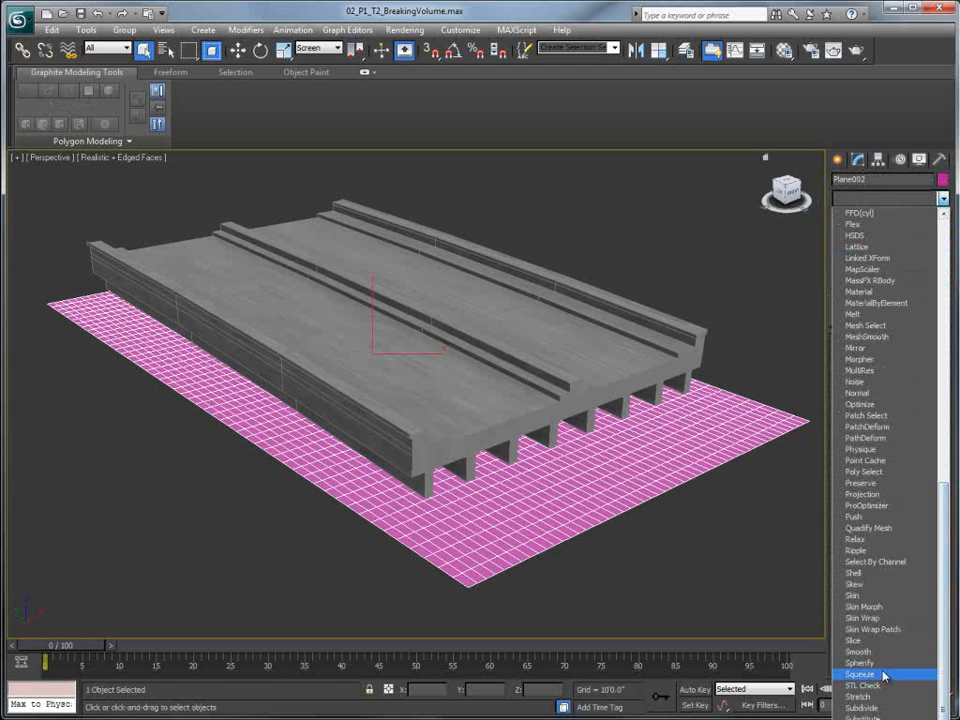
pyautogui.click(856, 381)
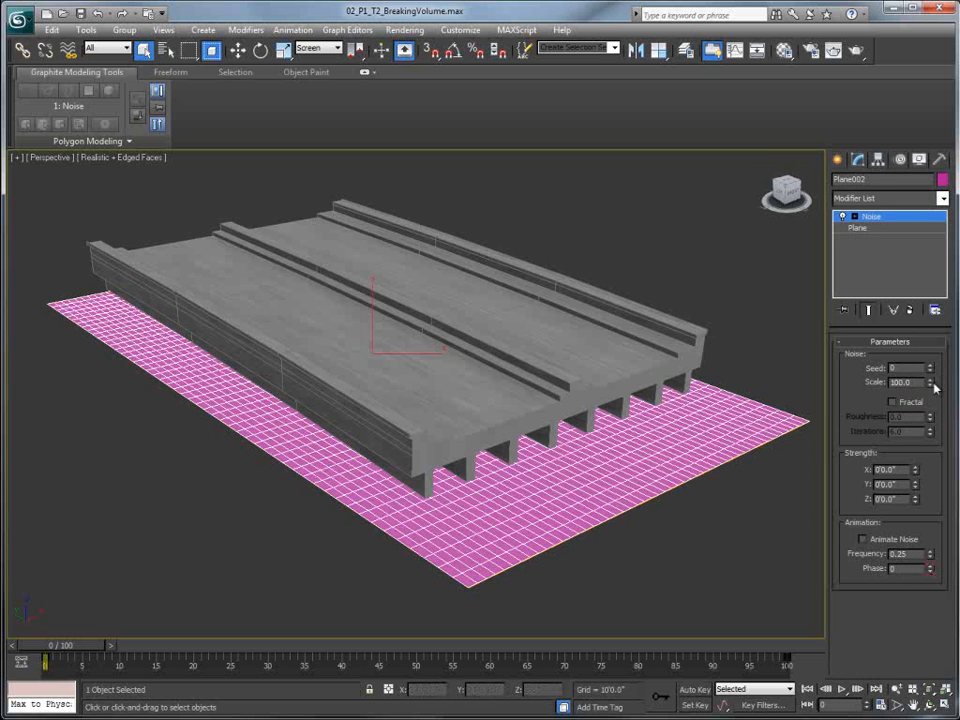
pyautogui.moveTo(918, 481); pyautogui.dragTo(924, 430)
pyautogui.moveTo(931, 387)
pyautogui.mouseDown()
pyautogui.moveTo(915, 438)
pyautogui.moveTo(913, 383)
pyautogui.mouseUp()
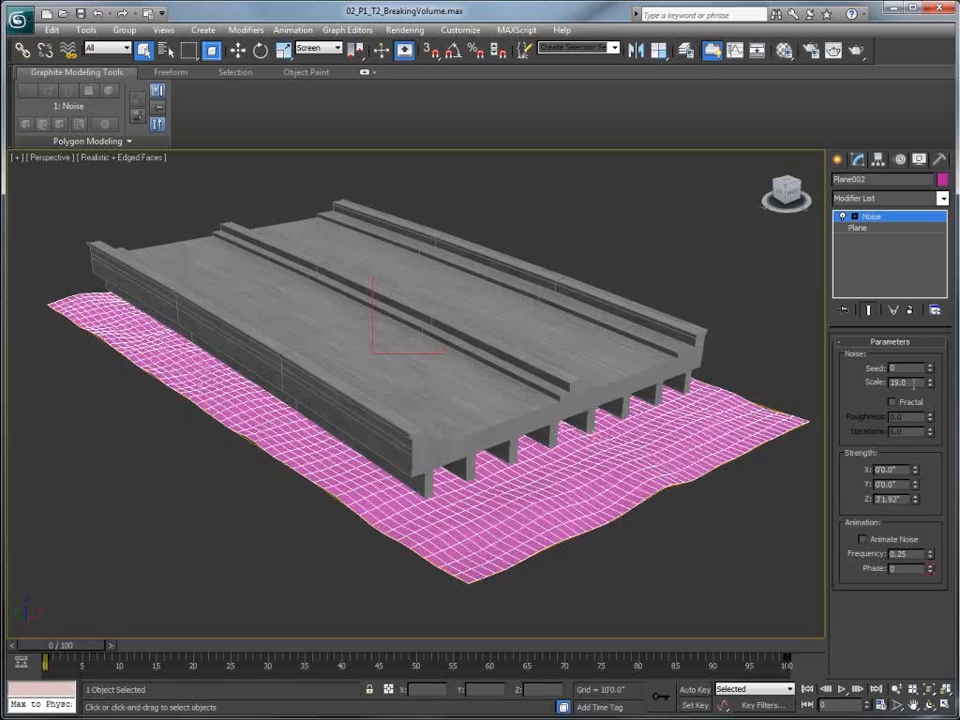
pyautogui.write('3')
pyautogui.press('Return')
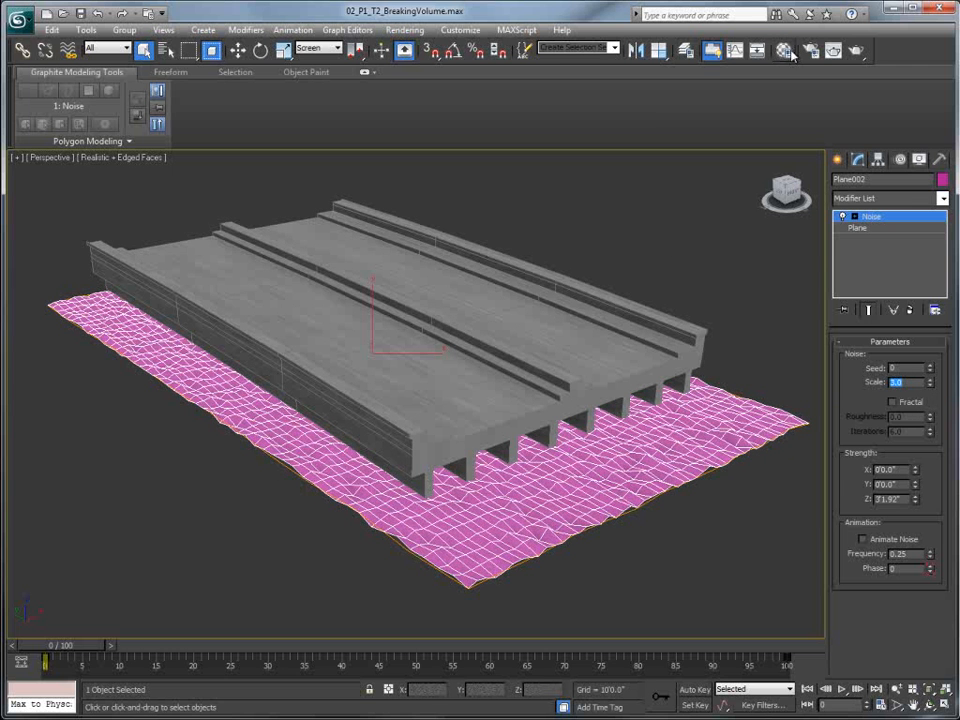
# Assign the dark, rough-textured material from the Material Editor to the noisy plane and inspect its surface.
pyautogui.press('m')
pyautogui.moveTo(91, 166); pyautogui.dragTo(282, 441)
pyautogui.click(229, 95)
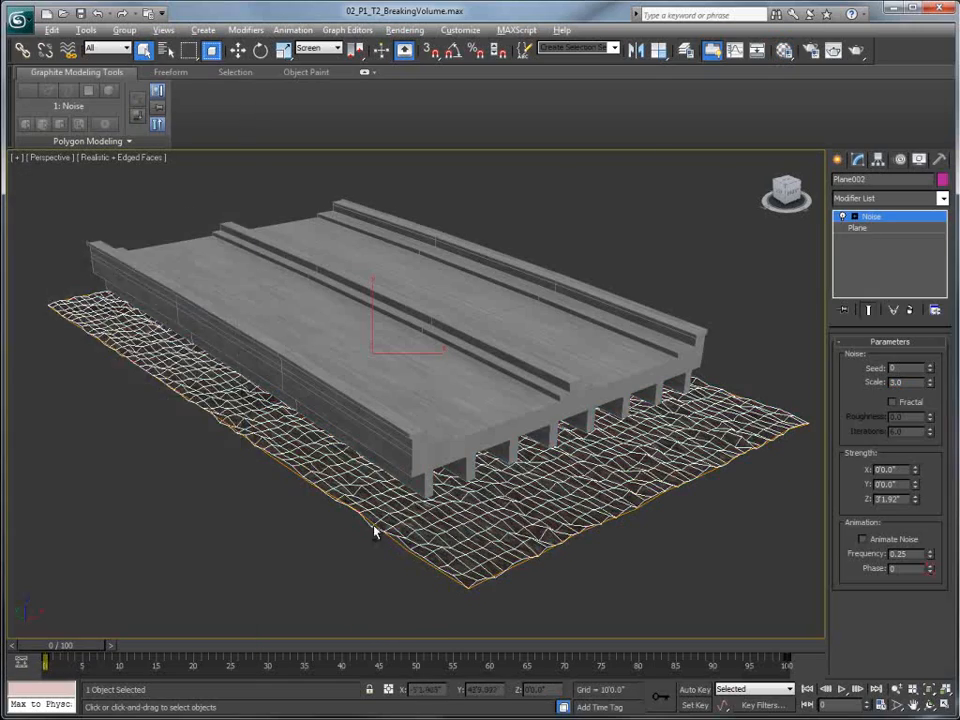
pyautogui.scroll(10, 370, 527)
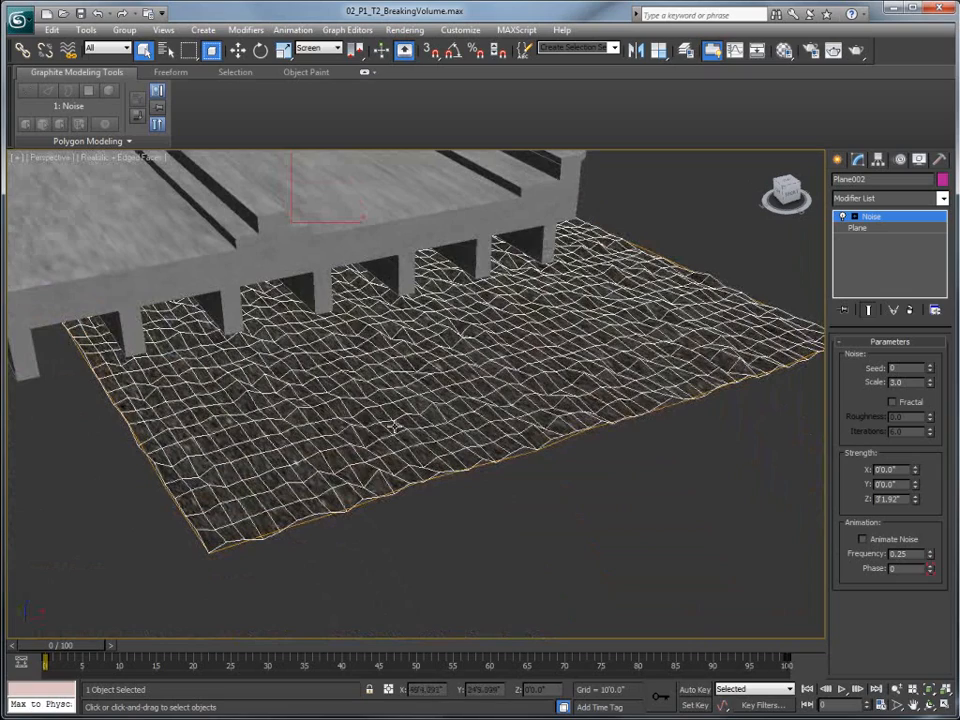
pyautogui.scroll(-5, 316, 393)
pyautogui.keyDown('alt'); pyautogui.moveTo(316, 393); pyautogui.dragTo(373, 468, button='middle'); pyautogui.keyUp('alt')
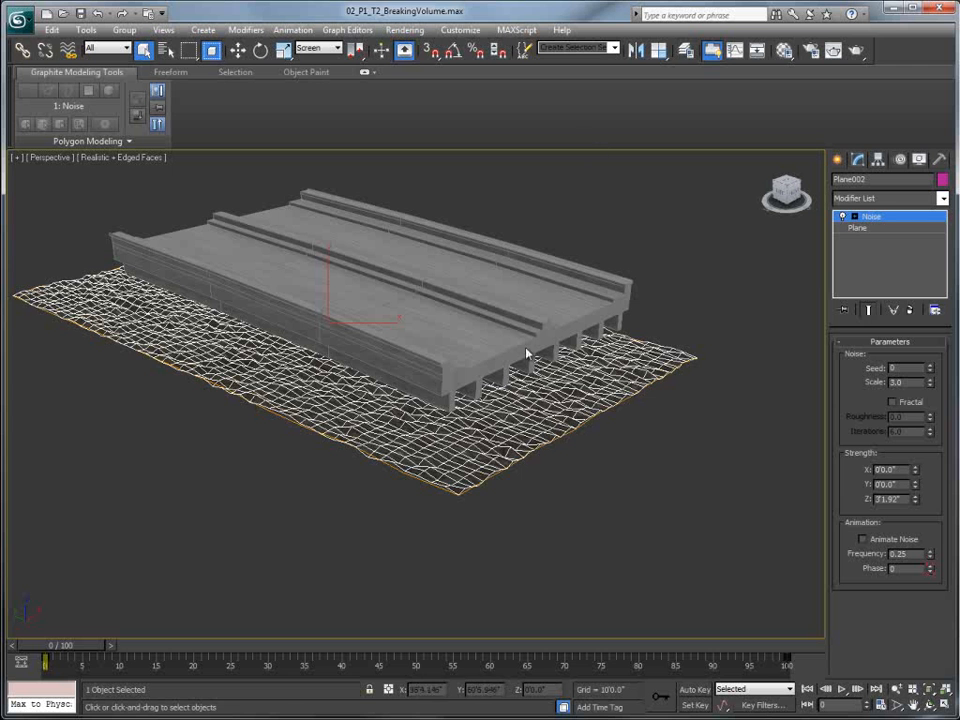
# Align the plane to BridgeBase04 in X, Y and Z position, center to center.
pyautogui.moveTo(659, 52); pyautogui.dragTo(663, 78)
pyautogui.click(413, 300)
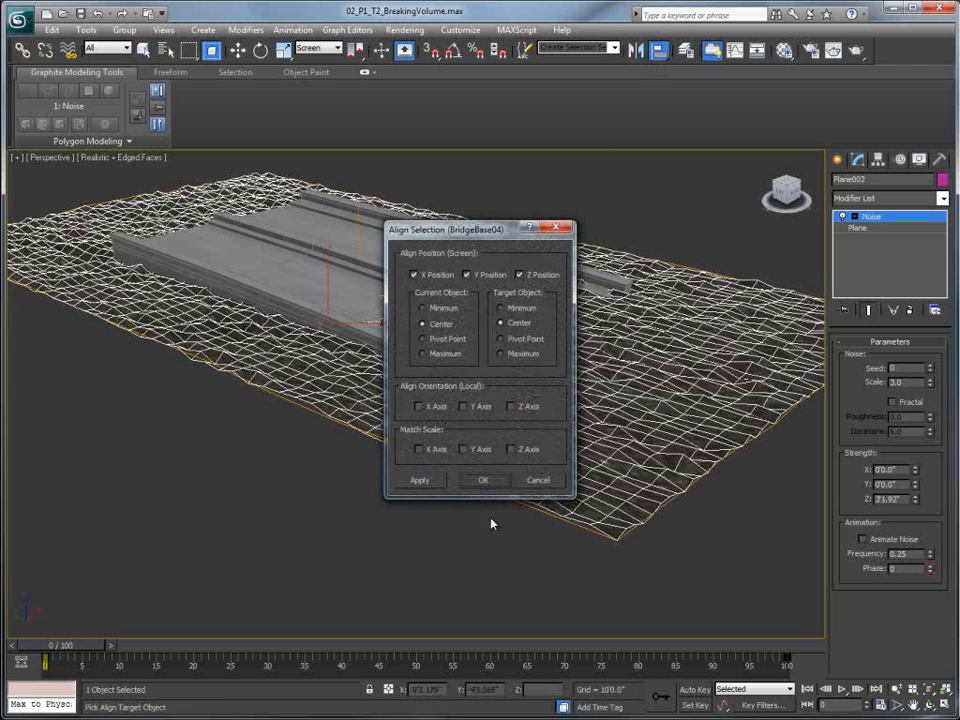
pyautogui.click(483, 480)
# Rotate the plane to about X 59.8, Y -49.0, Z 16.9 so it slices diagonally through the deck.
pyautogui.press('e')
pyautogui.moveTo(433, 278)
pyautogui.keyDown('alt'); pyautogui.mouseDown(button='middle')
pyautogui.moveTo(381, 289)
pyautogui.moveTo(453, 298)
pyautogui.moveTo(435, 298)
pyautogui.mouseUp(button='middle'); pyautogui.keyUp('alt')
pyautogui.moveTo(351, 264); pyautogui.dragTo(364, 281)
pyautogui.moveTo(422, 275); pyautogui.dragTo(411, 289, button='middle')
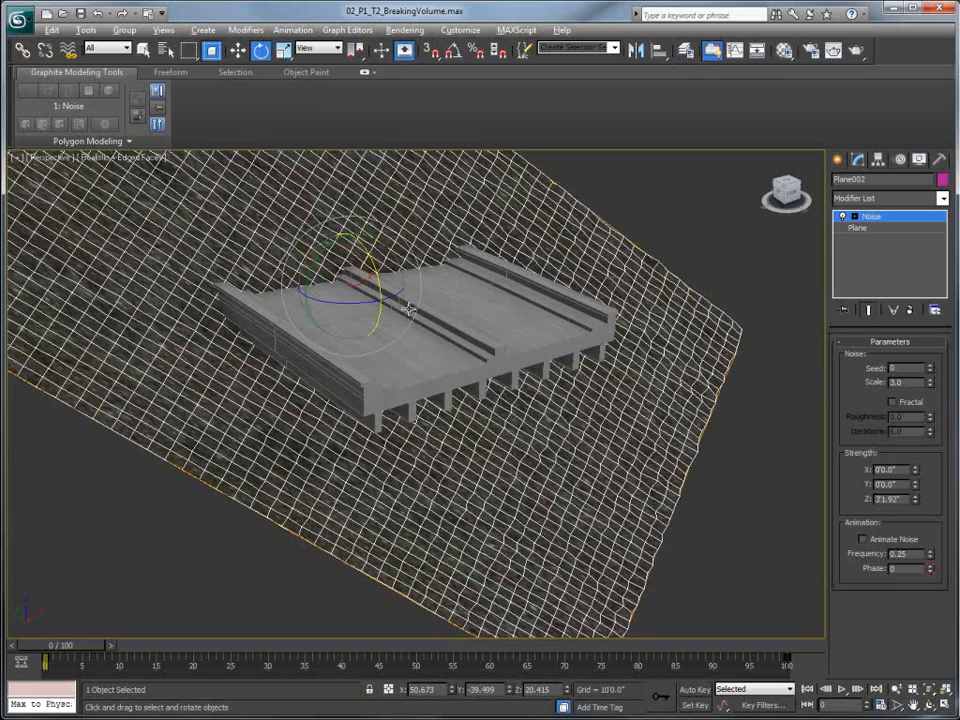
pyautogui.keyDown('alt'); pyautogui.moveTo(306, 234); pyautogui.dragTo(194, 317, button='middle'); pyautogui.keyUp('alt')
pyautogui.keyDown('alt'); pyautogui.moveTo(546, 272); pyautogui.dragTo(442, 293, button='middle'); pyautogui.keyUp('alt')
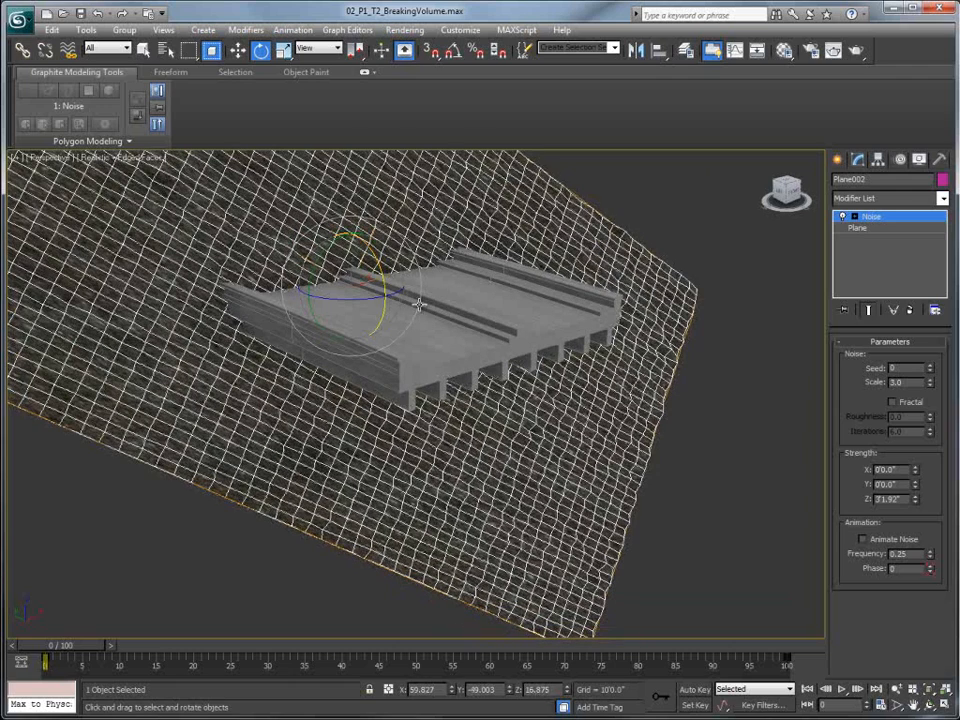
pyautogui.moveTo(437, 336)
pyautogui.keyDown('alt'); pyautogui.mouseDown(button='middle')
pyautogui.moveTo(401, 339)
pyautogui.moveTo(430, 335)
pyautogui.mouseUp(button='middle'); pyautogui.keyUp('alt')
# Add a UVW Map modifier to the plane, using planar mapping aligned to the Z axis.
pyautogui.click(916, 198)
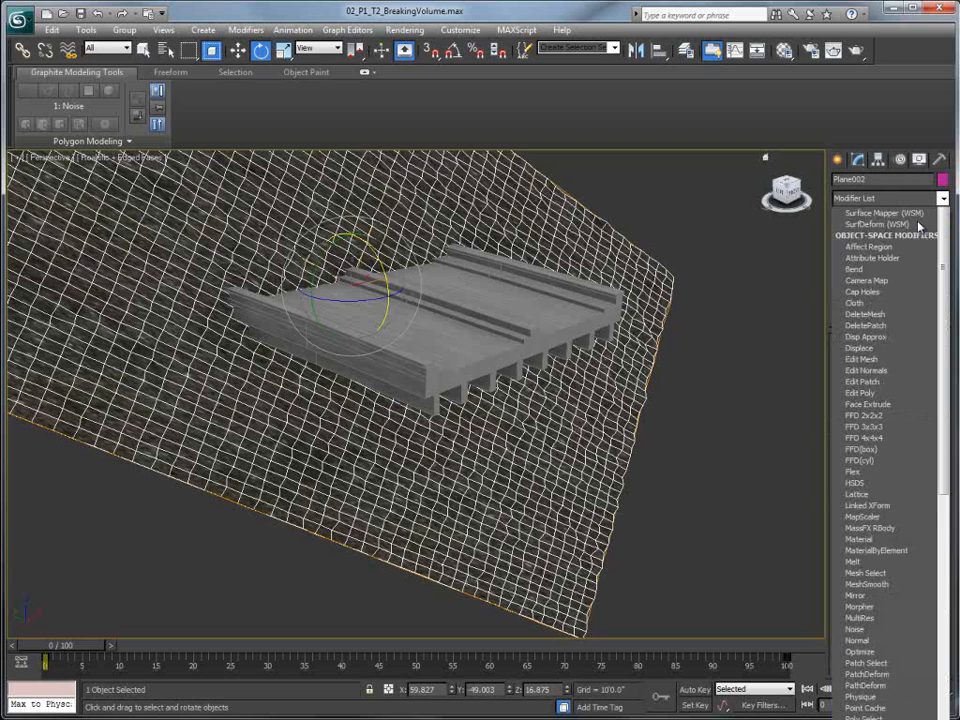
pyautogui.moveTo(942, 250); pyautogui.dragTo(942, 715)
pyautogui.click(862, 717)
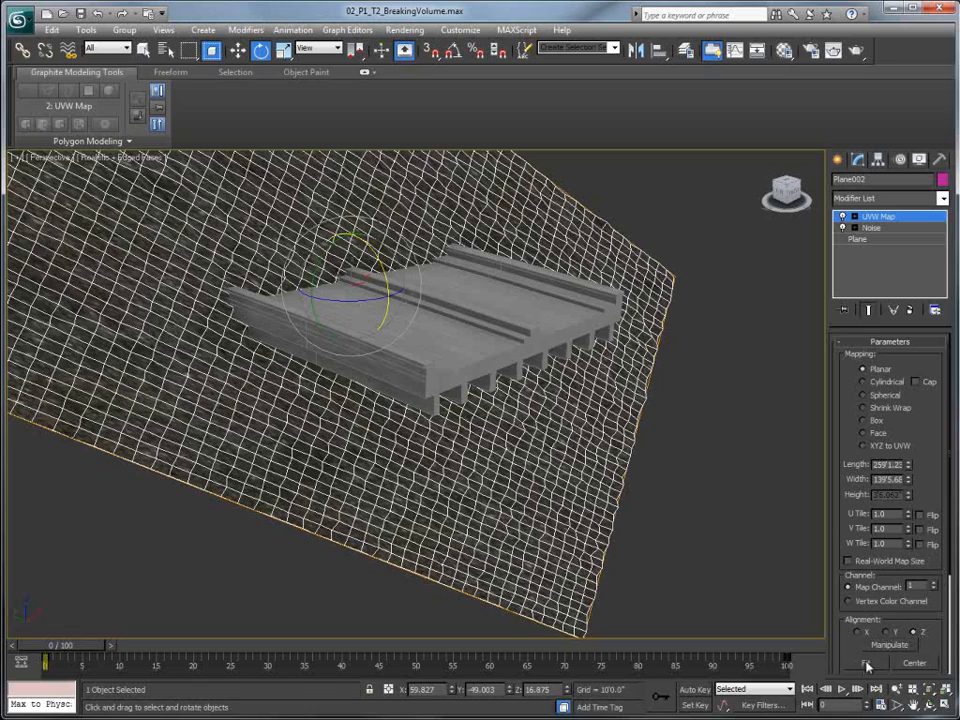
pyautogui.click(886, 633)
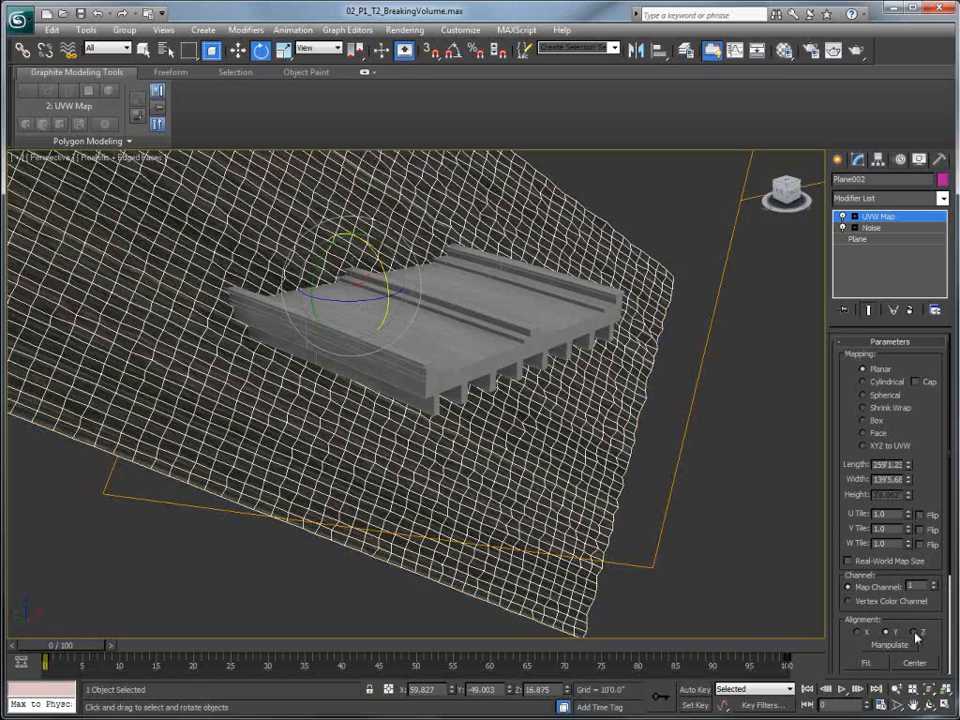
pyautogui.click(914, 633)
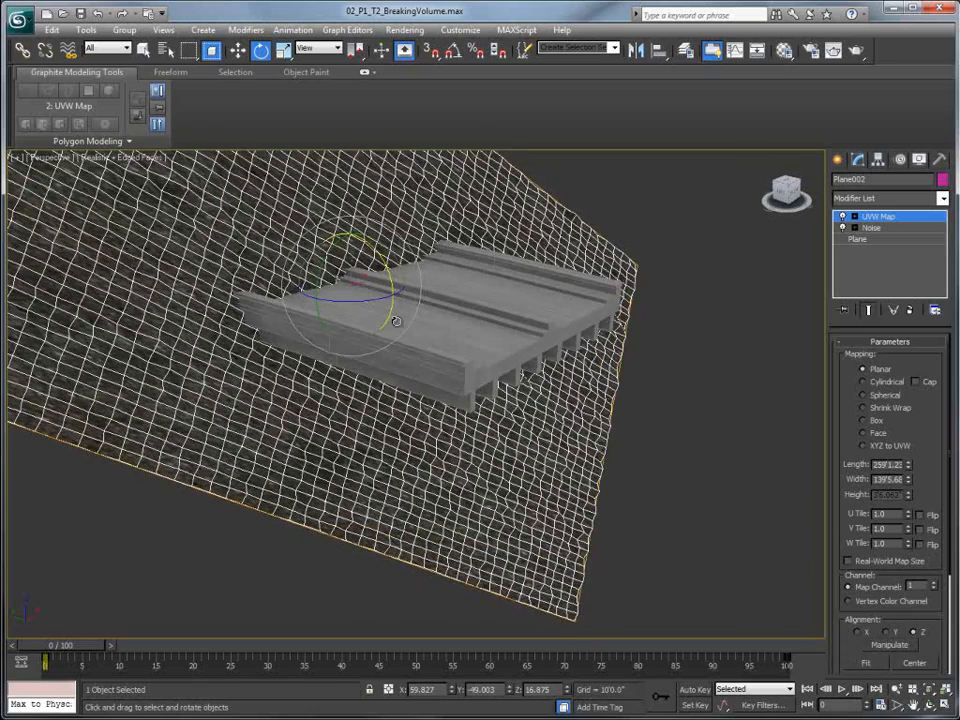
# Rotate the UVW Map gizmo on the noisy plane to change the direction in which the rough texture is projected.
pyautogui.moveTo(379, 297); pyautogui.dragTo(531, 333)
pyautogui.click(855, 217)
pyautogui.click(878, 229)
pyautogui.moveTo(331, 271); pyautogui.dragTo(521, 349)
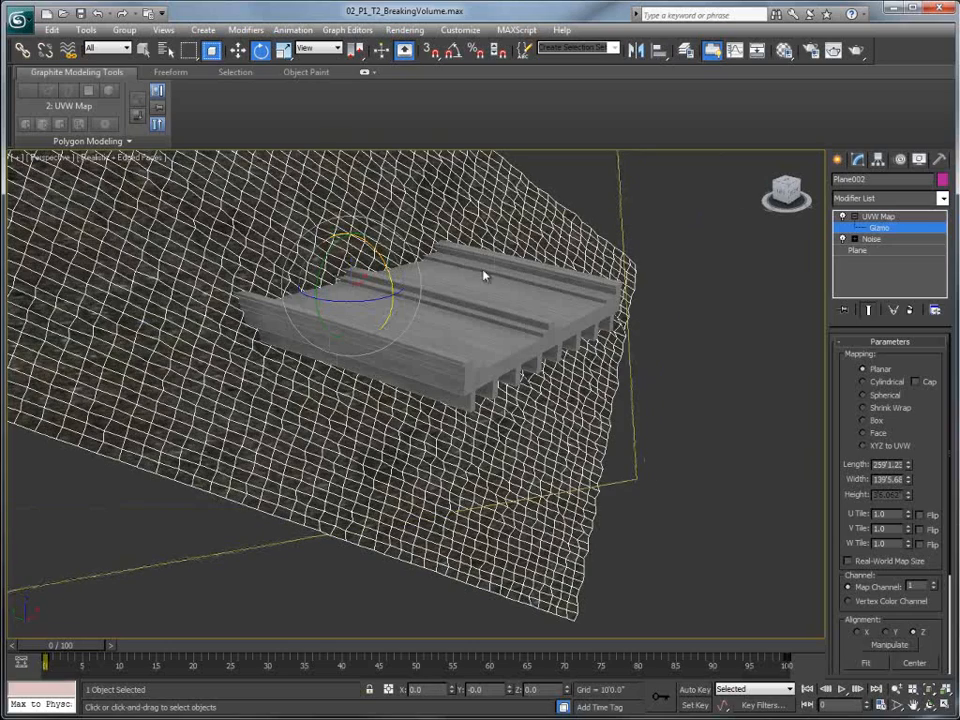
pyautogui.press('z')
pyautogui.keyDown('alt'); pyautogui.moveTo(518, 341); pyautogui.dragTo(494, 360, button='middle'); pyautogui.keyUp('alt')
pyautogui.scroll(4, 476, 250)
pyautogui.keyDown('alt'); pyautogui.moveTo(399, 386); pyautogui.dragTo(420, 342, button='middle'); pyautogui.keyUp('alt')
pyautogui.moveTo(407, 412); pyautogui.dragTo(369, 396)
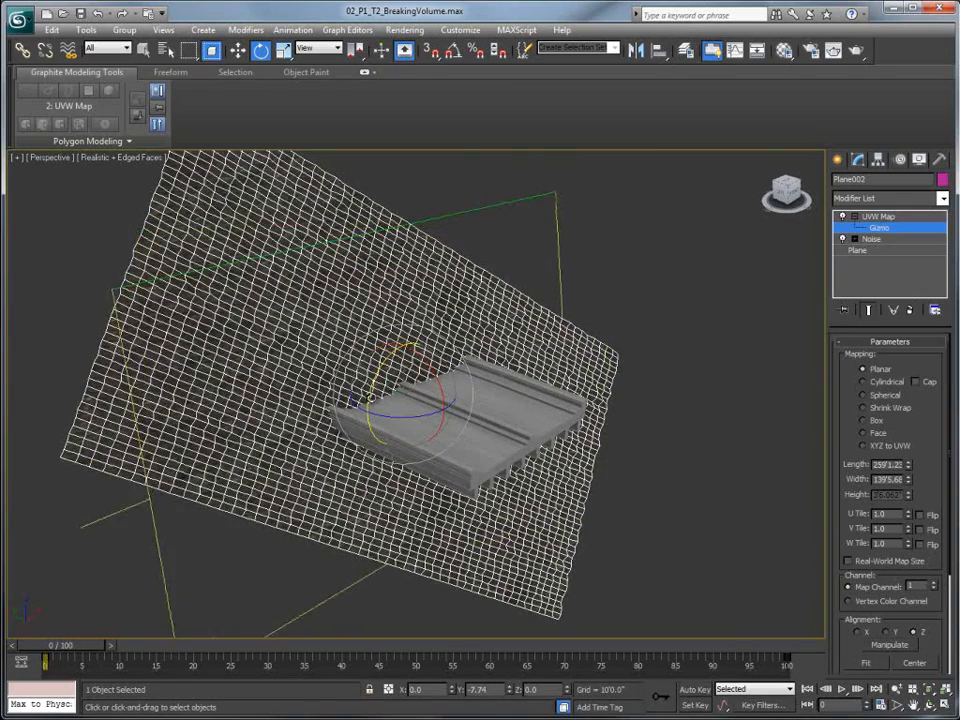
# Scale the mapping gizmo down uniformly so the texture repeats at a finer size, adjusting its rotation.
pyautogui.press('r')
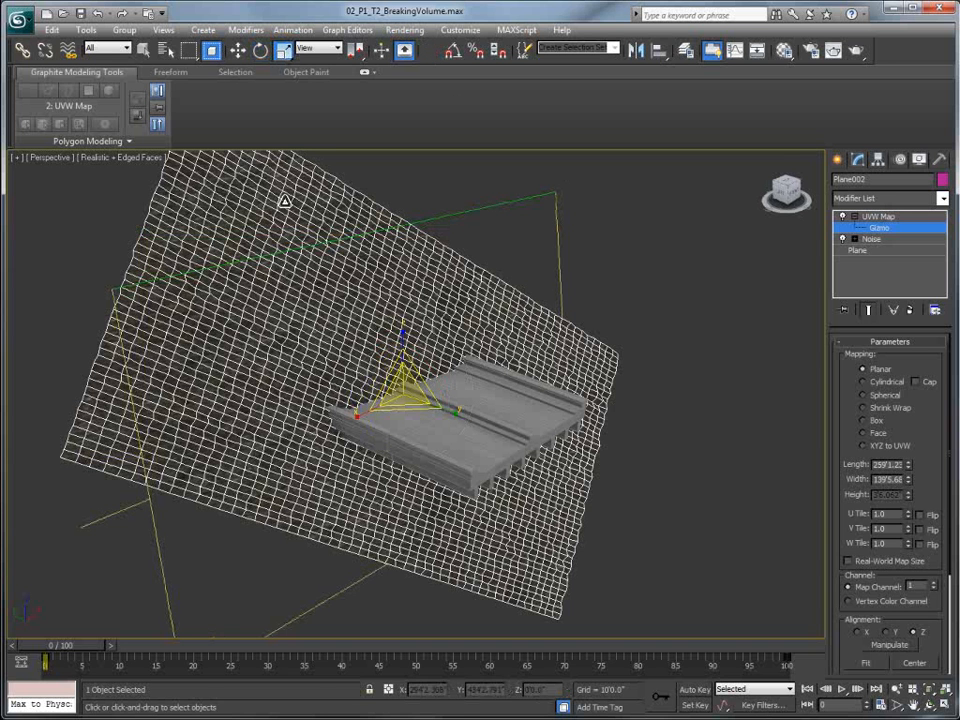
pyautogui.moveTo(401, 350); pyautogui.dragTo(438, 395)
pyautogui.press('e')
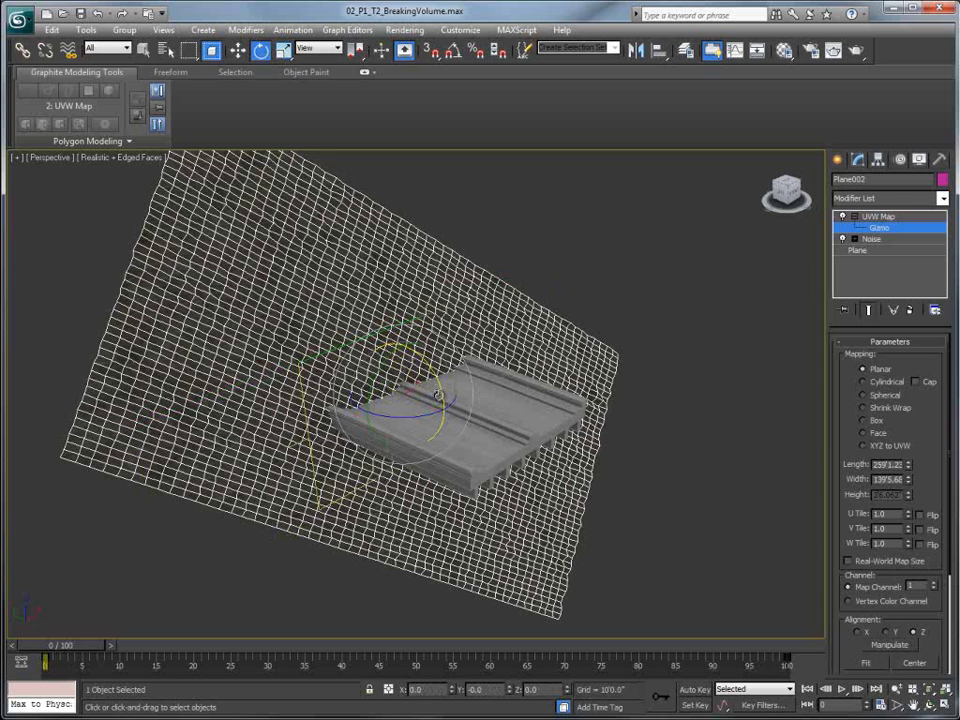
pyautogui.press('r')
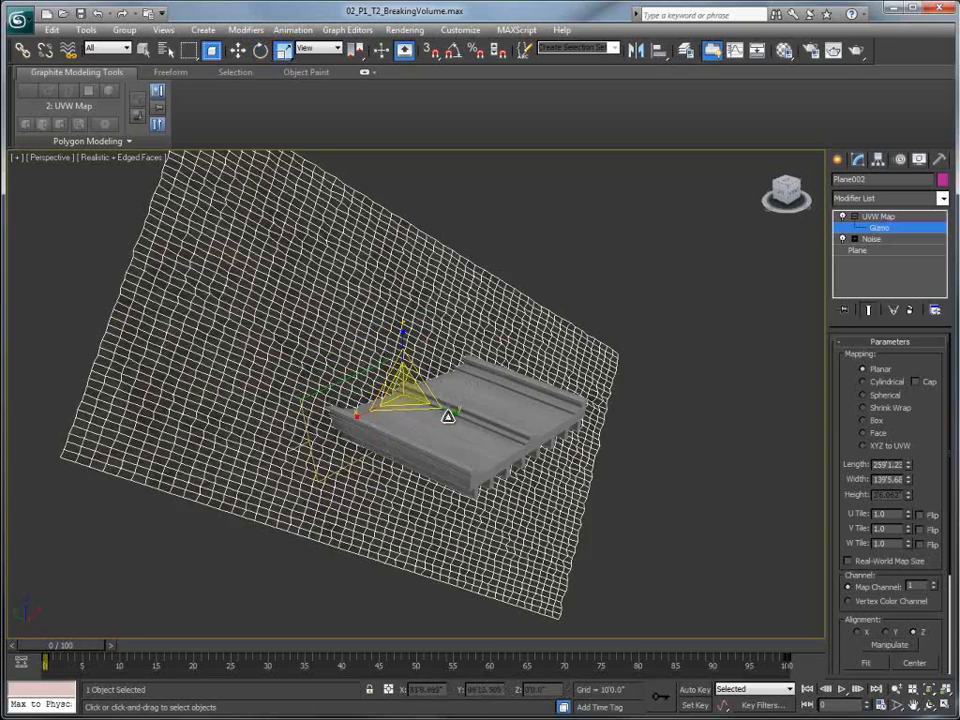
# Fine-tune the mapping gizmo's scale and rotation while judging the texture close to where the plane crosses the deck.
pyautogui.scroll(10, 420, 410)
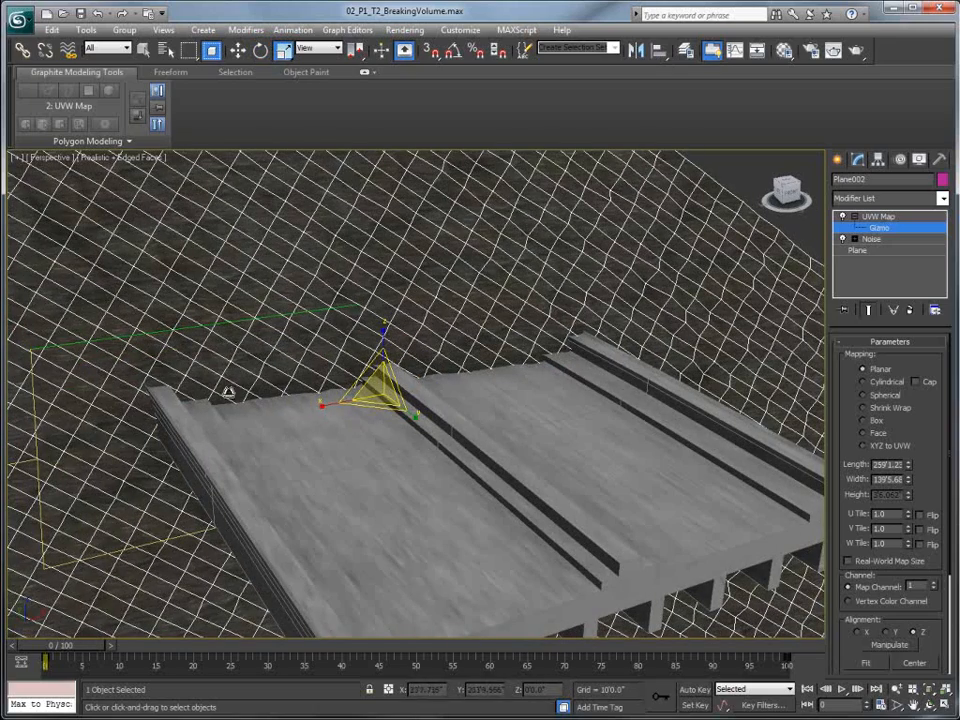
pyautogui.moveTo(348, 400); pyautogui.dragTo(350, 410)
pyautogui.keyDown('alt'); pyautogui.moveTo(348, 410); pyautogui.dragTo(415, 414, button='middle'); pyautogui.keyUp('alt')
pyautogui.press('e')
pyautogui.moveTo(421, 362); pyautogui.dragTo(437, 395)
pyautogui.keyDown('alt'); pyautogui.moveTo(424, 452); pyautogui.dragTo(409, 402, button='middle'); pyautogui.keyUp('alt')
pyautogui.keyDown('alt'); pyautogui.moveTo(462, 358); pyautogui.dragTo(461, 371, button='middle'); pyautogui.keyUp('alt')
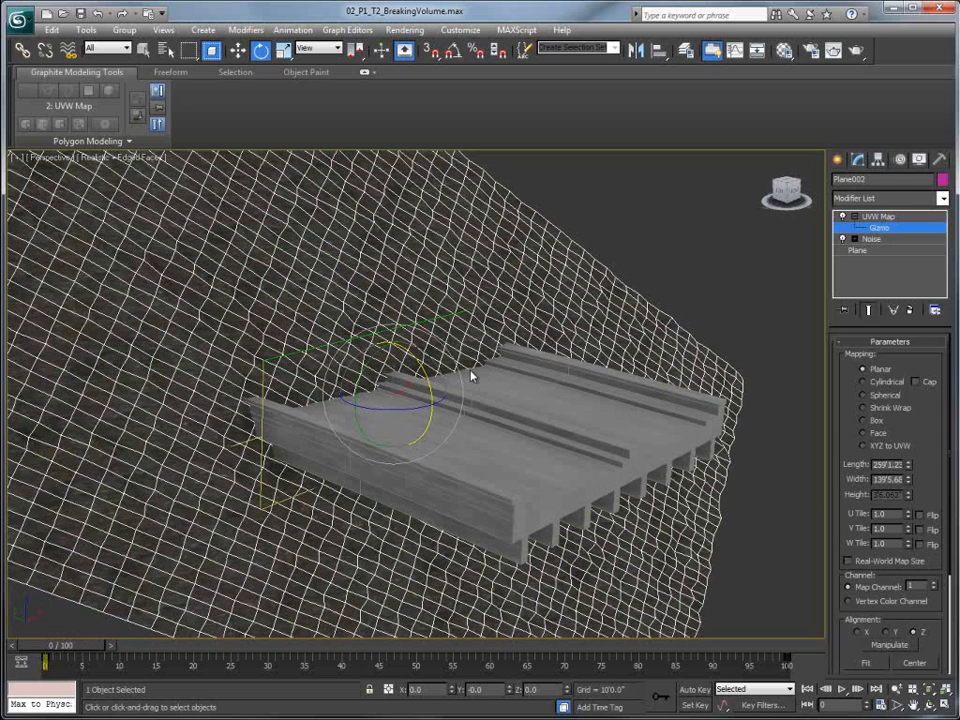
# Make the plane a ProCutter and pick the bridge deck as stock, with Stock Outside Cutter and Stock Inside Cutter enabled.
pyautogui.click(838, 161)
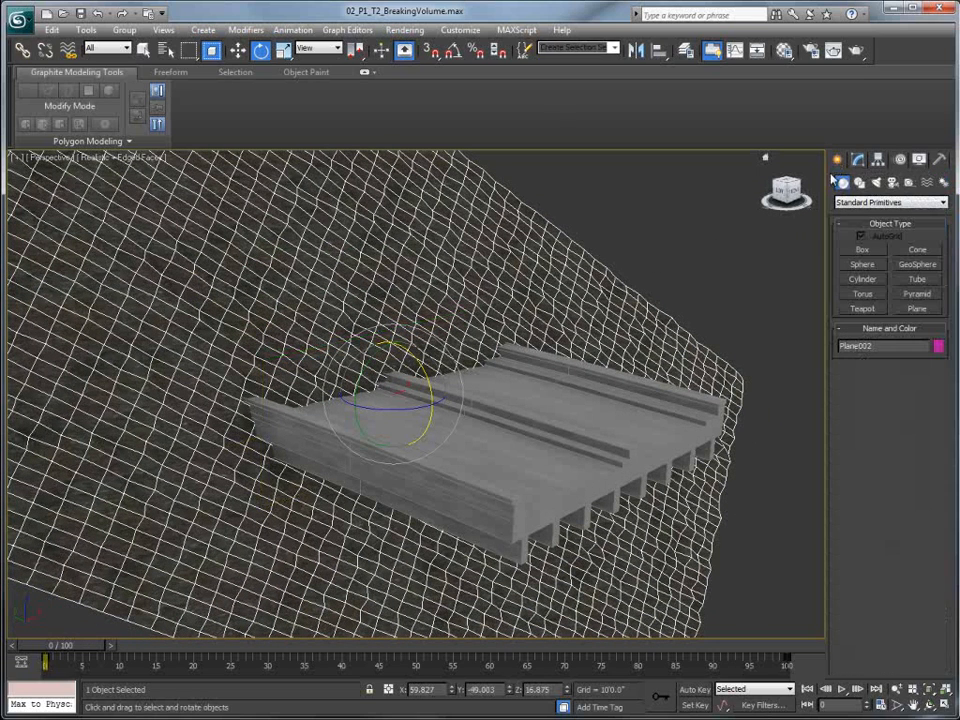
pyautogui.click(855, 203)
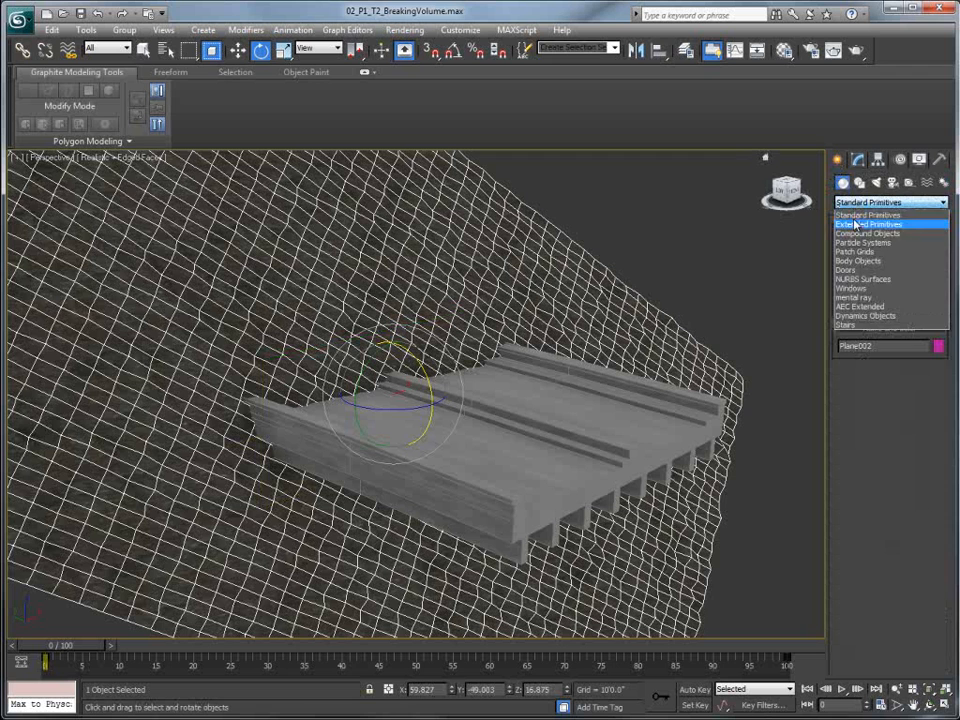
pyautogui.click(870, 248)
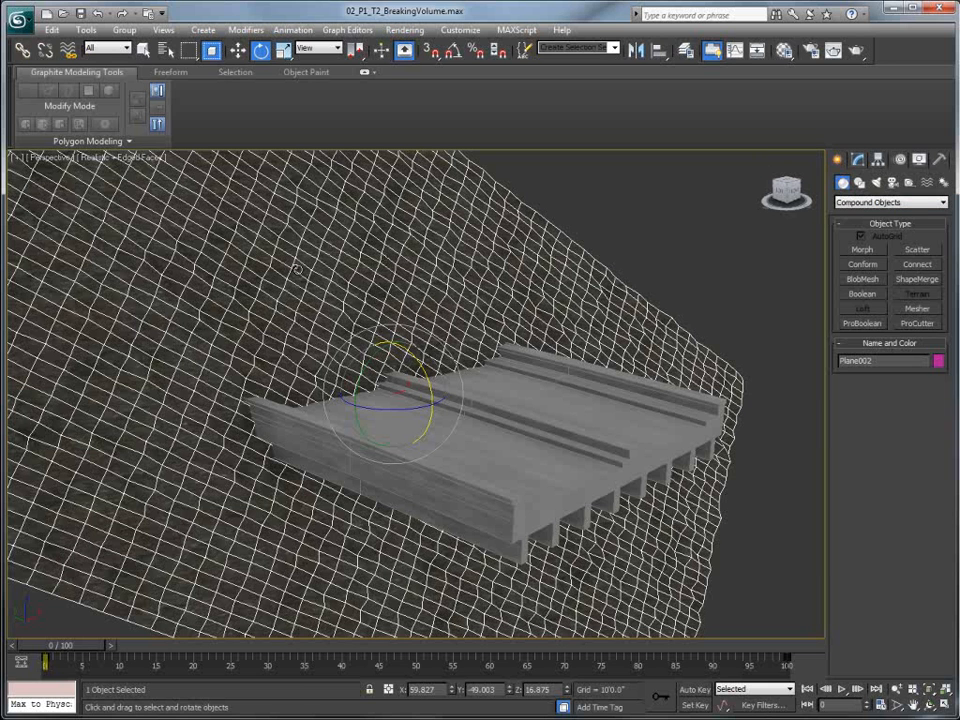
pyautogui.click(906, 325)
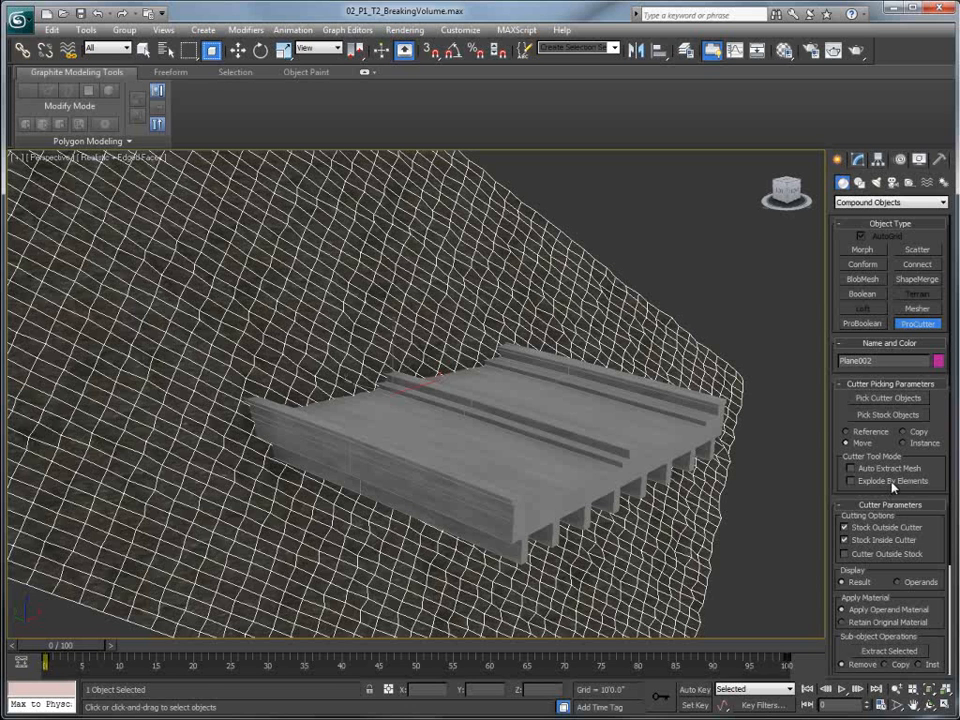
pyautogui.click(888, 414)
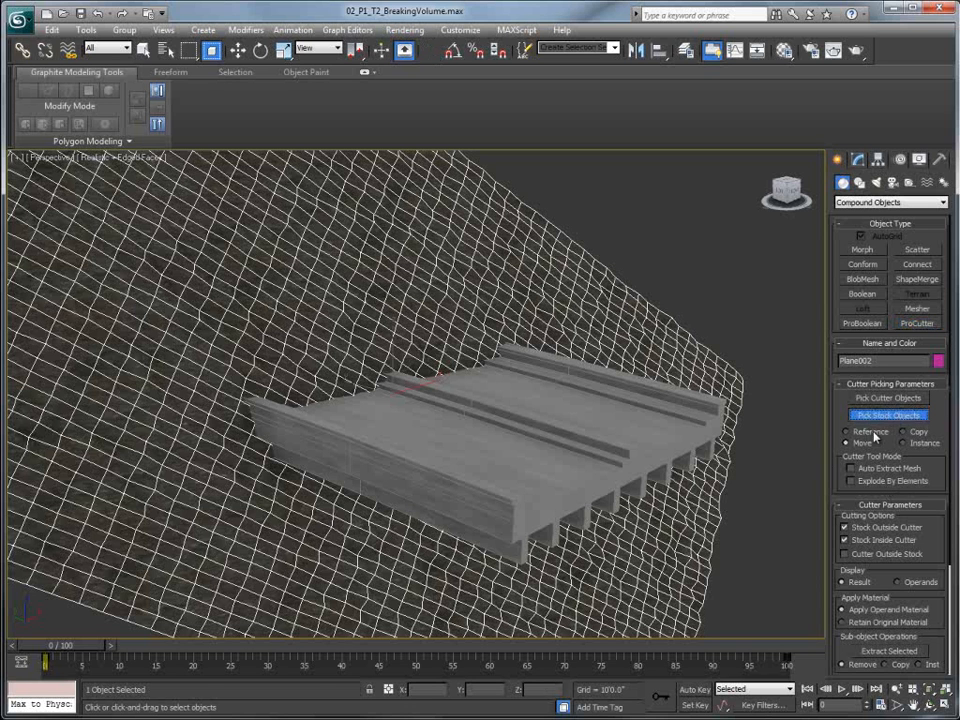
pyautogui.click(616, 451)
pyautogui.keyDown('alt'); pyautogui.moveTo(422, 377); pyautogui.dragTo(313, 472, button='middle'); pyautogui.keyUp('alt')
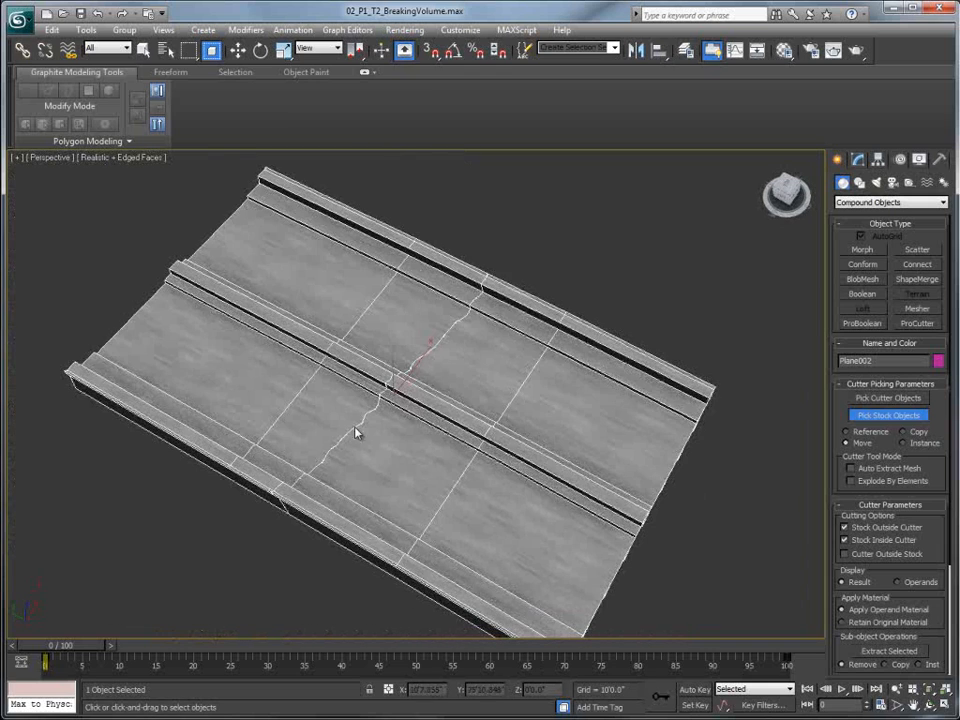
pyautogui.keyDown('alt'); pyautogui.moveTo(503, 261); pyautogui.dragTo(405, 425, button='middle'); pyautogui.keyUp('alt')
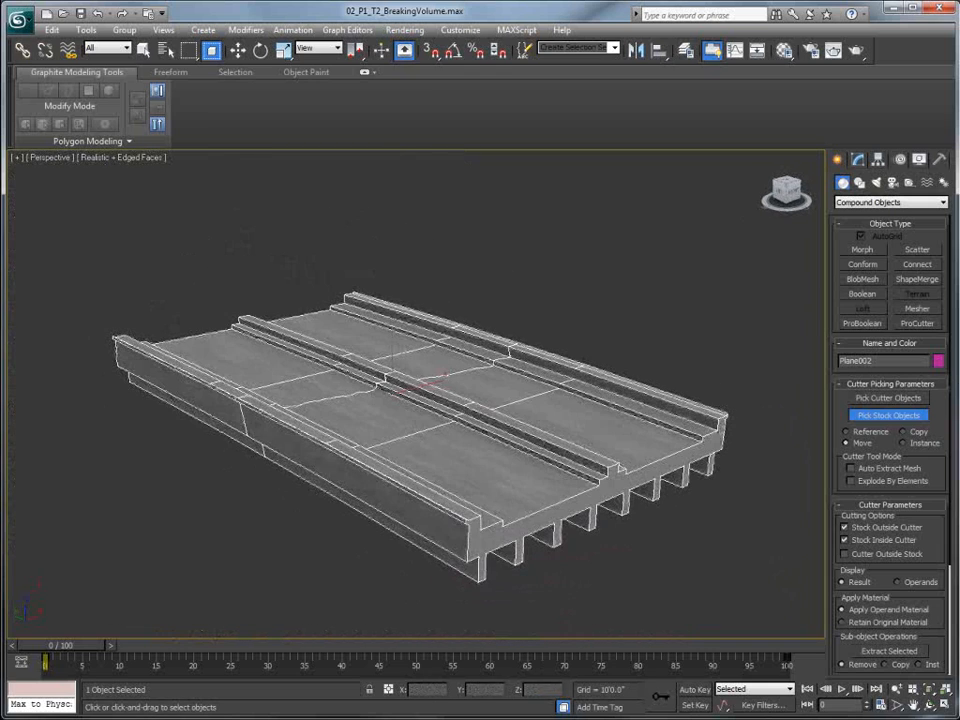
pyautogui.click(912, 418)
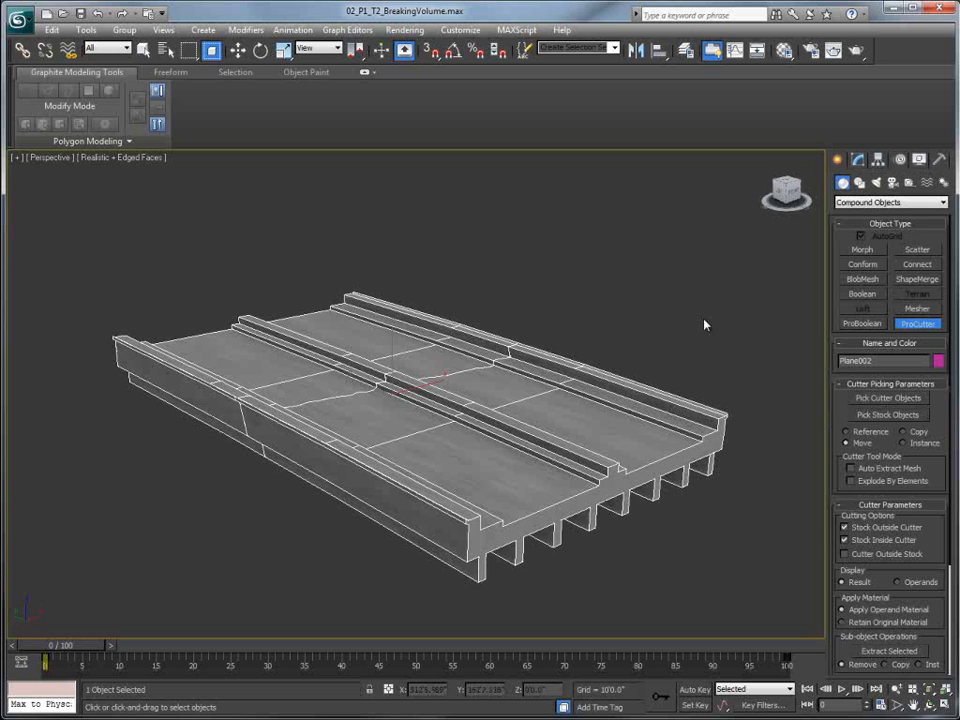
pyautogui.press("'")
pyautogui.press("'")
pyautogui.click(844, 540)
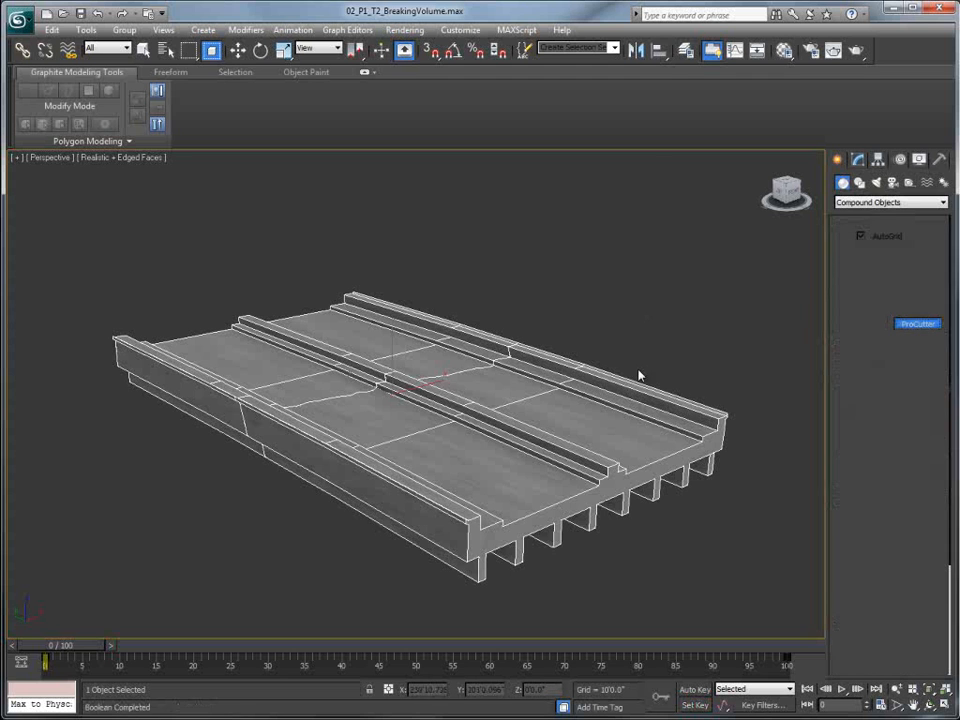
pyautogui.rightClick(463, 397)
# Set the Move tool's reference coordinate system to View, try lifting the cut deck along Z and undo that move.
pyautogui.rightClick(466, 390)
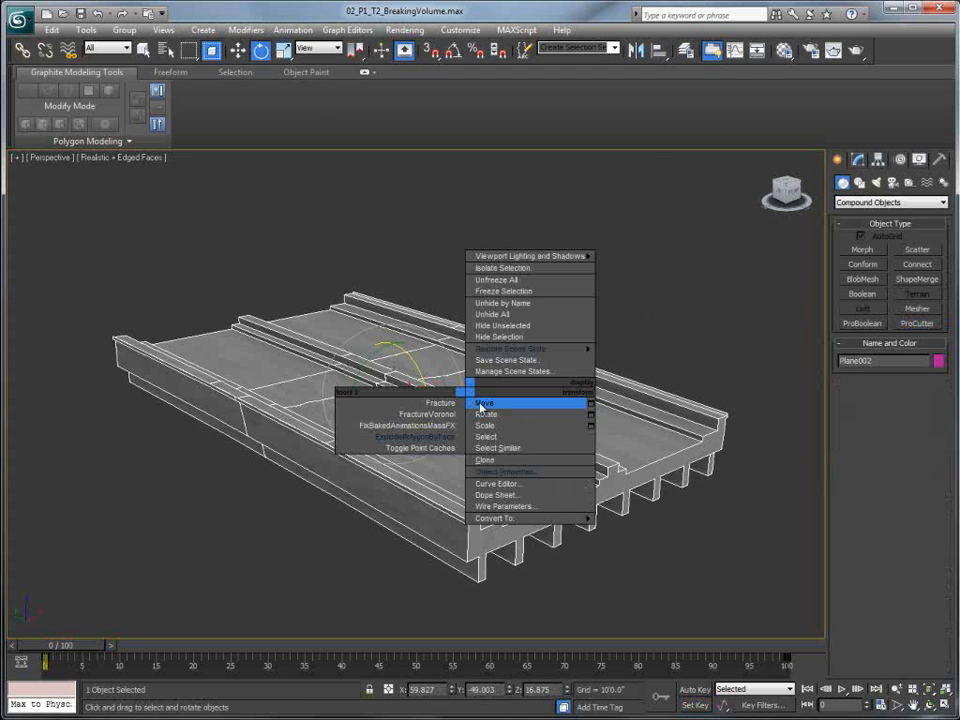
pyautogui.click(480, 400)
pyautogui.click(317, 48)
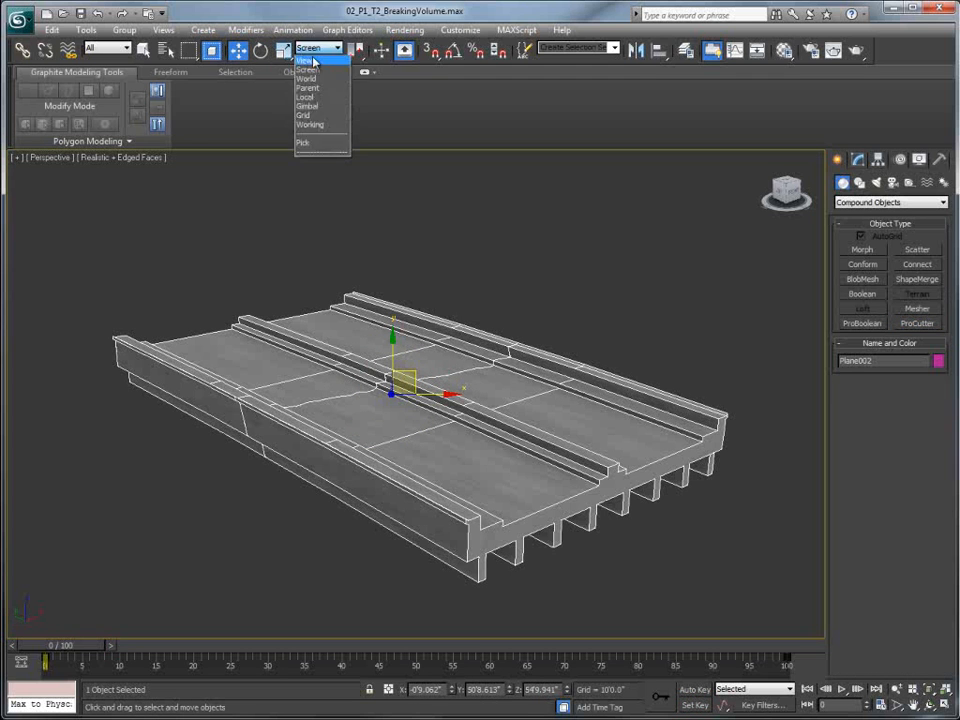
pyautogui.click(304, 60)
pyautogui.moveTo(393, 359); pyautogui.dragTo(390, 292)
pyautogui.hotkey('ctrl', 'z')
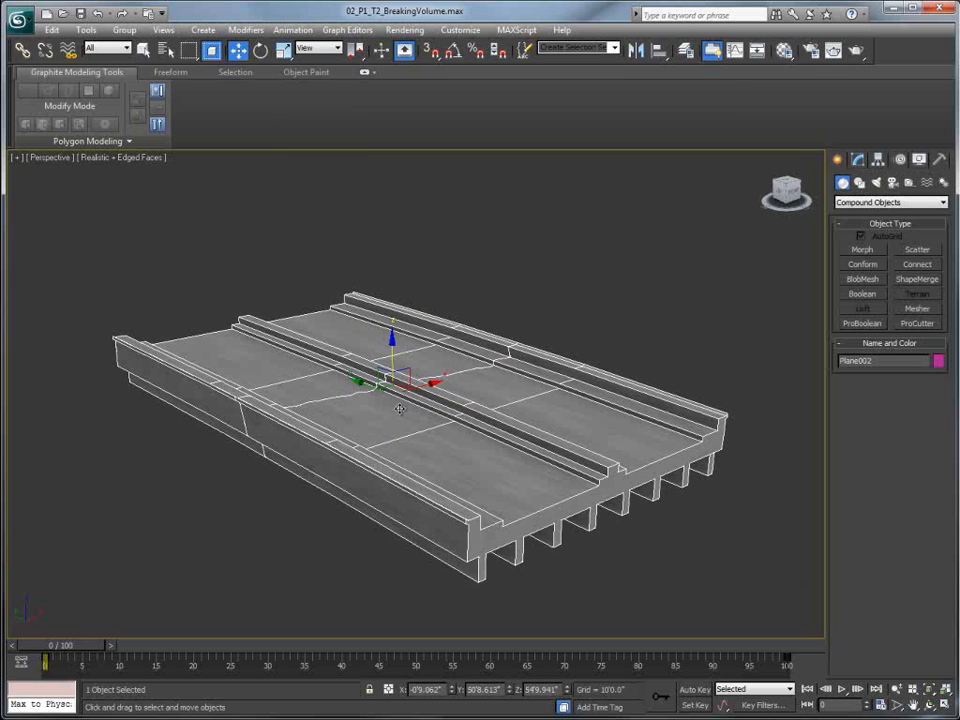
# Explode the cut deck by Elements into separate objects and close the Explode dialog.
pyautogui.rightClick(455, 298)
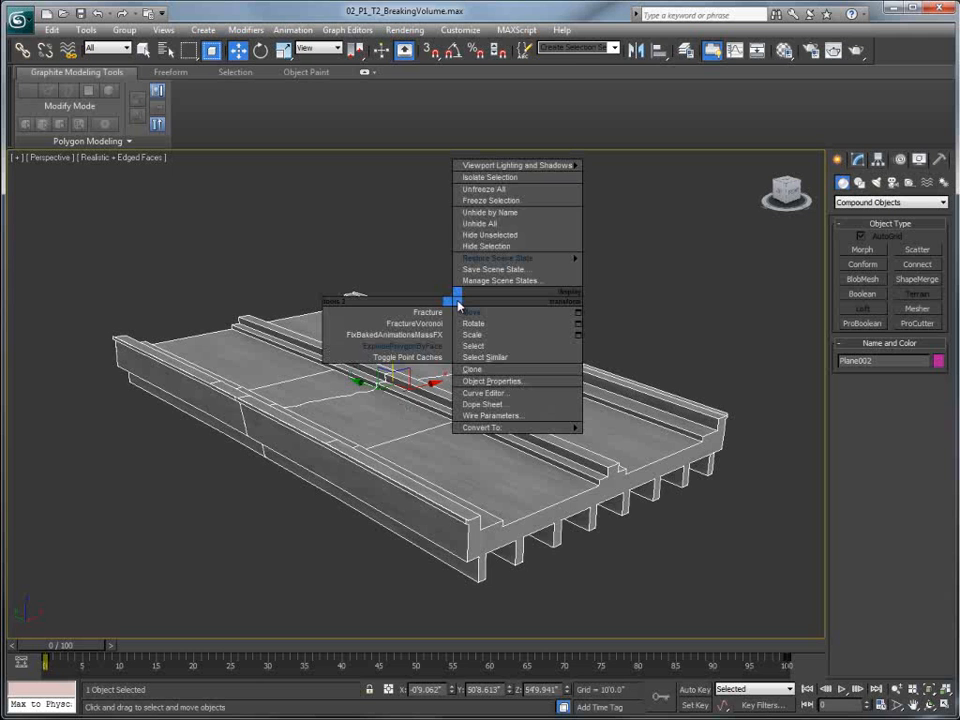
pyautogui.click(386, 347)
pyautogui.moveTo(469, 313); pyautogui.dragTo(174, 177)
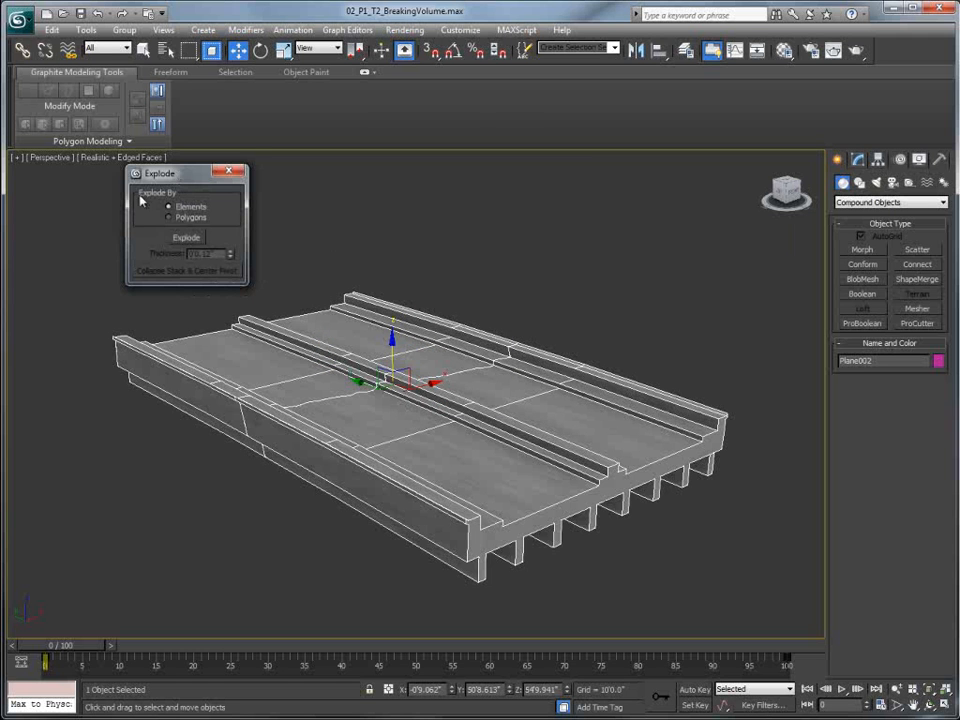
pyautogui.click(196, 241)
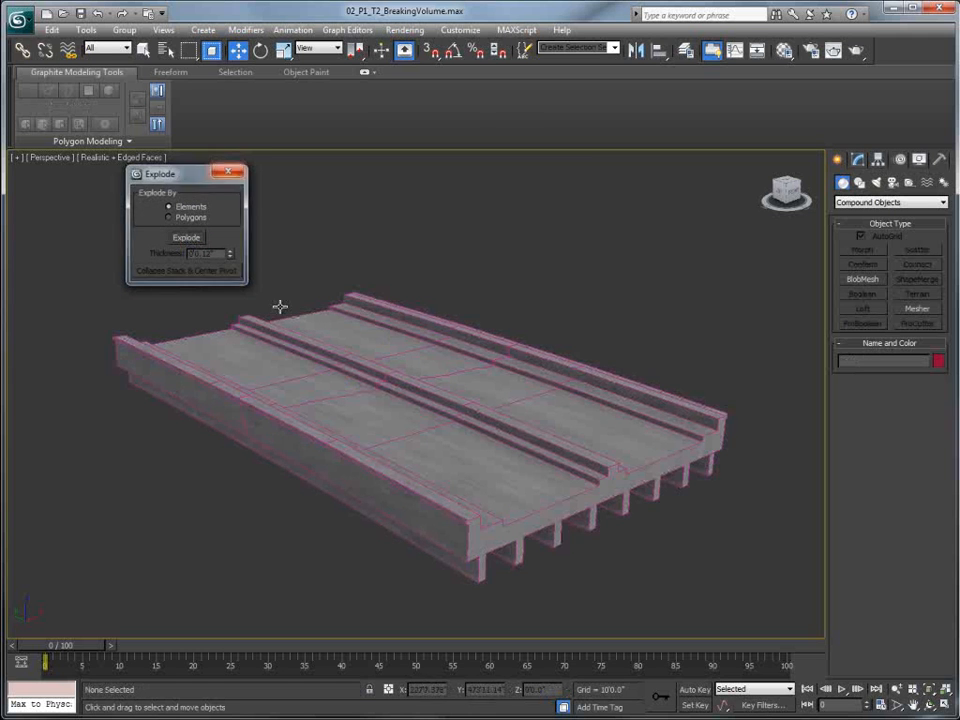
pyautogui.click(230, 172)
# Select the near piece of the exploded deck and try lifting it along Z to check its separation.
pyautogui.click(483, 458)
pyautogui.moveTo(496, 388); pyautogui.dragTo(496, 308)
pyautogui.keyDown('alt'); pyautogui.moveTo(460, 395); pyautogui.dragTo(312, 459, button='middle'); pyautogui.keyUp('alt')
pyautogui.keyDown('alt'); pyautogui.moveTo(472, 412); pyautogui.dragTo(418, 265, button='middle'); pyautogui.keyUp('alt')
# Restore the 03 Road scene state and show the road in a wireframe Top view.
pyautogui.rightClick(550, 340)
pyautogui.moveTo(640, 299)
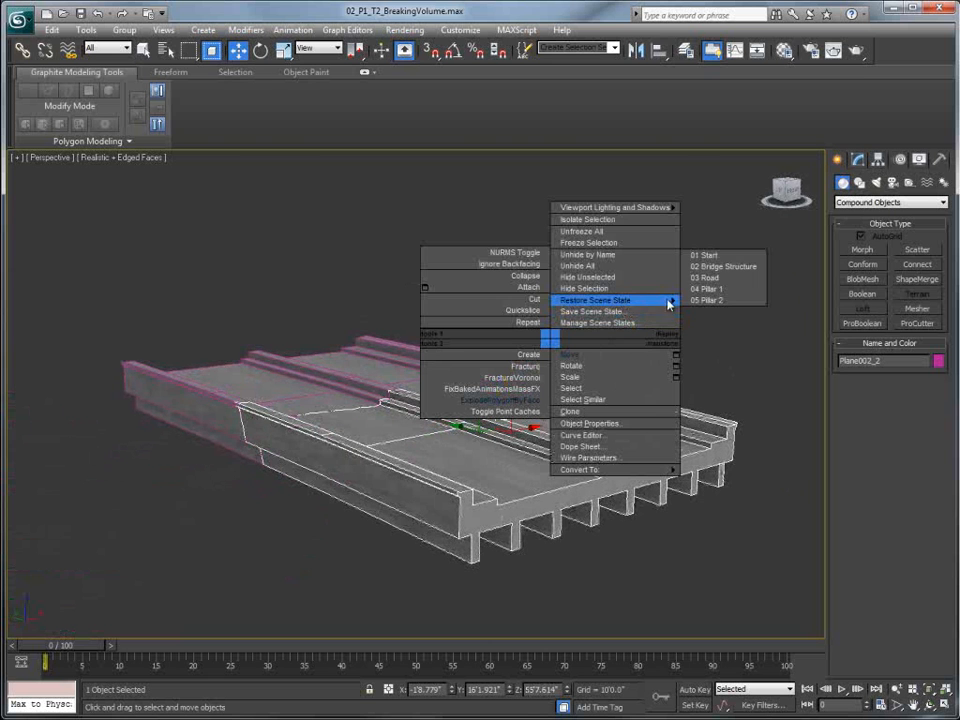
pyautogui.click(707, 283)
pyautogui.keyDown('alt'); pyautogui.moveTo(525, 405); pyautogui.dragTo(395, 350, button='middle'); pyautogui.keyUp('alt')
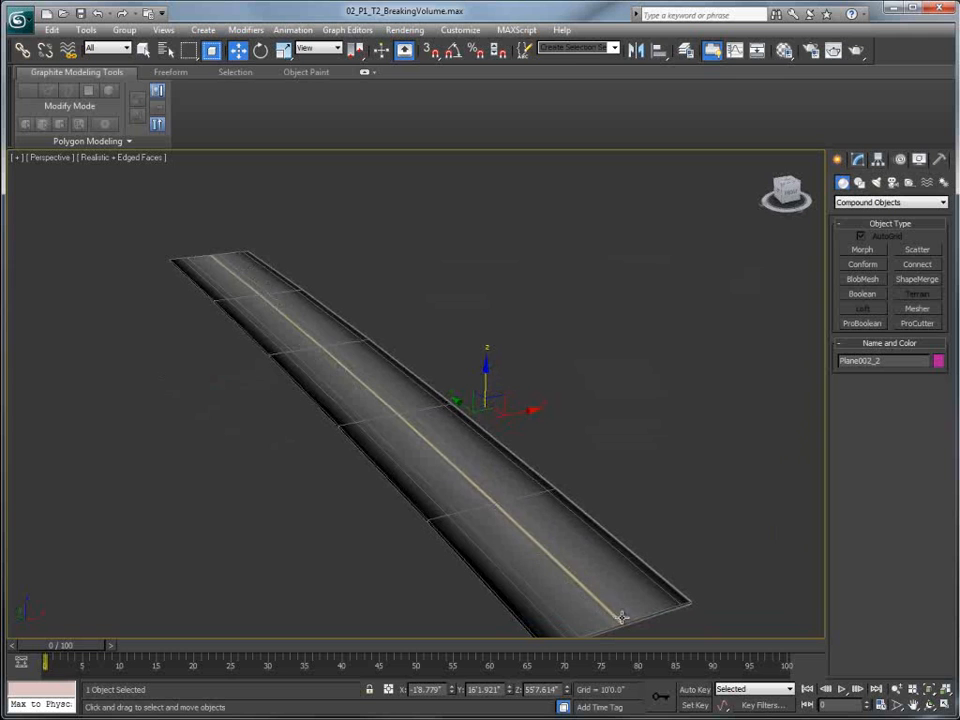
pyautogui.press('t')
pyautogui.click(95, 157)
pyautogui.click(157, 258)
pyautogui.press('z')
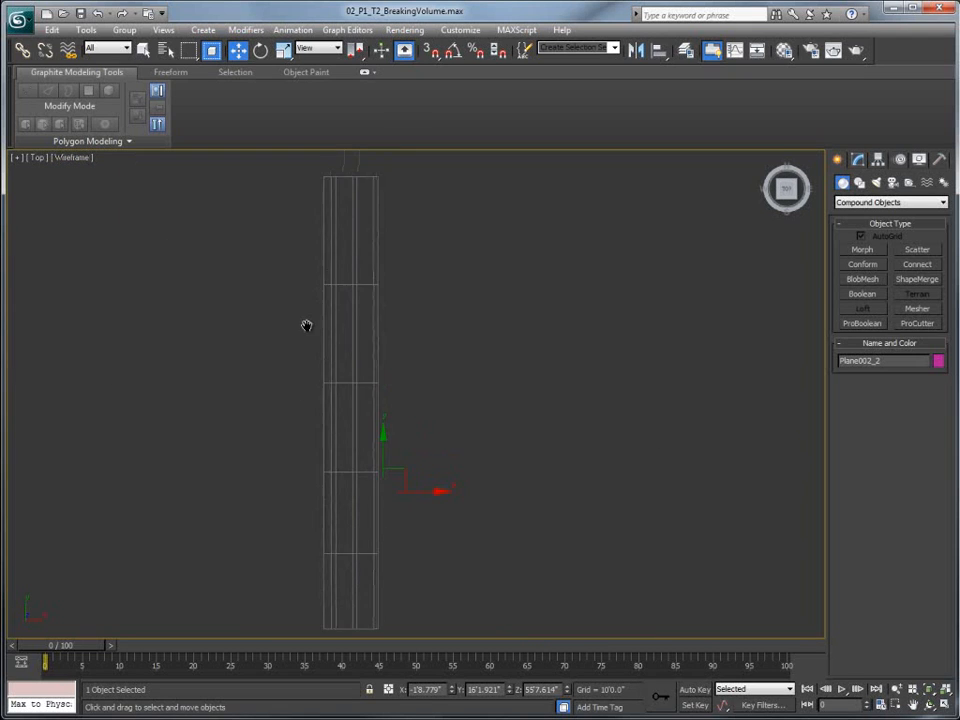
# Draw an open zigzag line with corner points down the middle of the road, extending slightly past both ends.
pyautogui.click(859, 183)
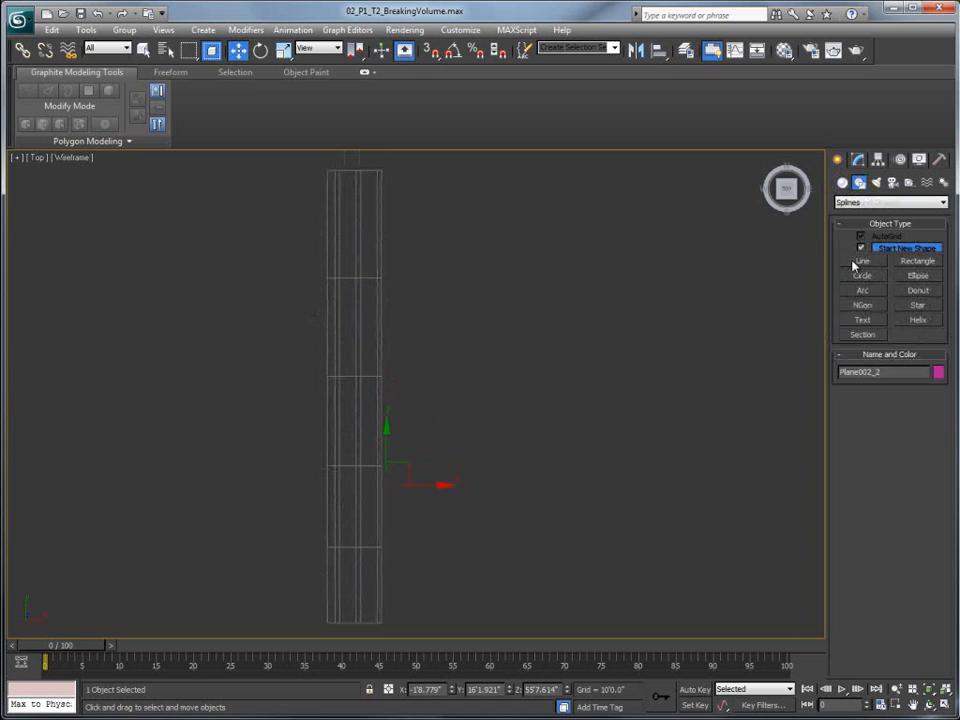
pyautogui.click(860, 262)
pyautogui.click(342, 160)
pyautogui.click(354, 196)
pyautogui.click(362, 217)
pyautogui.click(348, 235)
pyautogui.click(358, 260)
pyautogui.click(346, 289)
pyautogui.click(365, 306)
pyautogui.click(351, 333)
pyautogui.click(364, 345)
pyautogui.click(346, 381)
pyautogui.click(357, 399)
pyautogui.click(346, 427)
pyautogui.click(360, 437)
pyautogui.click(340, 477)
pyautogui.click(356, 503)
pyautogui.click(371, 530)
pyautogui.click(348, 549)
pyautogui.click(362, 572)
pyautogui.click(344, 587)
pyautogui.click(358, 593)
pyautogui.click(348, 606)
pyautogui.click(354, 632)
pyautogui.rightClick(354, 634)
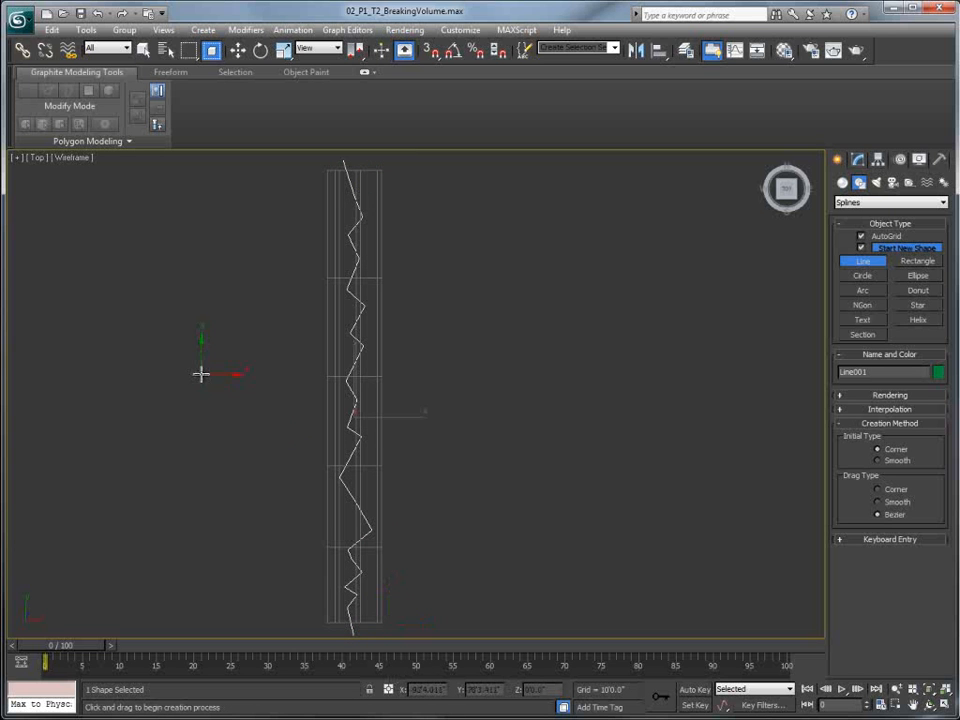
# Return to the shaded Perspective view and raise the zigzag line above the road to about Z 74'6.8".
pyautogui.click(75, 159)
pyautogui.click(111, 174)
pyautogui.press('p')
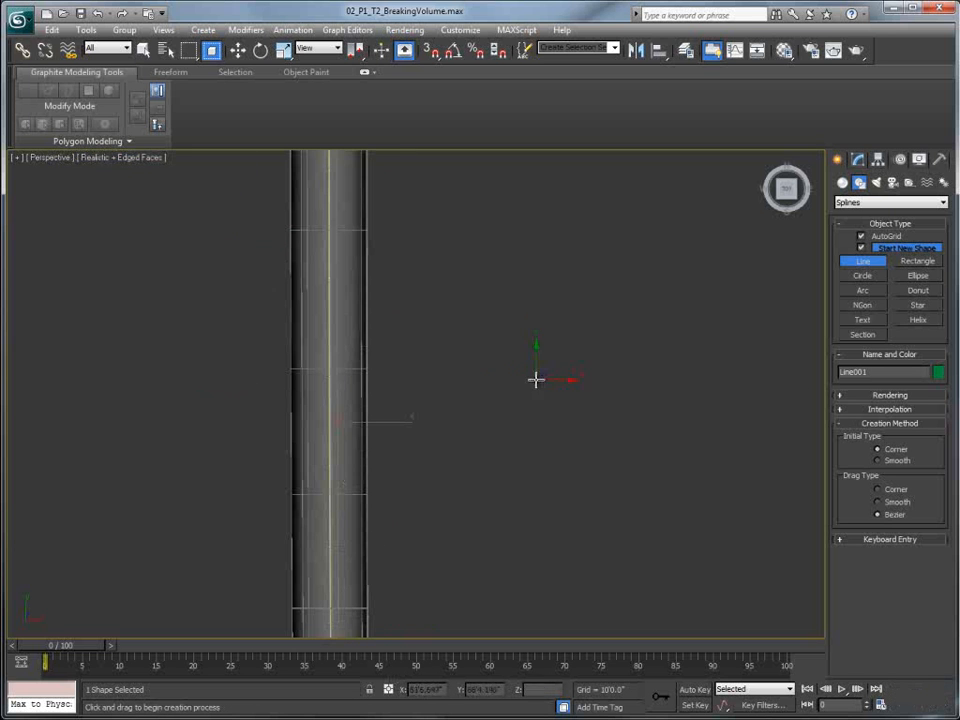
pyautogui.moveTo(448, 383)
pyautogui.keyDown('alt'); pyautogui.mouseDown(button='middle')
pyautogui.moveTo(519, 292)
pyautogui.moveTo(317, 400)
pyautogui.mouseUp(button='middle'); pyautogui.keyUp('alt')
pyautogui.press('w')
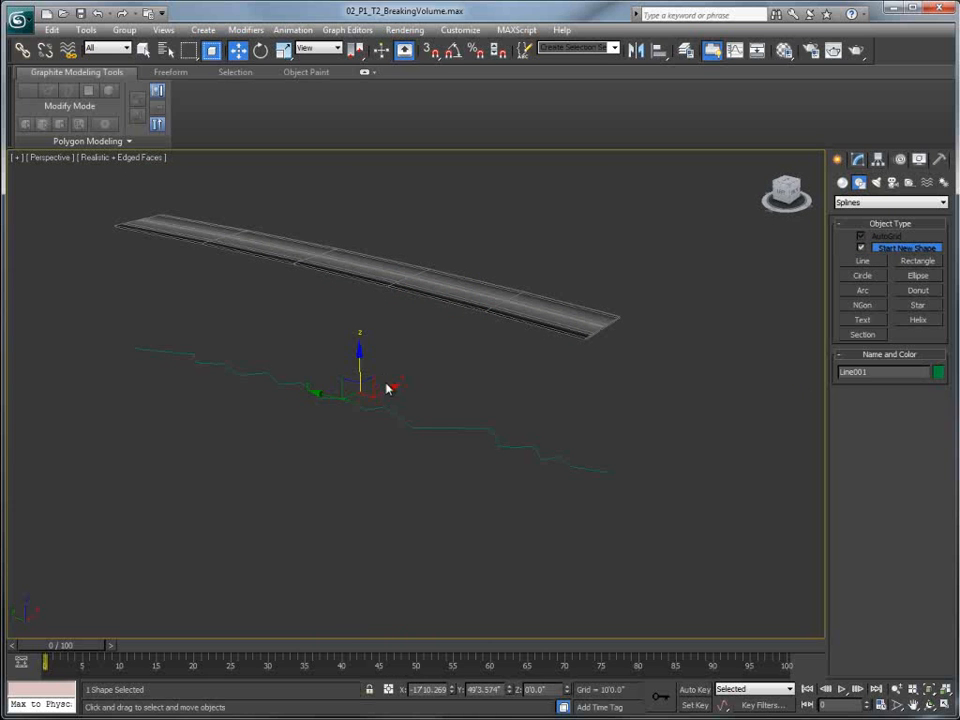
pyautogui.moveTo(359, 364); pyautogui.dragTo(357, 205)
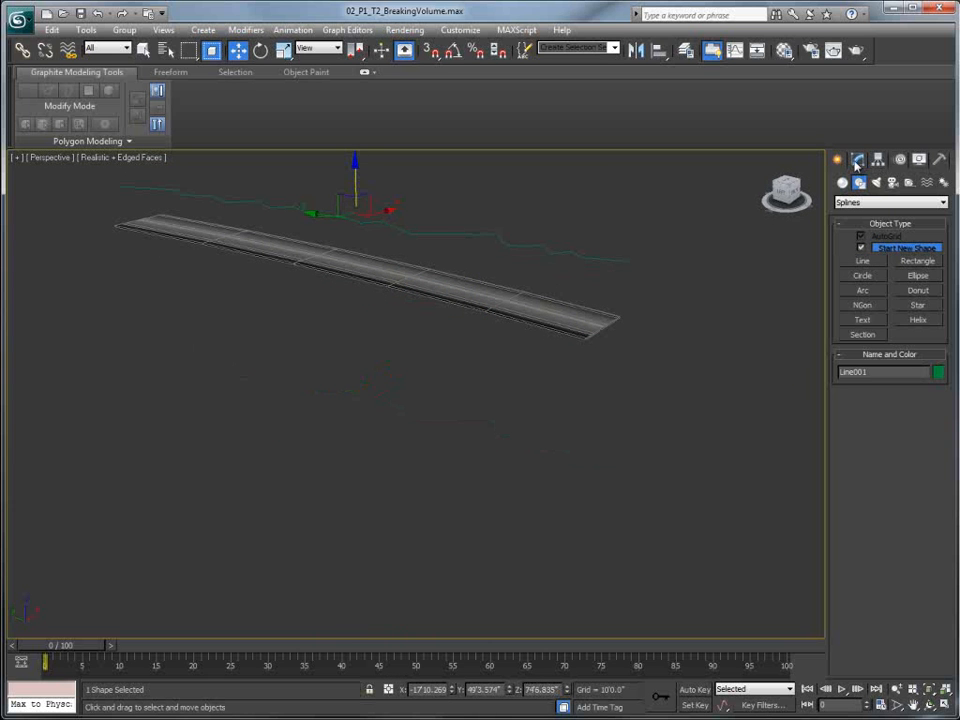
# Add an Extrude modifier to the zigzag line with an amount of -35'0.0" so it passes down through the road.
pyautogui.click(858, 160)
pyautogui.click(864, 197)
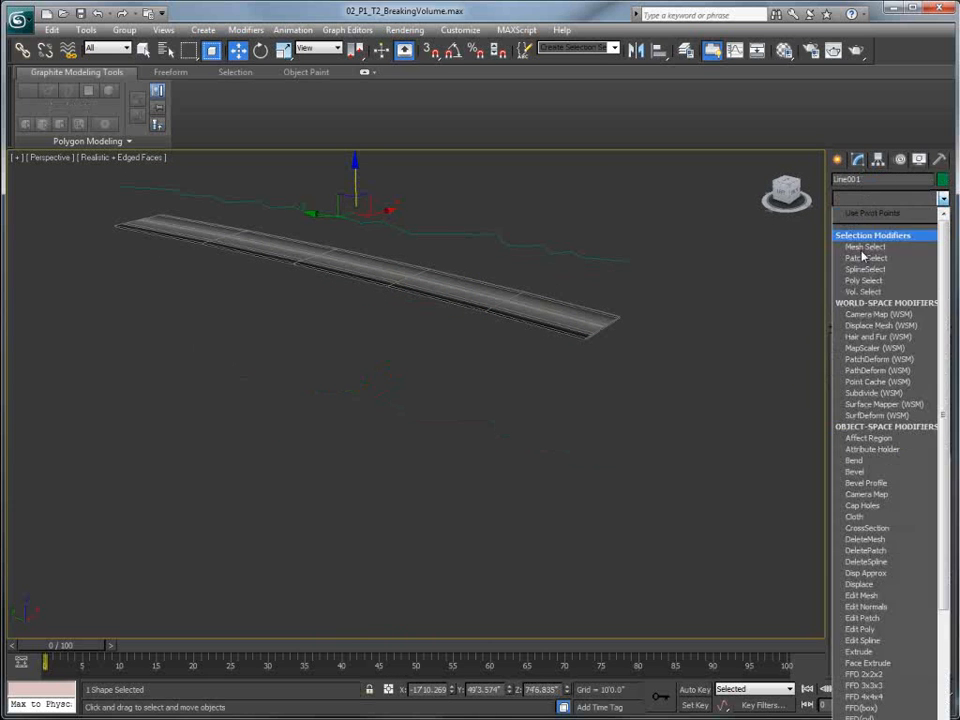
pyautogui.click(858, 651)
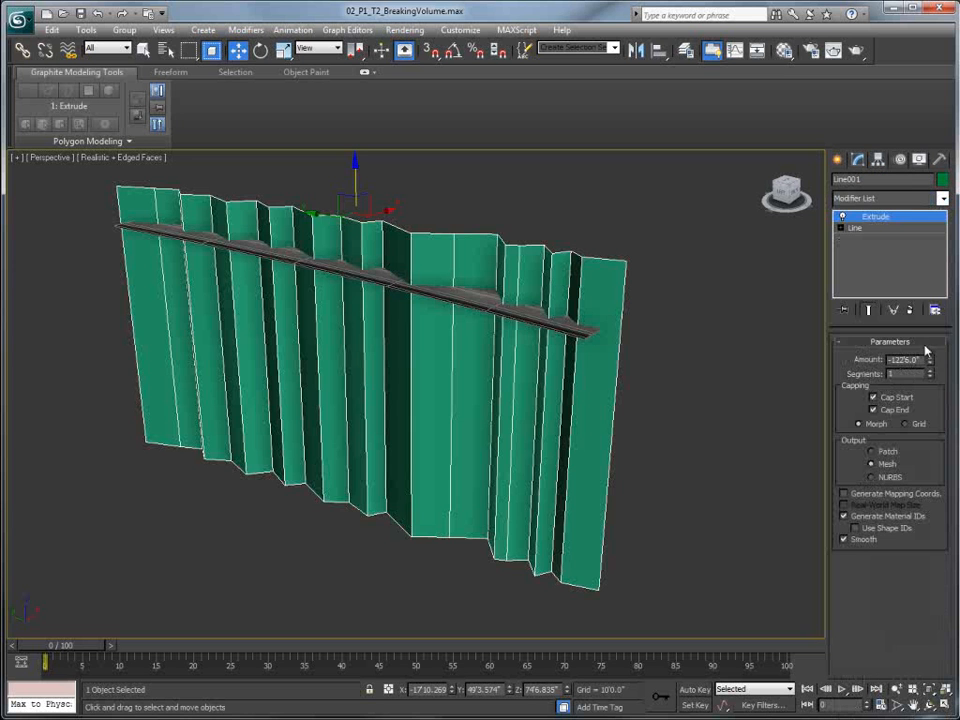
pyautogui.moveTo(929, 362); pyautogui.dragTo(914, 237)
pyautogui.keyDown('alt'); pyautogui.moveTo(506, 437); pyautogui.dragTo(480, 435, button='middle'); pyautogui.keyUp('alt')
pyautogui.keyDown('alt'); pyautogui.moveTo(485, 357); pyautogui.dragTo(458, 398, button='middle'); pyautogui.keyUp('alt')
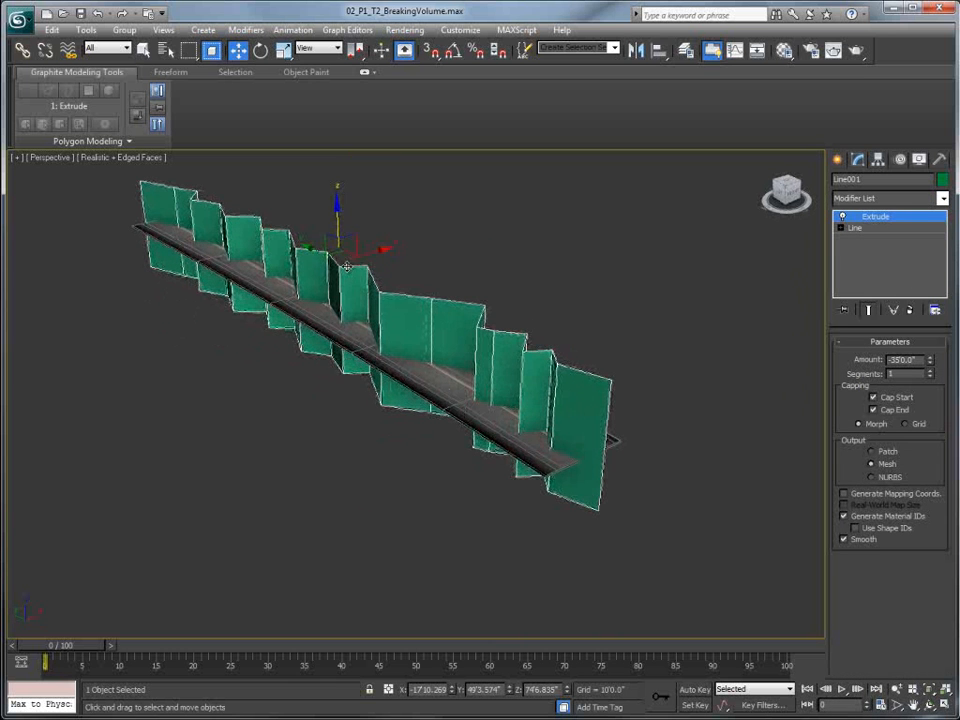
pyautogui.keyDown('alt'); pyautogui.moveTo(420, 438); pyautogui.dragTo(422, 426, button='middle'); pyautogui.keyUp('alt')
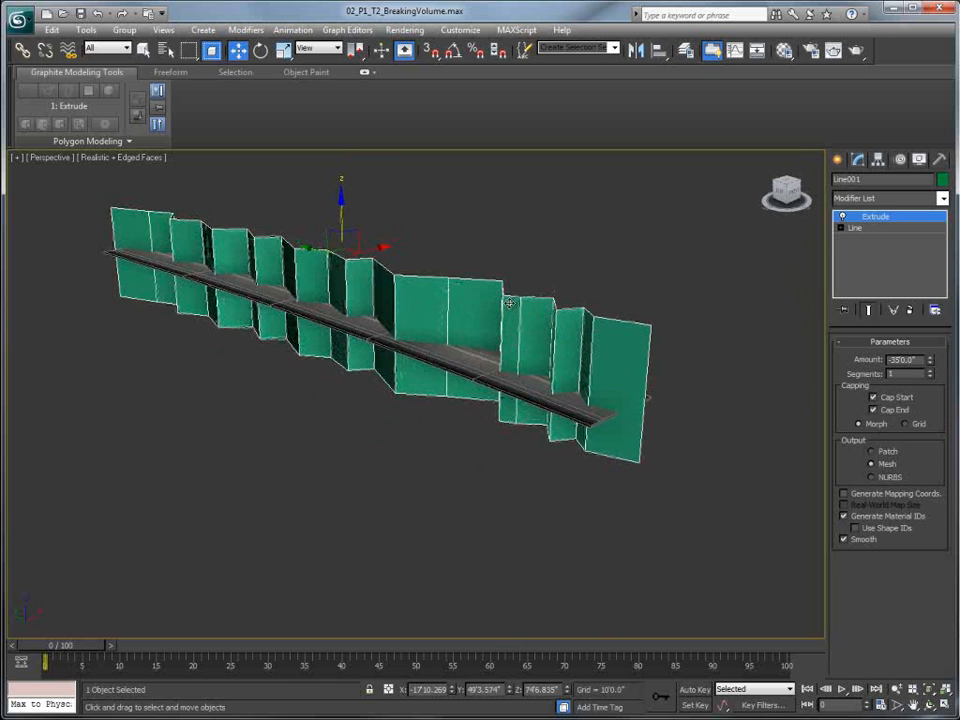
# Start ProCutter on the extruded zigzag with Stock Inside Cutter, Auto Extract Mesh and Explode By Elements enabled.
pyautogui.click(839, 160)
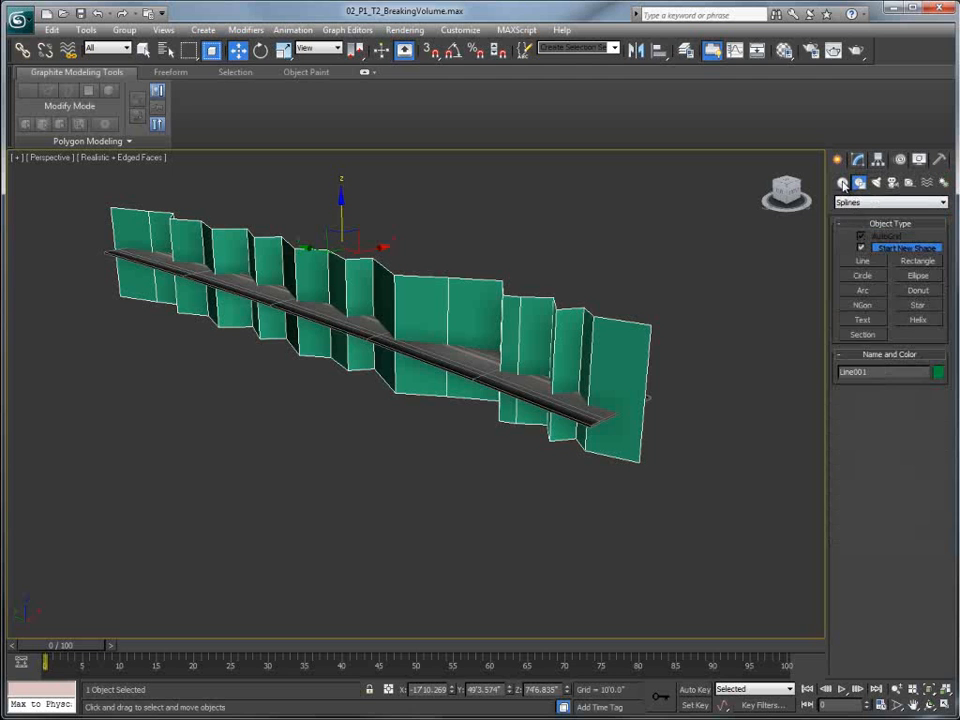
pyautogui.click(843, 183)
pyautogui.click(916, 322)
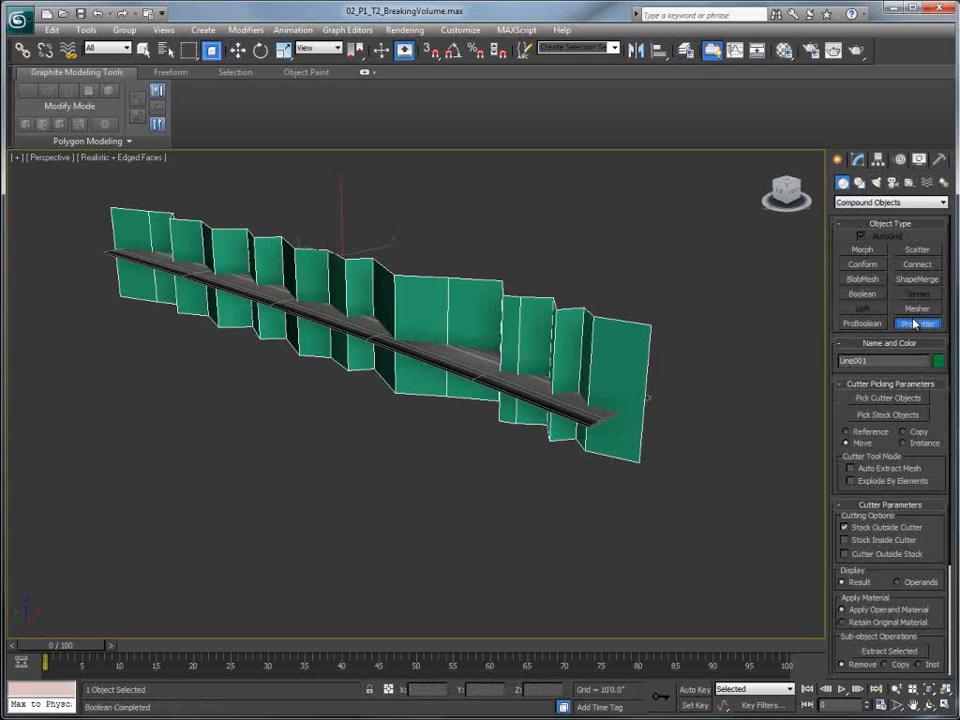
pyautogui.click(847, 540)
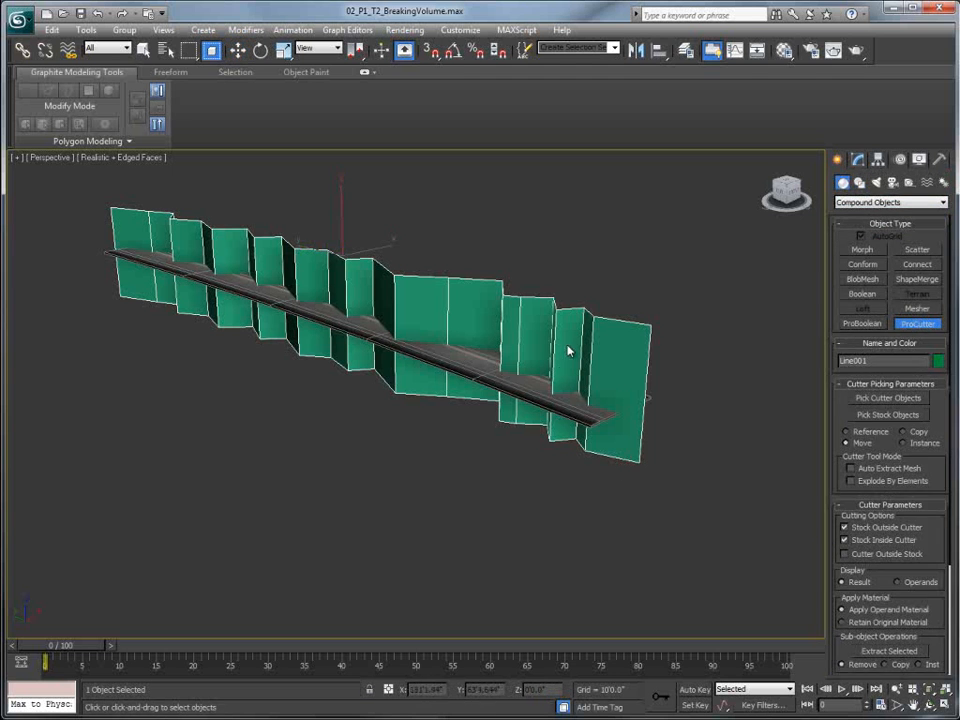
pyautogui.click(851, 481)
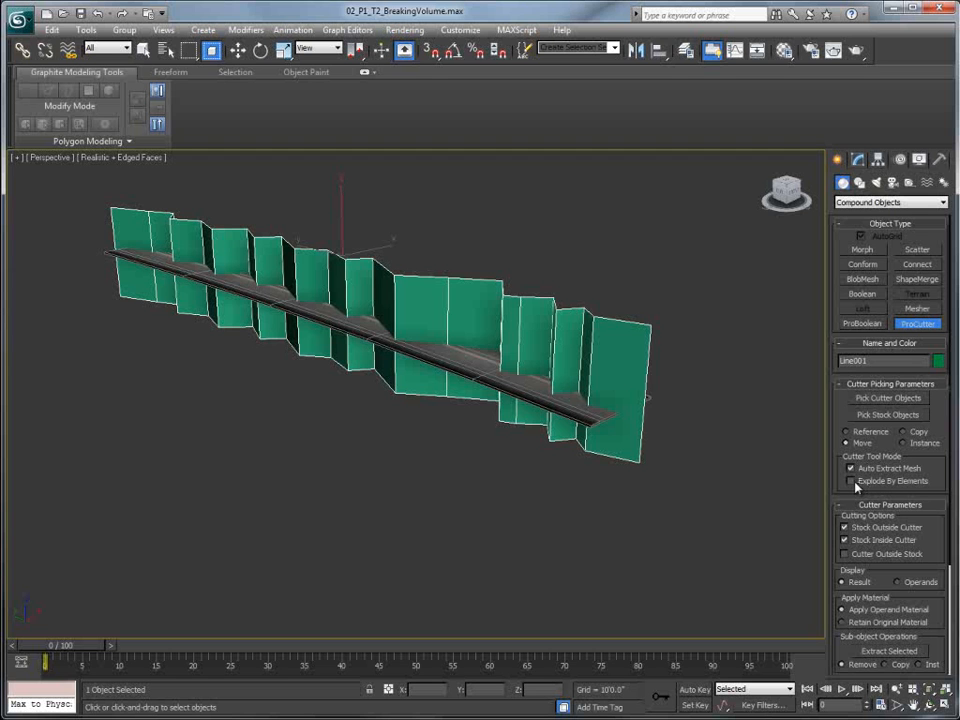
# Cut the road by picking it as the stock object, and delete the leftover zigzag cutter.
pyautogui.click(887, 414)
pyautogui.click(553, 400)
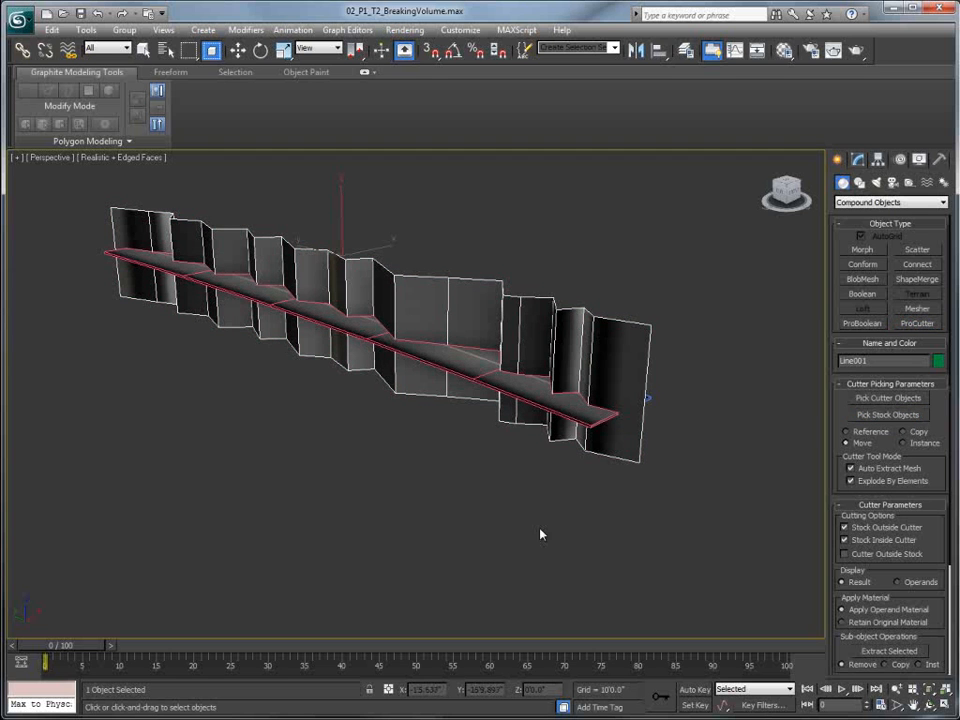
pyautogui.press('Delete')
pyautogui.press('w')
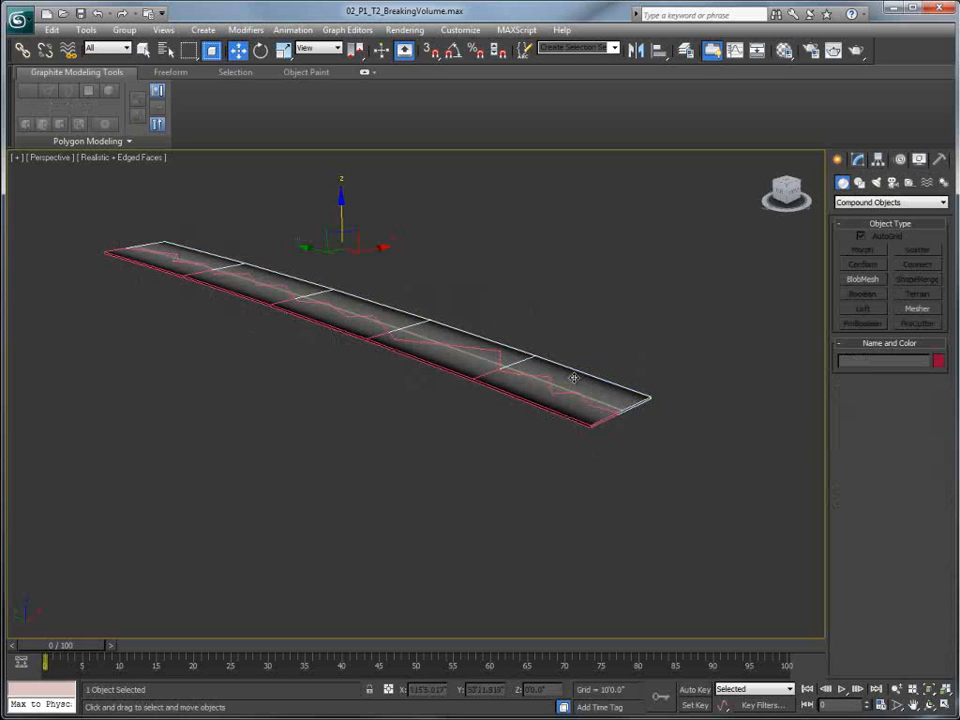
# Pull one half of the cut road up and away to check the split, and undo the move.
pyautogui.click(574, 377)
pyautogui.keyDown('alt'); pyautogui.moveTo(574, 377); pyautogui.dragTo(595, 383, button='middle'); pyautogui.keyUp('alt')
pyautogui.moveTo(363, 238); pyautogui.dragTo(317, 240)
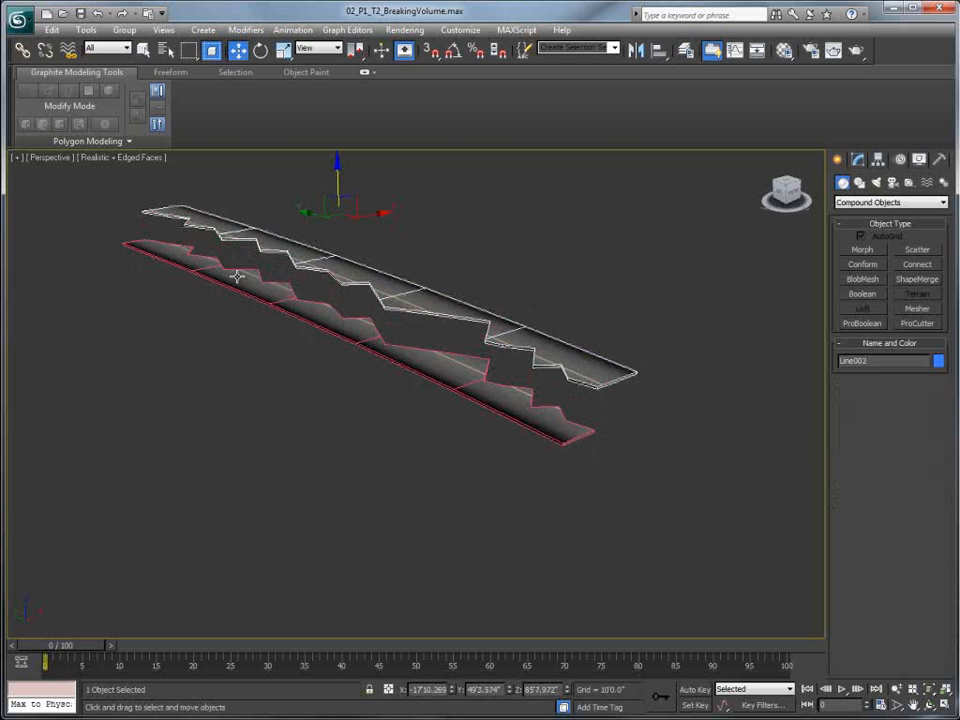
pyautogui.hotkey('ctrl', 'z')
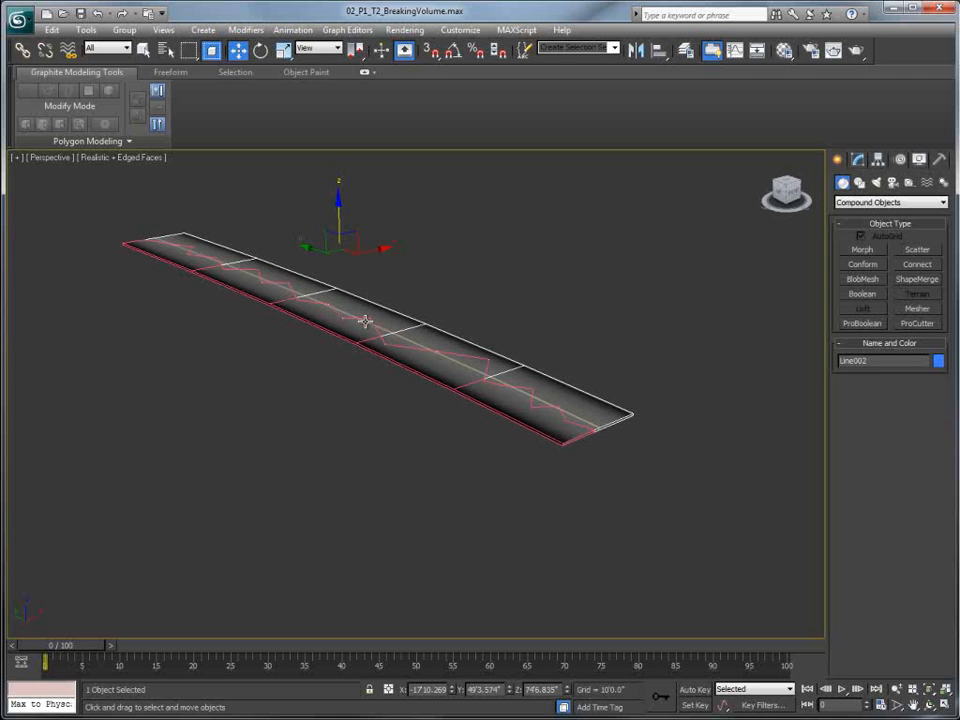
# Restore the scene state that shows the T-shaped concrete pier by itself, and view it from an angle.
pyautogui.keyDown('alt'); pyautogui.moveTo(420, 343); pyautogui.dragTo(401, 368, button='middle'); pyautogui.keyUp('alt')
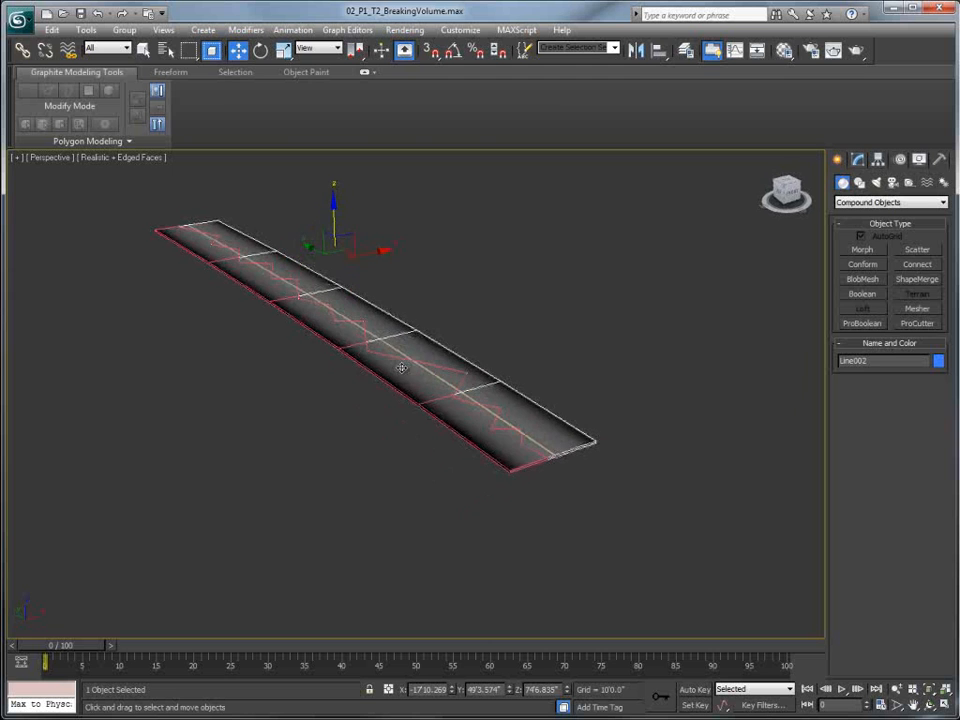
pyautogui.keyDown('alt'); pyautogui.moveTo(453, 320); pyautogui.dragTo(420, 310, button='middle'); pyautogui.keyUp('alt')
pyautogui.rightClick(454, 318)
pyautogui.moveTo(553, 279)
pyautogui.click(603, 324)
pyautogui.click(596, 366)
pyautogui.keyDown('alt'); pyautogui.moveTo(579, 378); pyautogui.dragTo(446, 349, button='middle'); pyautogui.keyUp('alt')
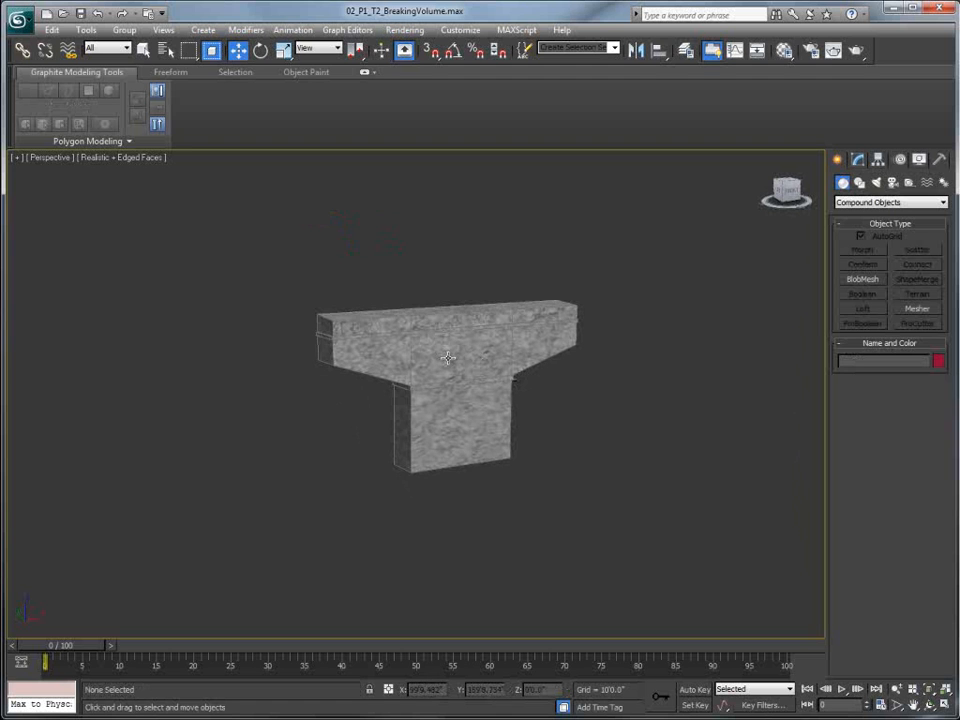
# Create a Grid helper on the ground beside the concrete pier.
pyautogui.click(861, 185)
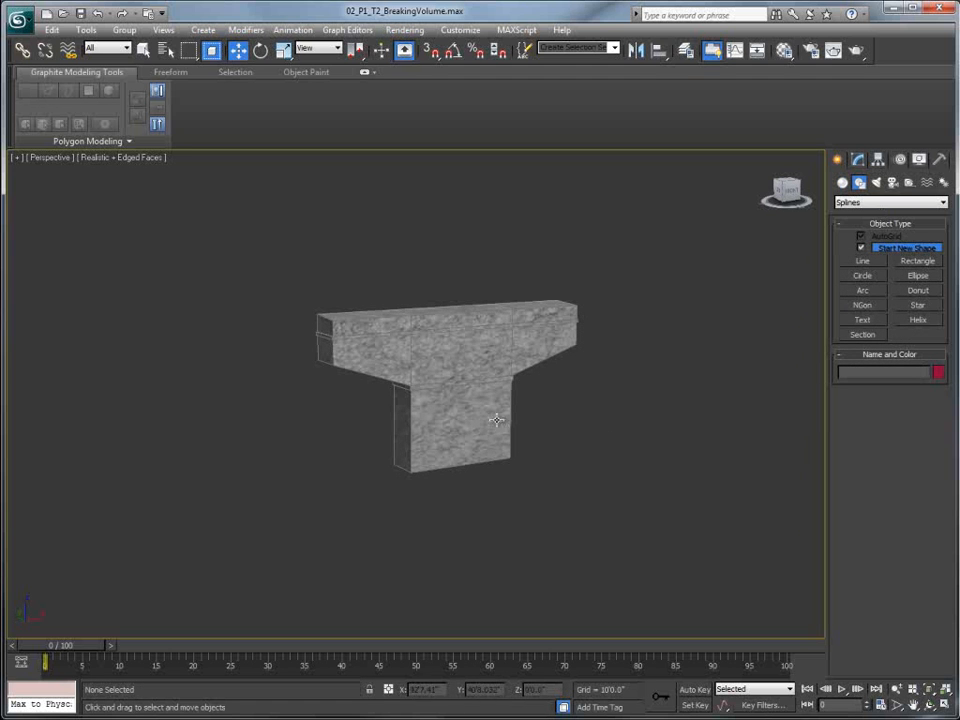
pyautogui.click(861, 238)
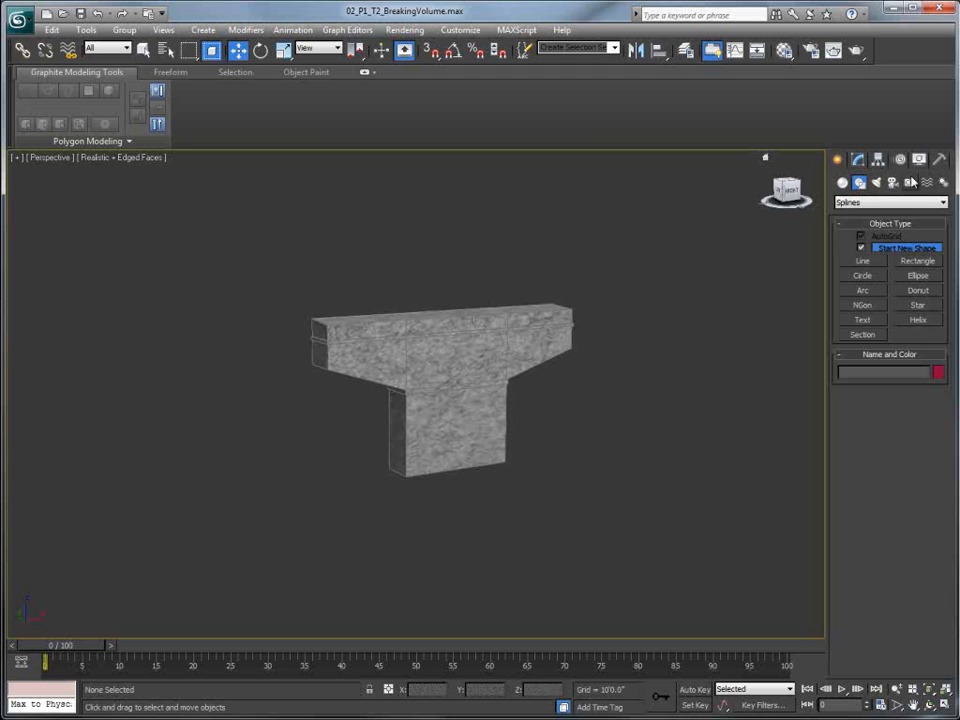
pyautogui.click(910, 182)
pyautogui.click(918, 280)
pyautogui.moveTo(523, 489); pyautogui.dragTo(778, 518)
pyautogui.press('w')
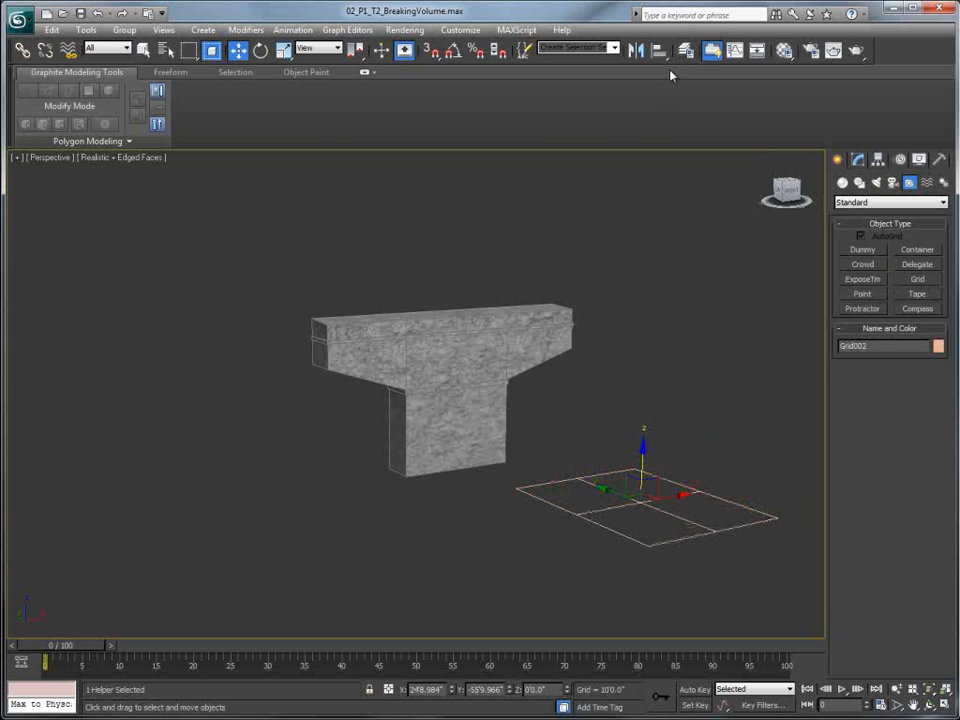
# Align the grid helper's Z axis to the current angled view of the pier with Align to View.
pyautogui.keyDown('alt'); pyautogui.moveTo(536, 261); pyautogui.dragTo(278, 296, button='middle'); pyautogui.keyUp('alt')
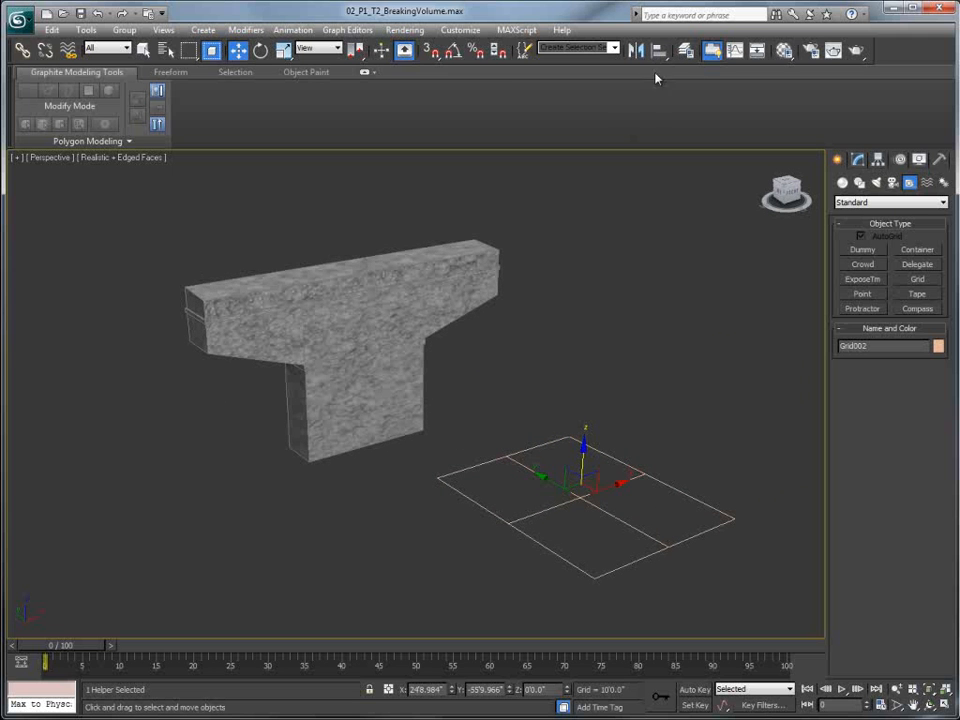
pyautogui.moveTo(658, 50); pyautogui.dragTo(658, 190)
pyautogui.click(450, 405)
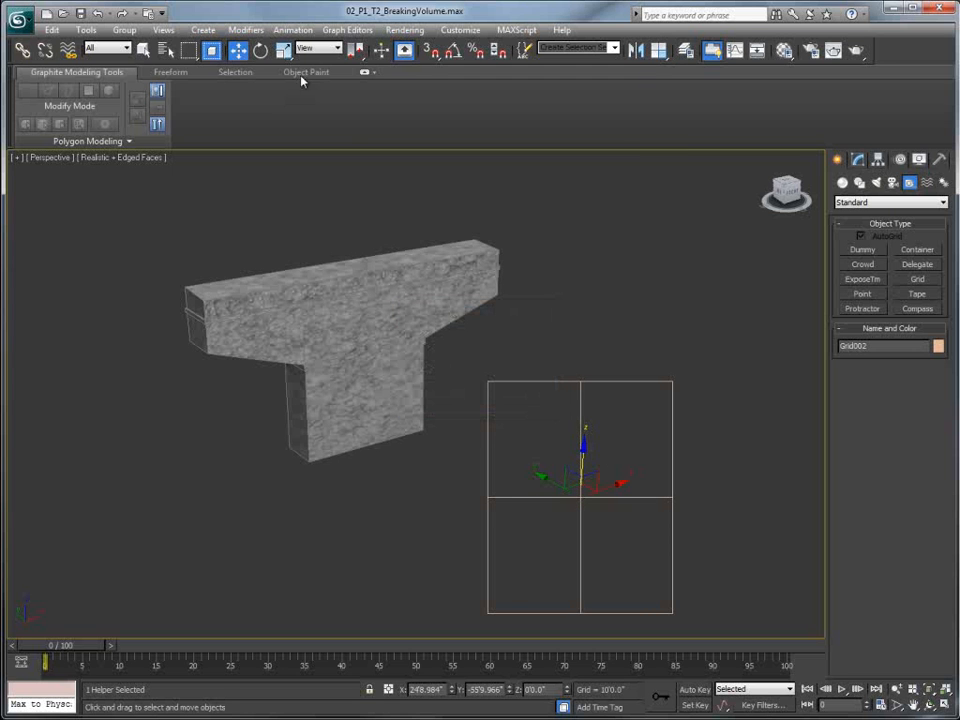
# Use the Screen coordinate system to move the grid in front of the pier, to about X -20'5.1", Y -30'6.6", Z 37'0.0".
pyautogui.click(318, 48)
pyautogui.click(311, 87)
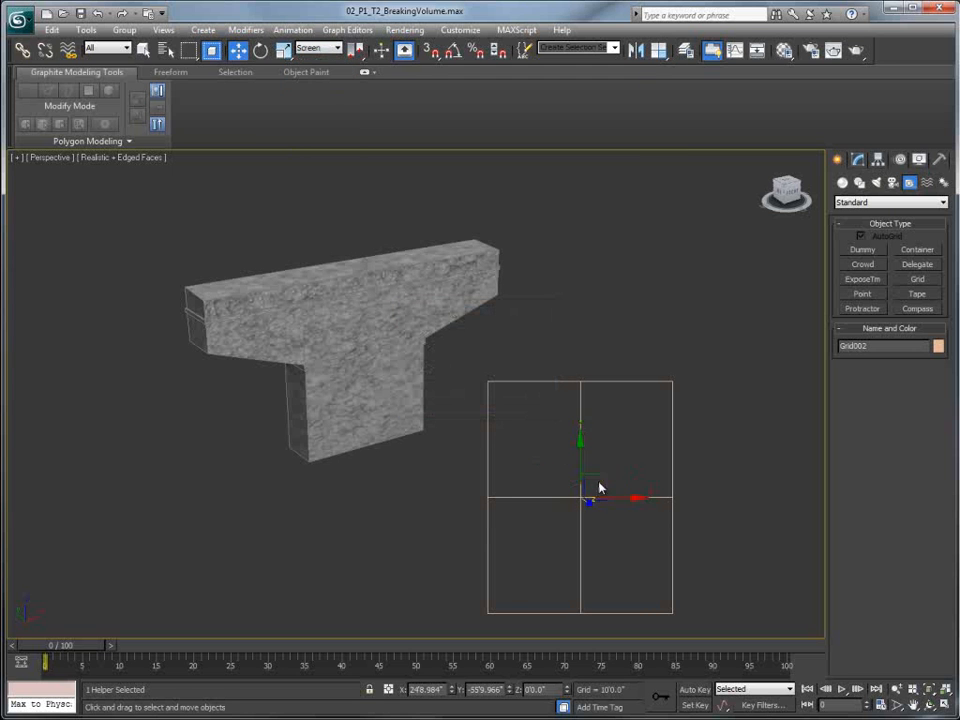
pyautogui.moveTo(600, 479); pyautogui.dragTo(369, 322)
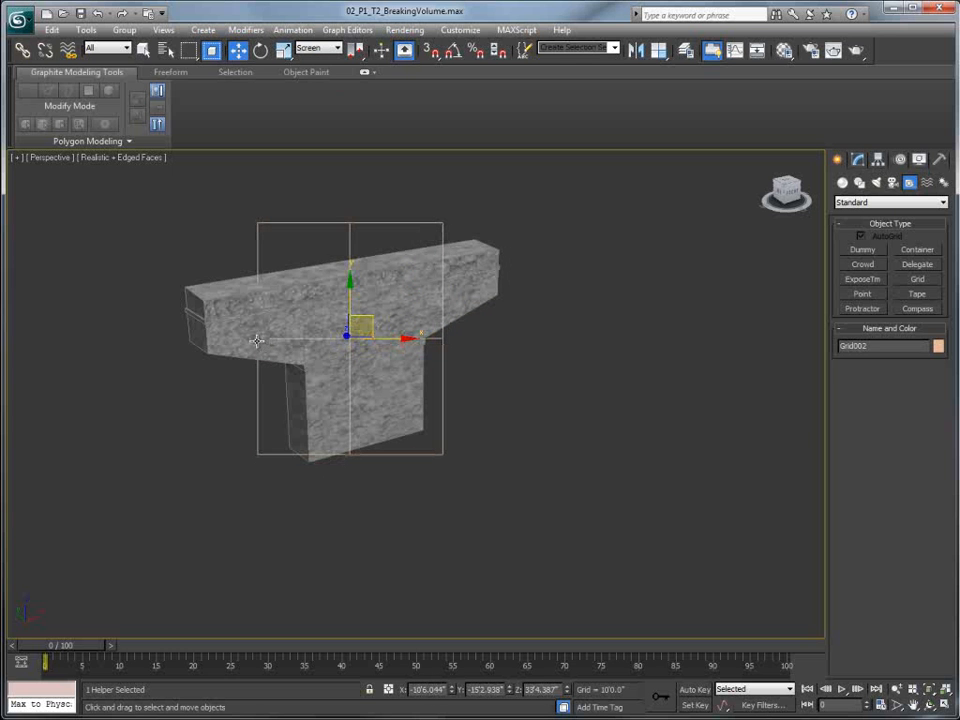
pyautogui.moveTo(566, 692); pyautogui.dragTo(568, 566)
pyautogui.moveTo(377, 212); pyautogui.dragTo(380, 366)
pyautogui.moveTo(565, 691); pyautogui.dragTo(572, 600)
pyautogui.moveTo(371, 247); pyautogui.dragTo(371, 332)
# Realign the grid's Z axis to the view and make it the active construction grid.
pyautogui.click(655, 58)
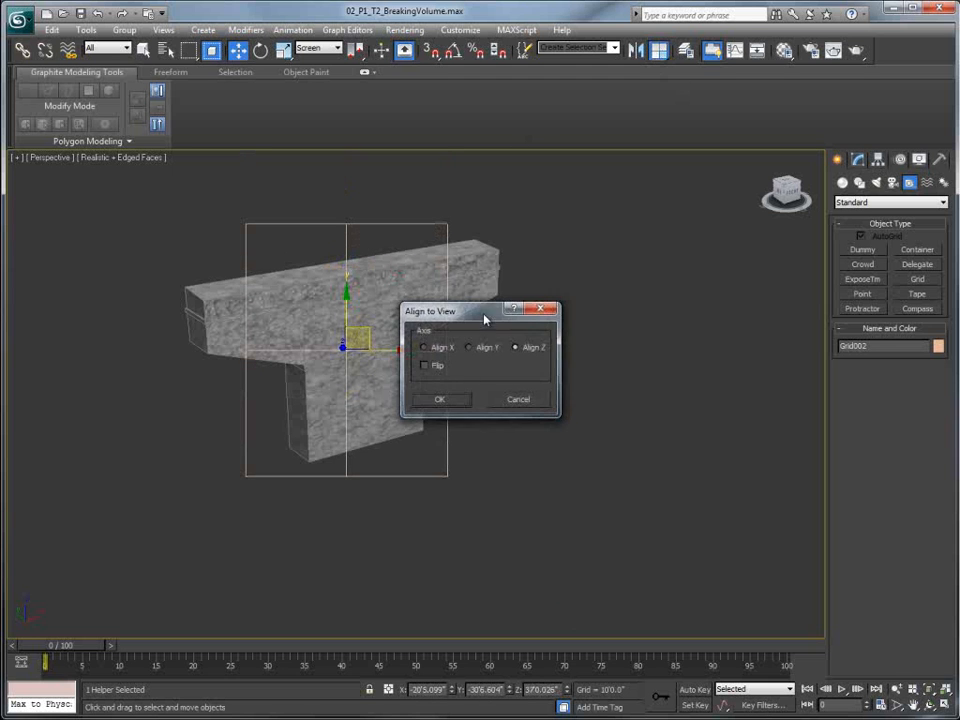
pyautogui.click(452, 405)
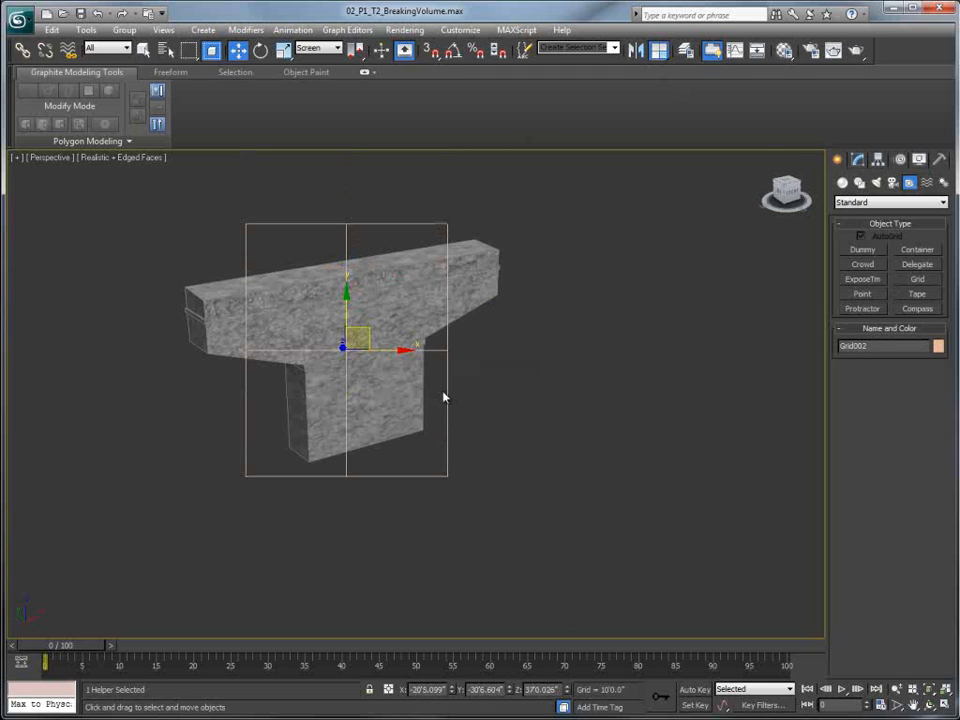
pyautogui.rightClick(446, 226)
pyautogui.click(410, 208)
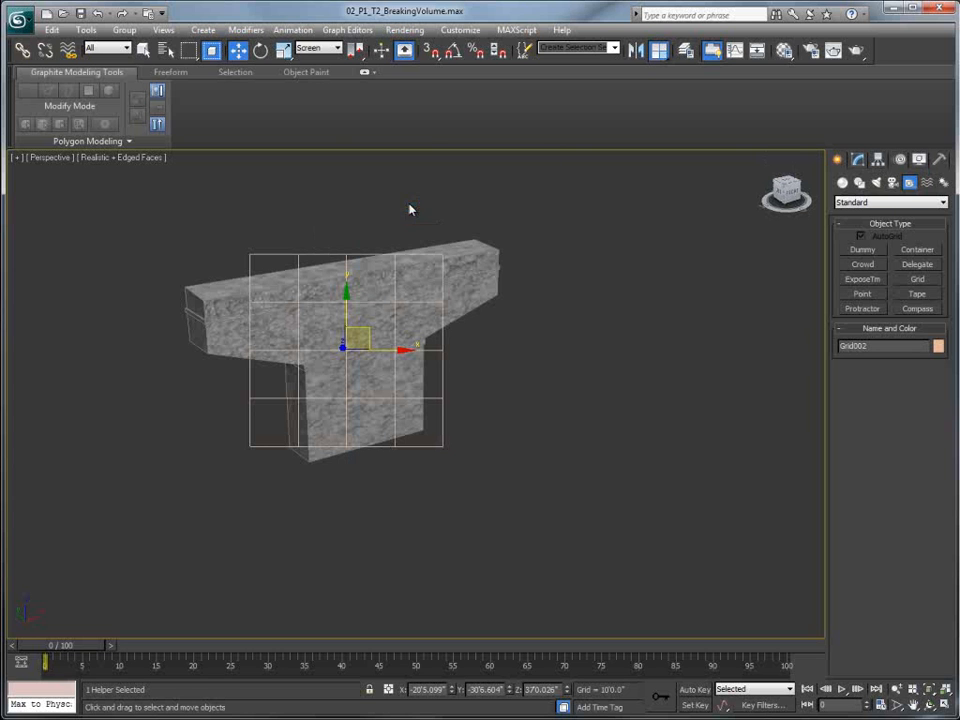
# Draw an open zigzag line with nine points on the active grid, running diagonally down across the pier and past both ends.
pyautogui.click(860, 184)
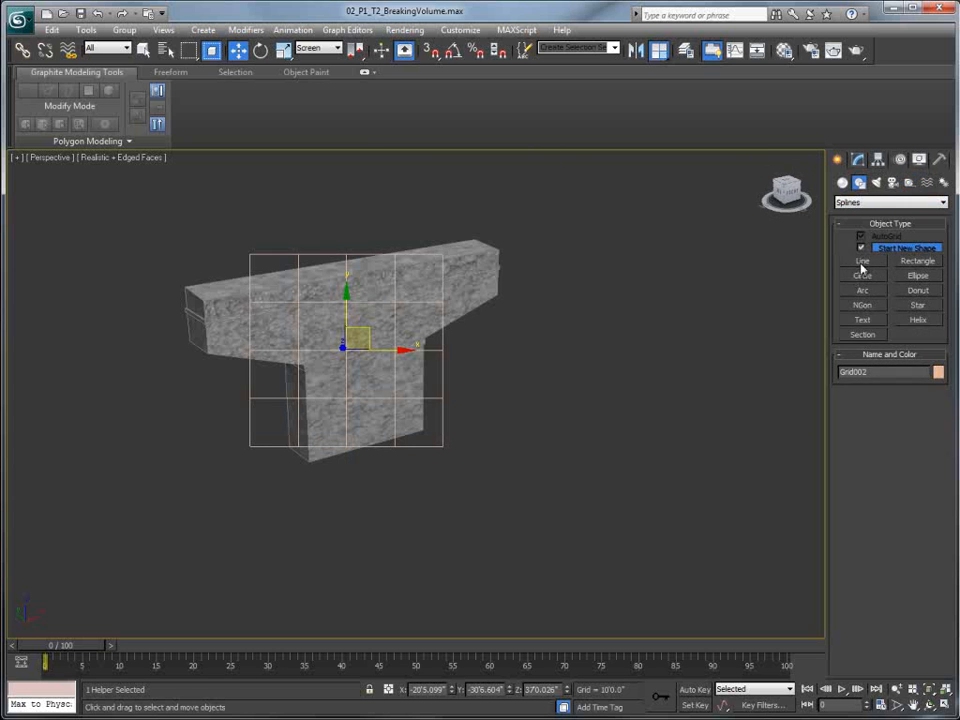
pyautogui.click(862, 262)
pyautogui.click(218, 233)
pyautogui.click(290, 262)
pyautogui.click(282, 301)
pyautogui.click(334, 323)
pyautogui.click(325, 378)
pyautogui.click(377, 382)
pyautogui.click(390, 416)
pyautogui.click(440, 425)
pyautogui.click(478, 470)
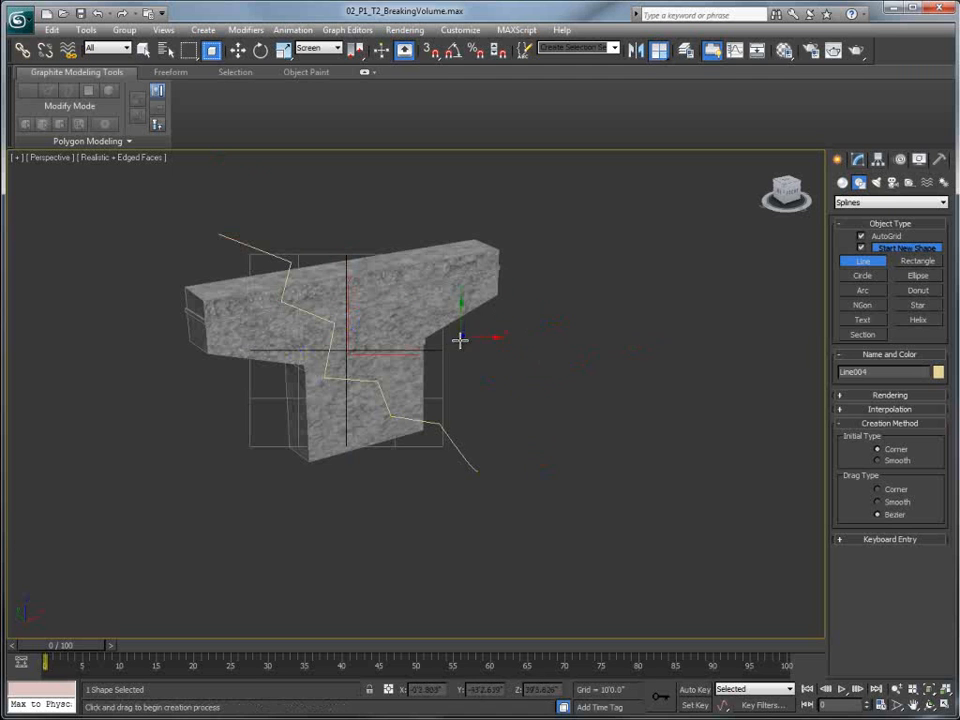
pyautogui.rightClick(475, 326)
# Select the grid helper and reactivate the home grid.
pyautogui.click(442, 362)
pyautogui.rightClick(440, 362)
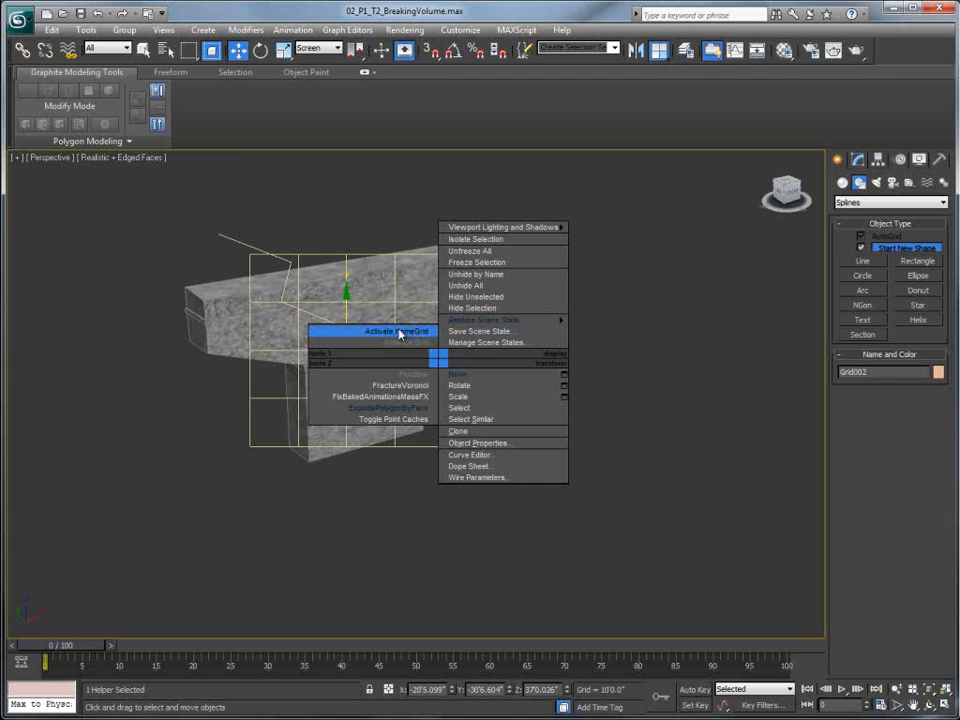
pyautogui.click(393, 337)
pyautogui.keyDown('alt'); pyautogui.moveTo(393, 337); pyautogui.dragTo(316, 281, button='middle'); pyautogui.keyUp('alt')
pyautogui.keyDown('alt'); pyautogui.moveTo(357, 362); pyautogui.dragTo(461, 465, button='middle'); pyautogui.keyUp('alt')
# Add an Extrude modifier to the zigzag line and lengthen its negative amount until it passes completely through the pier.
pyautogui.click(449, 477)
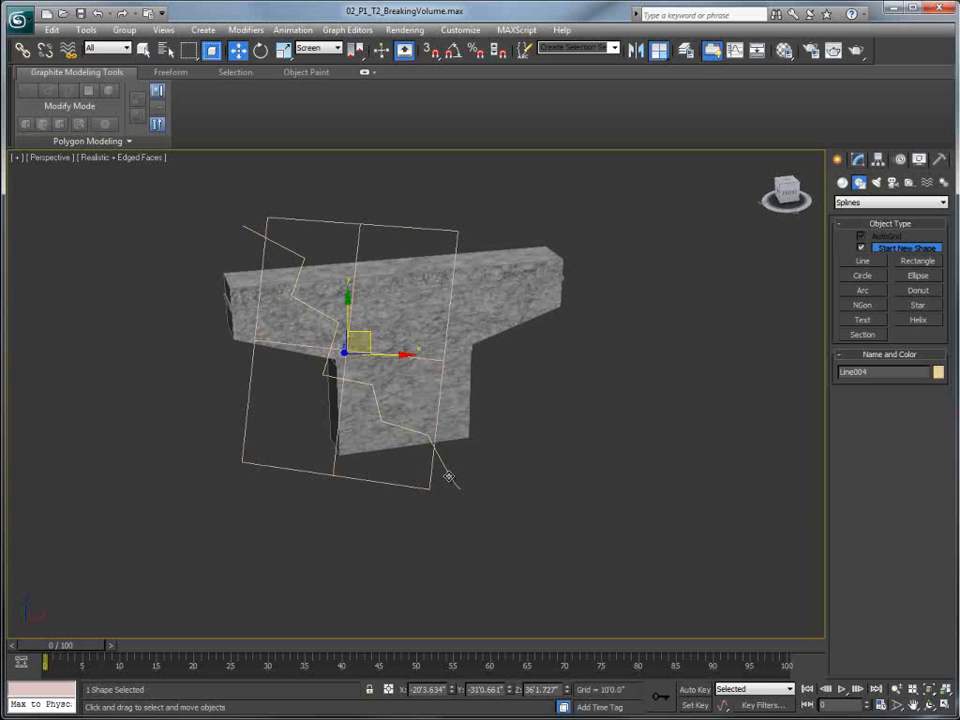
pyautogui.click(858, 161)
pyautogui.click(870, 199)
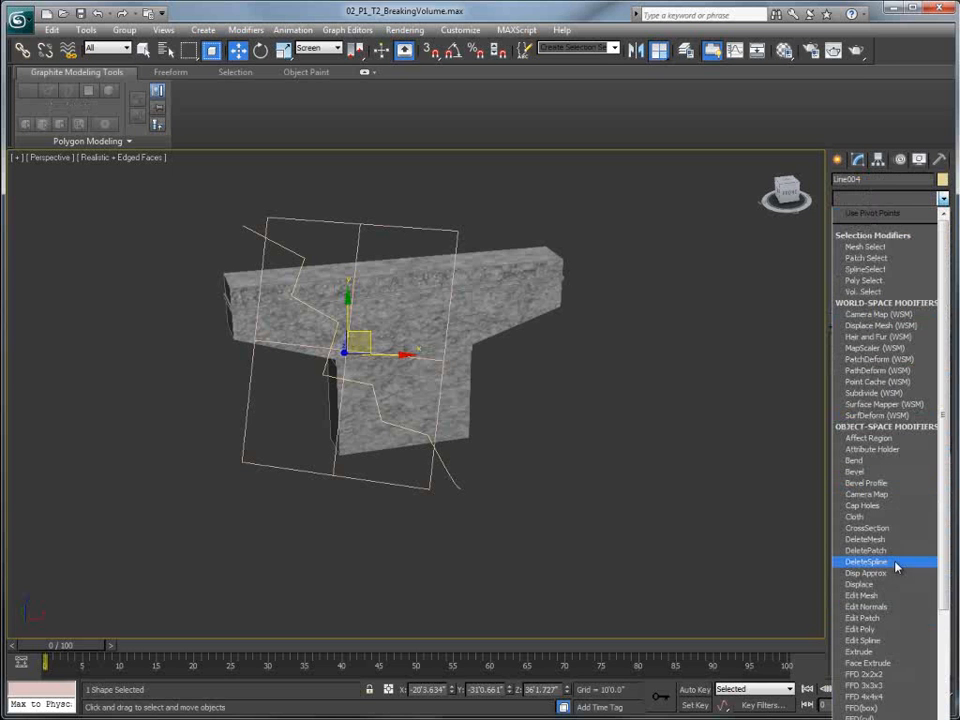
pyautogui.click(864, 651)
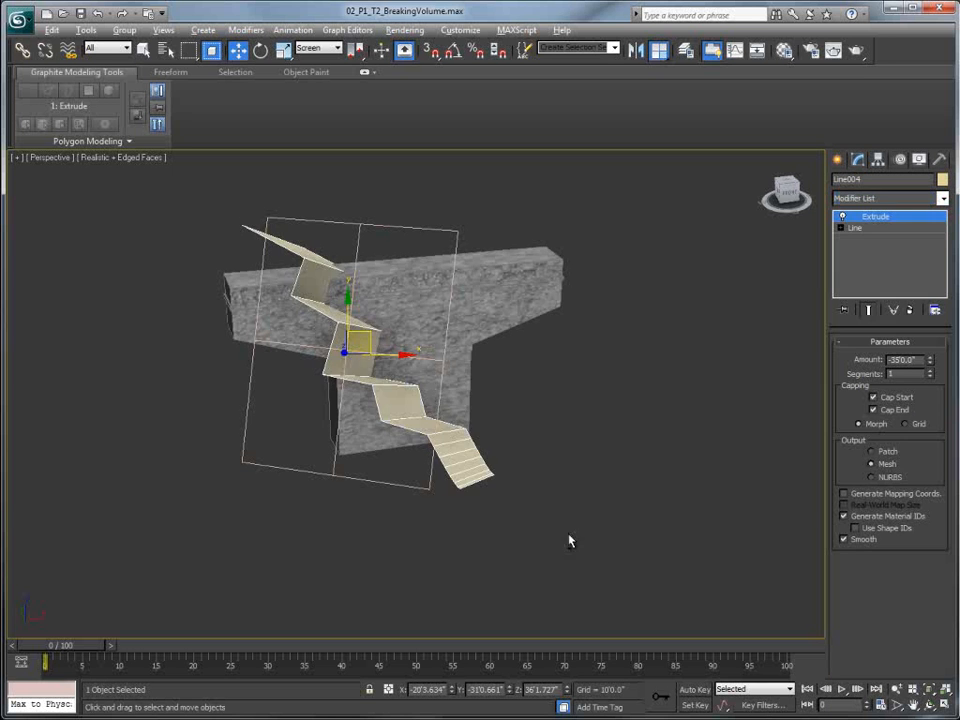
pyautogui.keyDown('alt'); pyautogui.moveTo(570, 541); pyautogui.dragTo(640, 530, button='middle'); pyautogui.keyUp('alt')
pyautogui.moveTo(927, 367); pyautogui.dragTo(927, 445)
pyautogui.keyDown('alt'); pyautogui.moveTo(576, 457); pyautogui.dragTo(700, 330, button='middle'); pyautogui.keyUp('alt')
# Start ProCutter on the extruded pier cutter with Auto Extract Mesh, Explode By Elements and Stock Inside Cutter enabled.
pyautogui.click(838, 159)
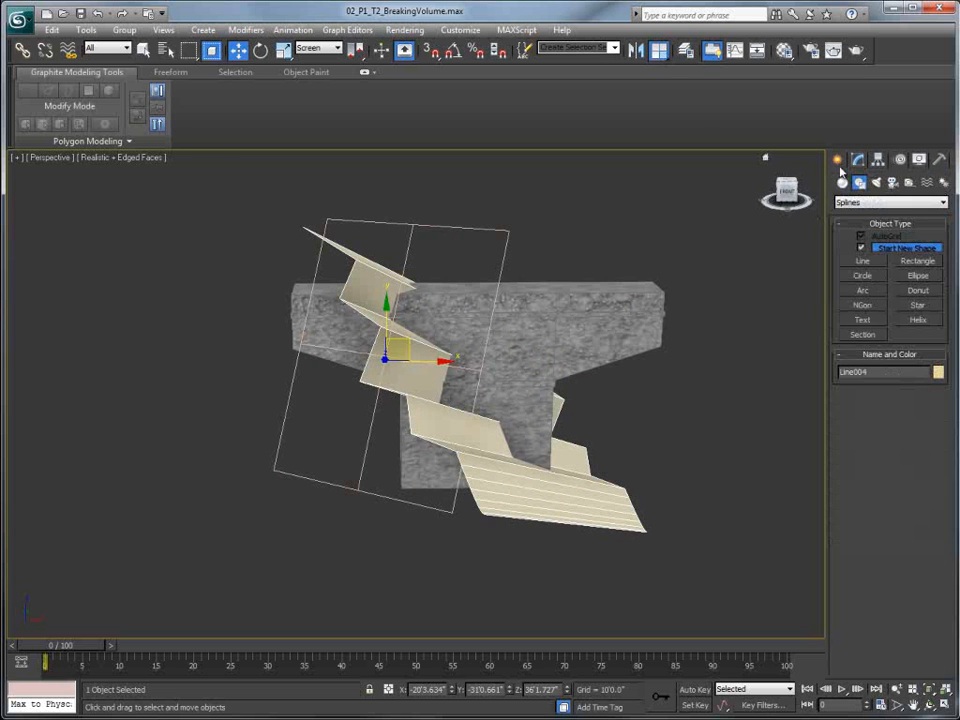
pyautogui.click(843, 182)
pyautogui.click(872, 203)
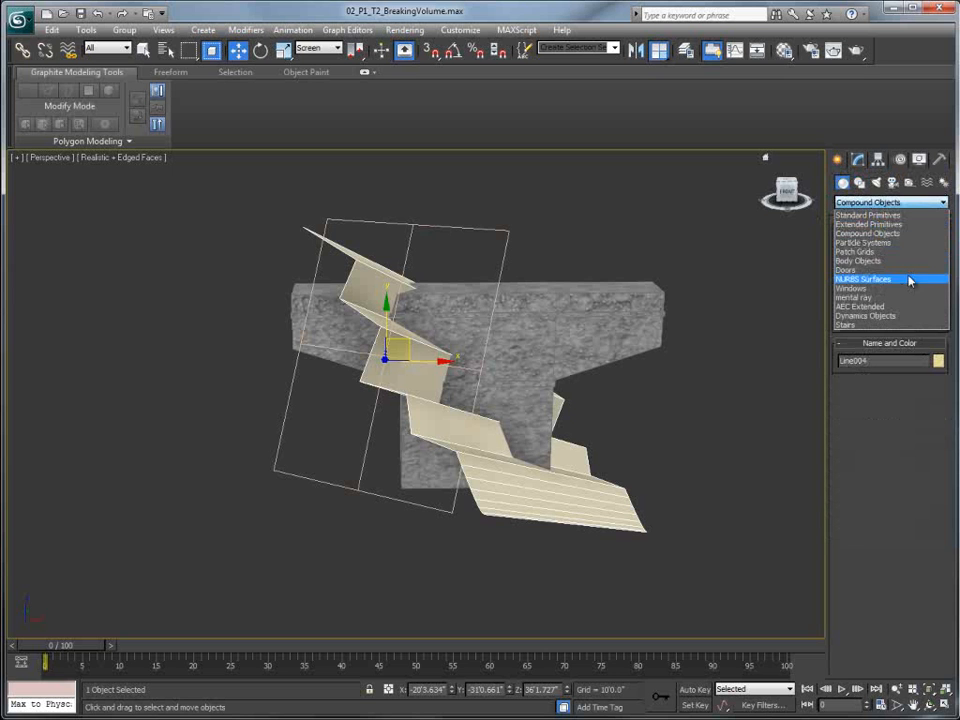
pyautogui.click(824, 150)
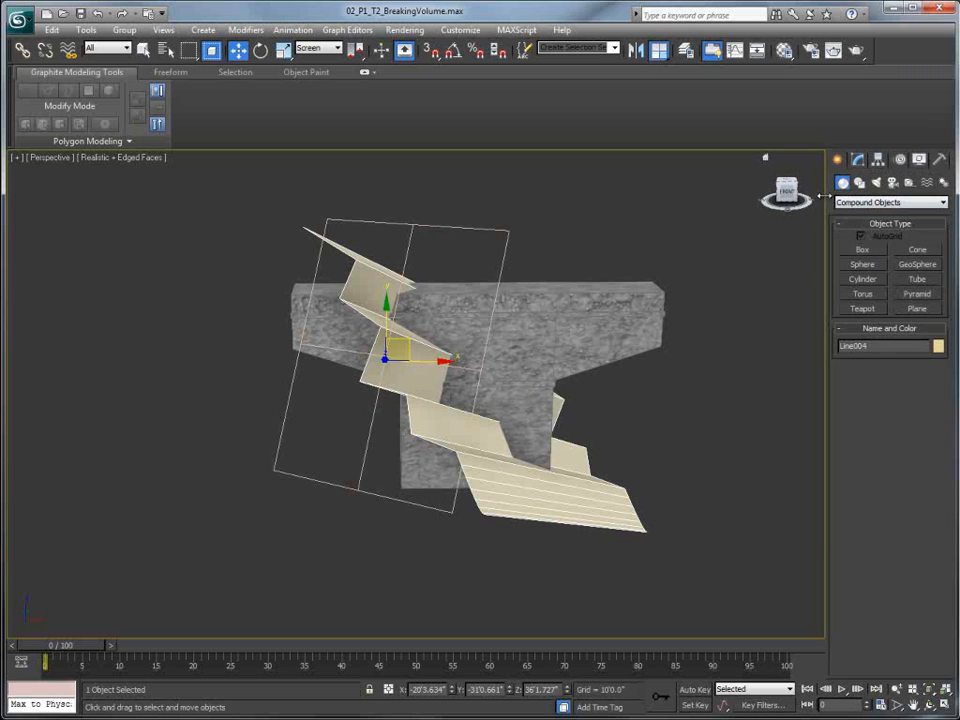
pyautogui.click(850, 205)
pyautogui.click(857, 236)
pyautogui.click(918, 323)
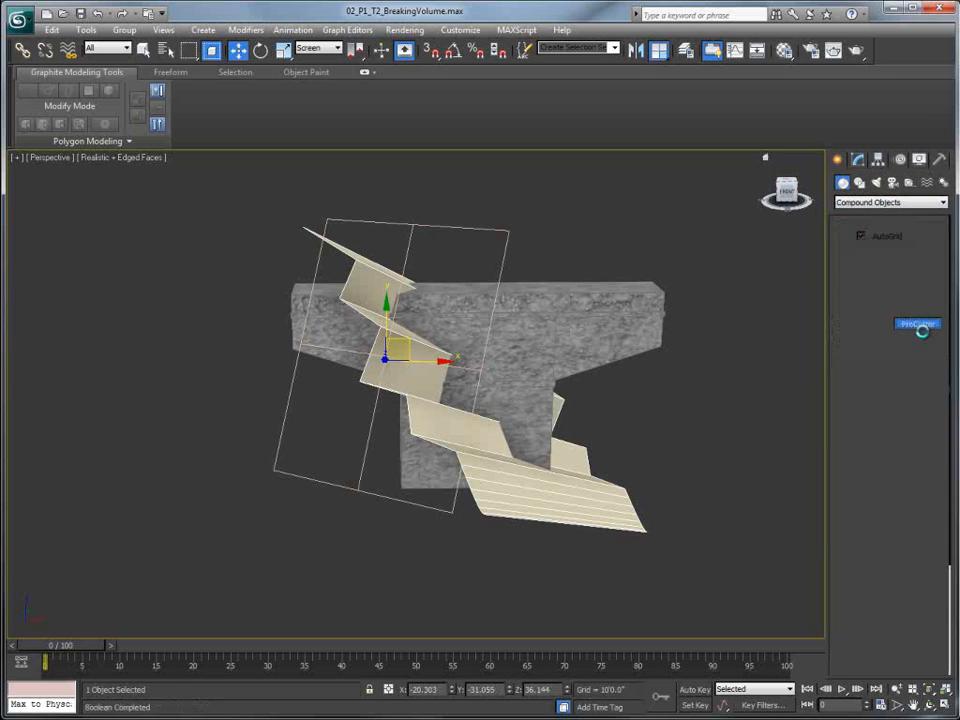
pyautogui.click(851, 468)
pyautogui.click(845, 540)
# Cut the pier by picking it as the stock object, and remove the leftover cutter.
pyautogui.click(888, 414)
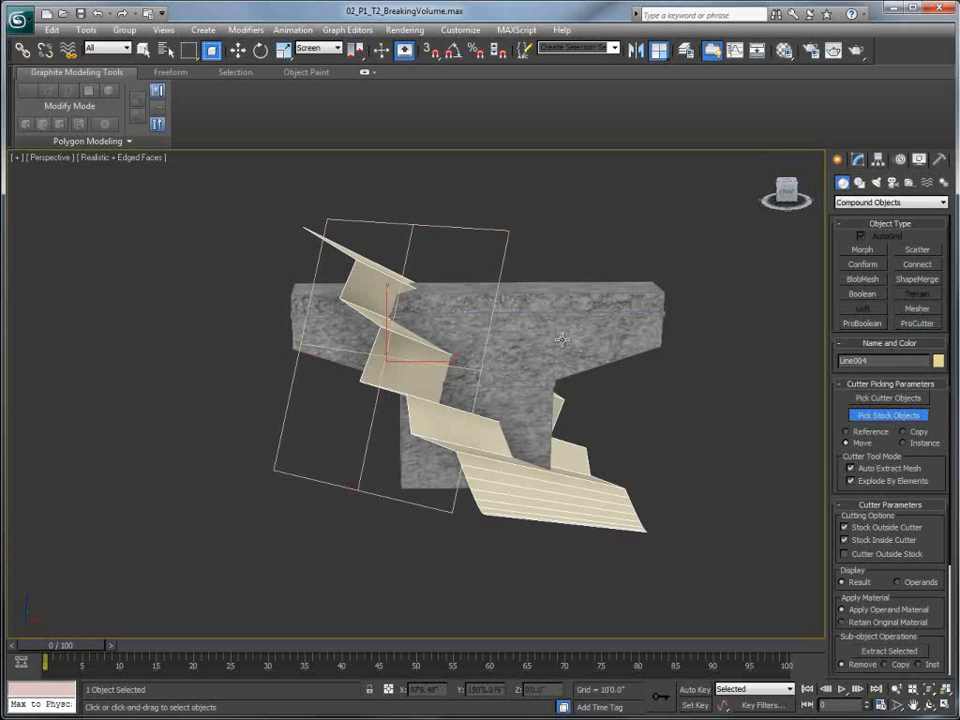
pyautogui.click(562, 340)
pyautogui.press('w')
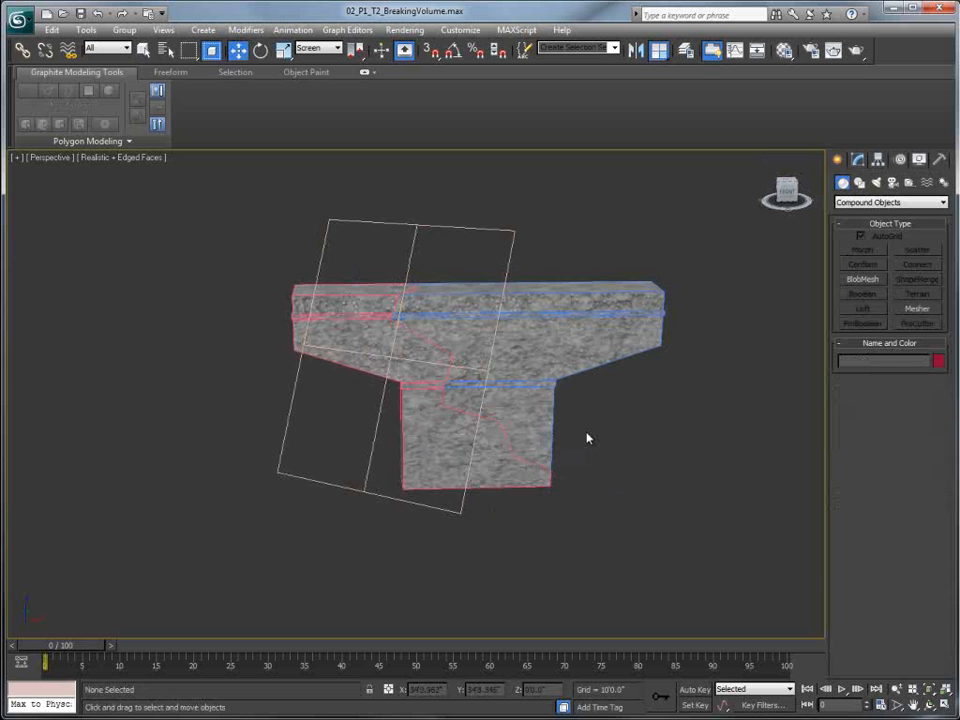
# Select the larger pier piece and pull it away from the rest to check the cut.
pyautogui.click(519, 388)
pyautogui.rightClick(512, 377)
pyautogui.click(548, 393)
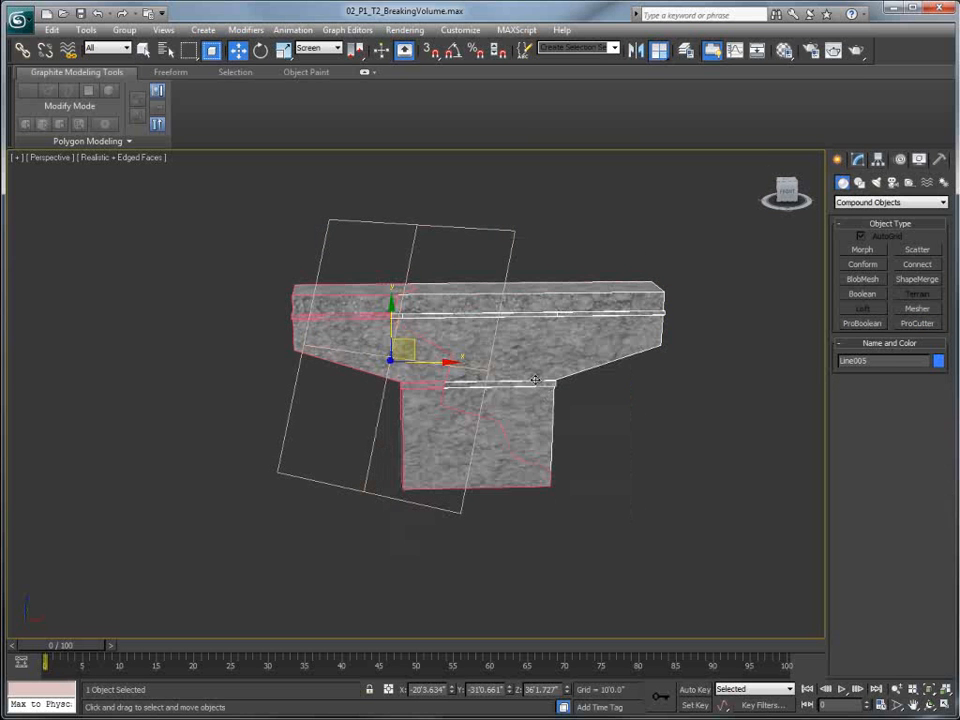
pyautogui.moveTo(428, 345); pyautogui.dragTo(572, 321)
pyautogui.keyDown('alt'); pyautogui.moveTo(555, 332); pyautogui.dragTo(535, 338, button='middle'); pyautogui.keyUp('alt')
# Restore the scene state that shows the uncut pier with the cracked concrete plane, and select the plane.
pyautogui.rightClick(503, 262)
pyautogui.moveTo(521, 222)
pyautogui.click(684, 226)
pyautogui.keyDown('alt'); pyautogui.moveTo(662, 249); pyautogui.dragTo(458, 420, button='middle'); pyautogui.keyUp('alt')
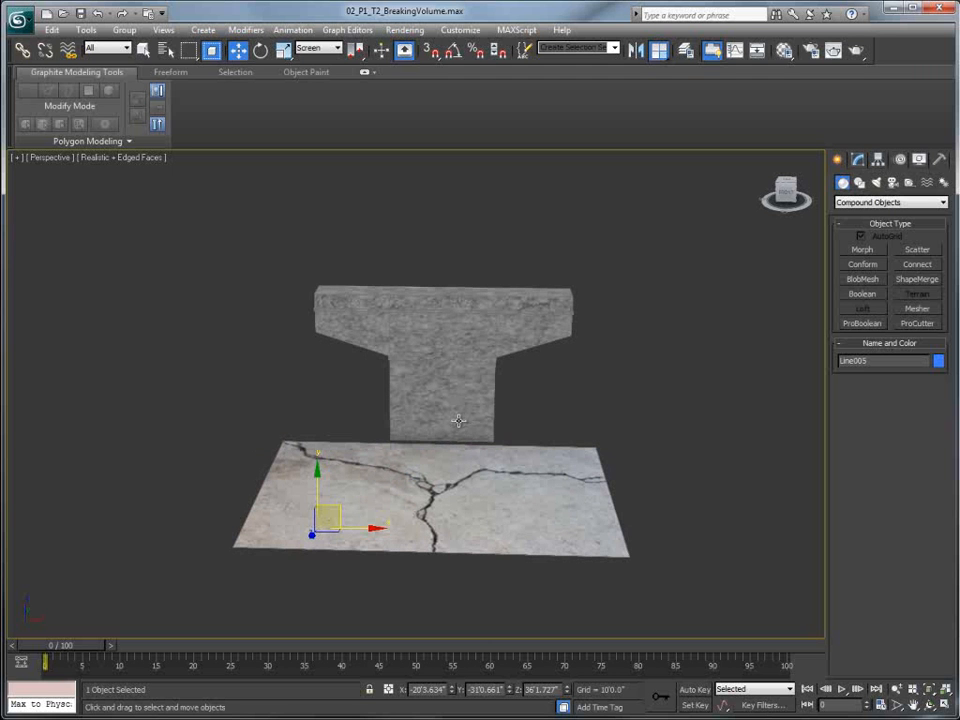
pyautogui.keyDown('alt'); pyautogui.moveTo(329, 444); pyautogui.dragTo(387, 470, button='middle'); pyautogui.keyUp('alt')
pyautogui.keyDown('alt'); pyautogui.moveTo(422, 566); pyautogui.dragTo(380, 475, button='middle'); pyautogui.keyUp('alt')
pyautogui.click(368, 480)
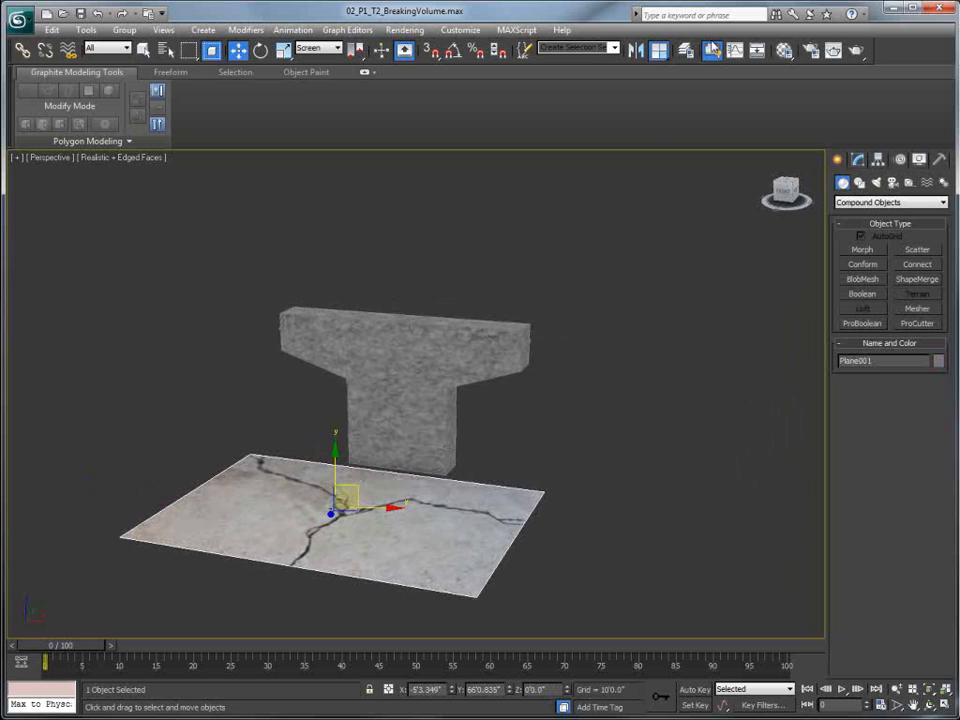
# Align the cracked concrete plane to the current view and move it in front of the pier.
pyautogui.click(660, 54)
pyautogui.click(443, 398)
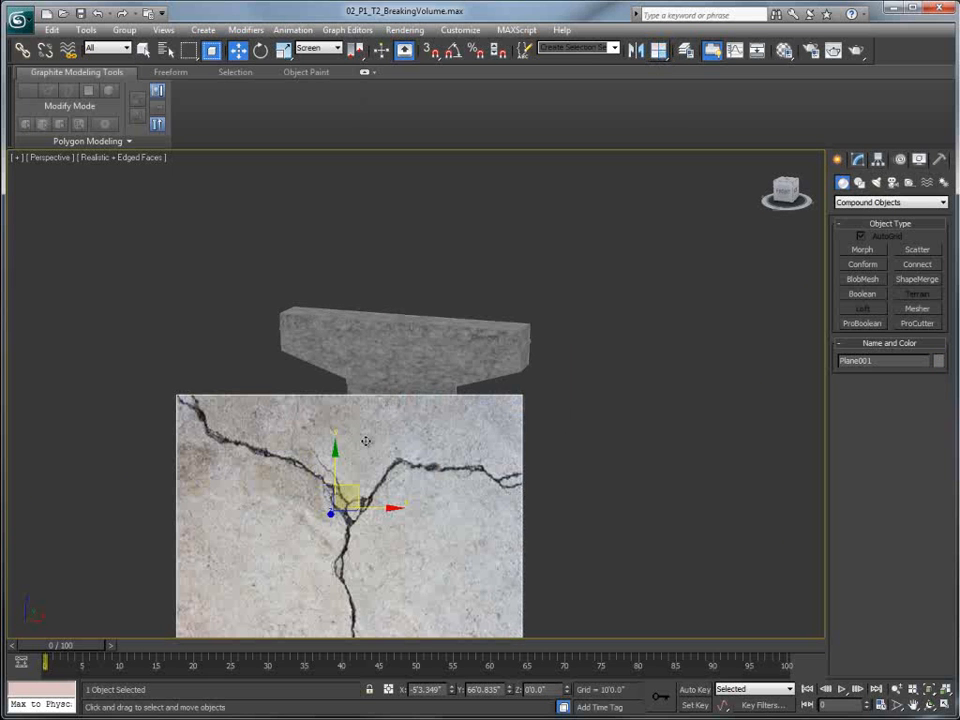
pyautogui.moveTo(352, 489); pyautogui.dragTo(421, 364)
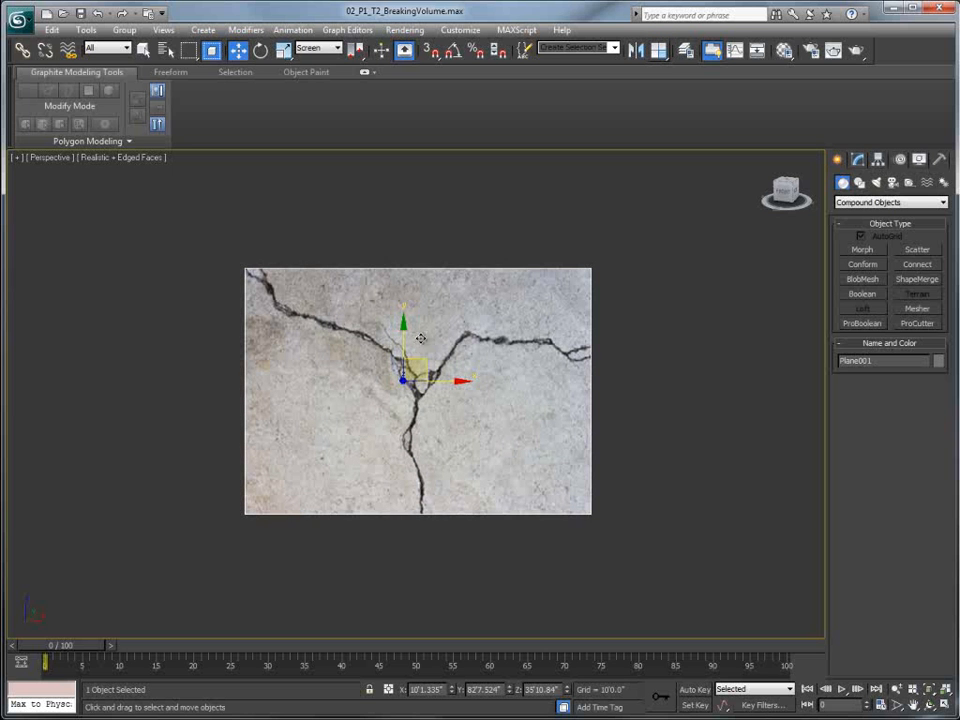
# Enable See-Through in the cracked plane's object properties.
pyautogui.rightClick(461, 347)
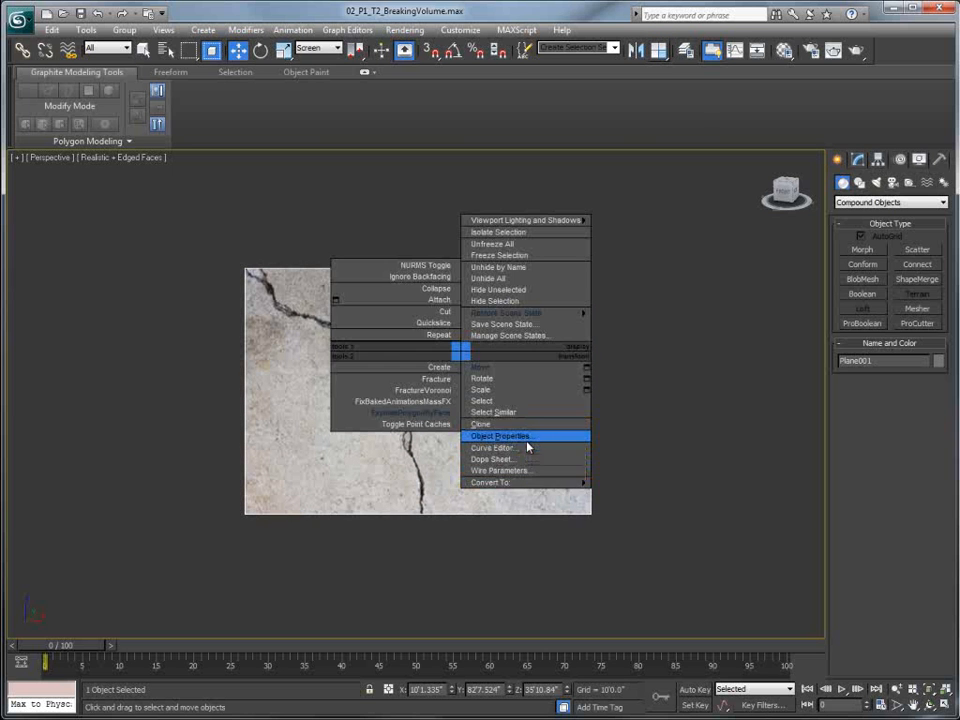
pyautogui.click(508, 431)
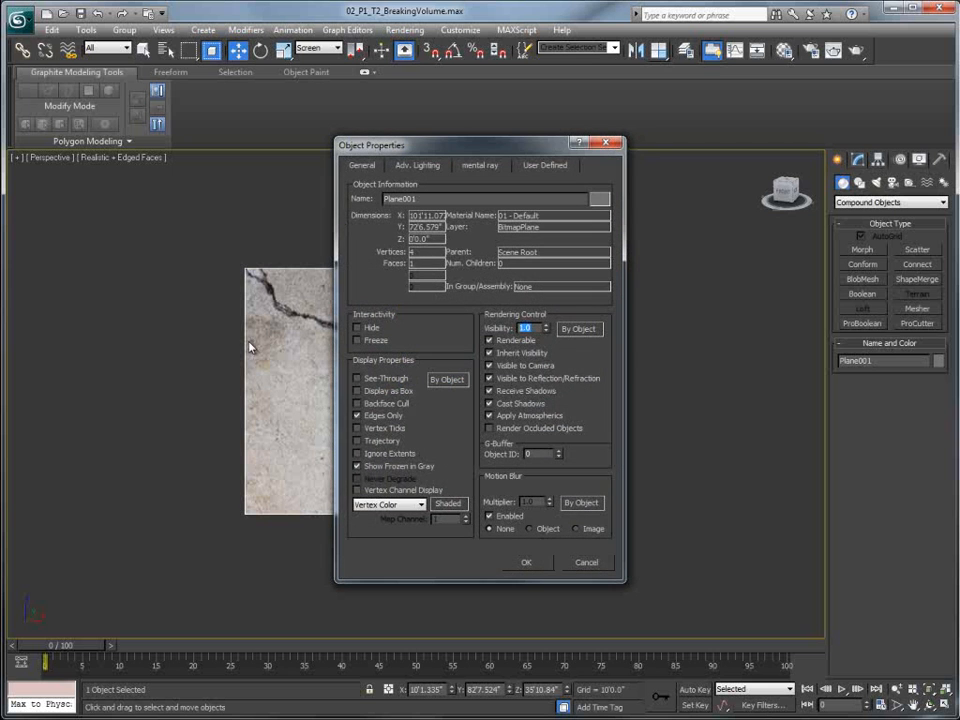
pyautogui.click(532, 563)
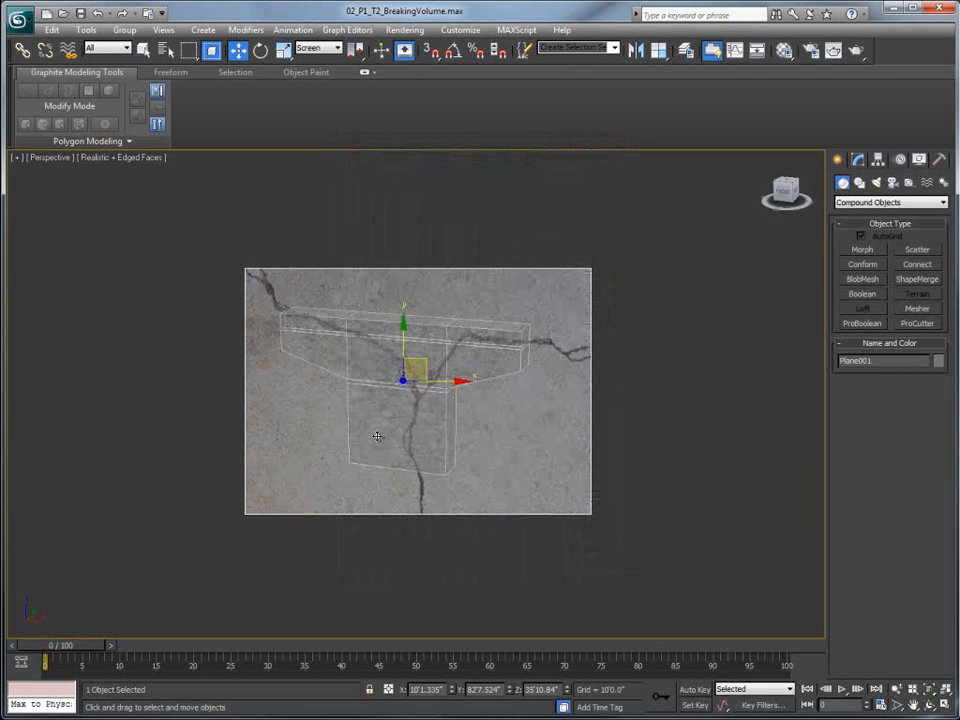
# Trace an AutoGrid line along the crack from the plane's upper-left corner down the centre, extending past the plane's lower edge.
pyautogui.click(860, 183)
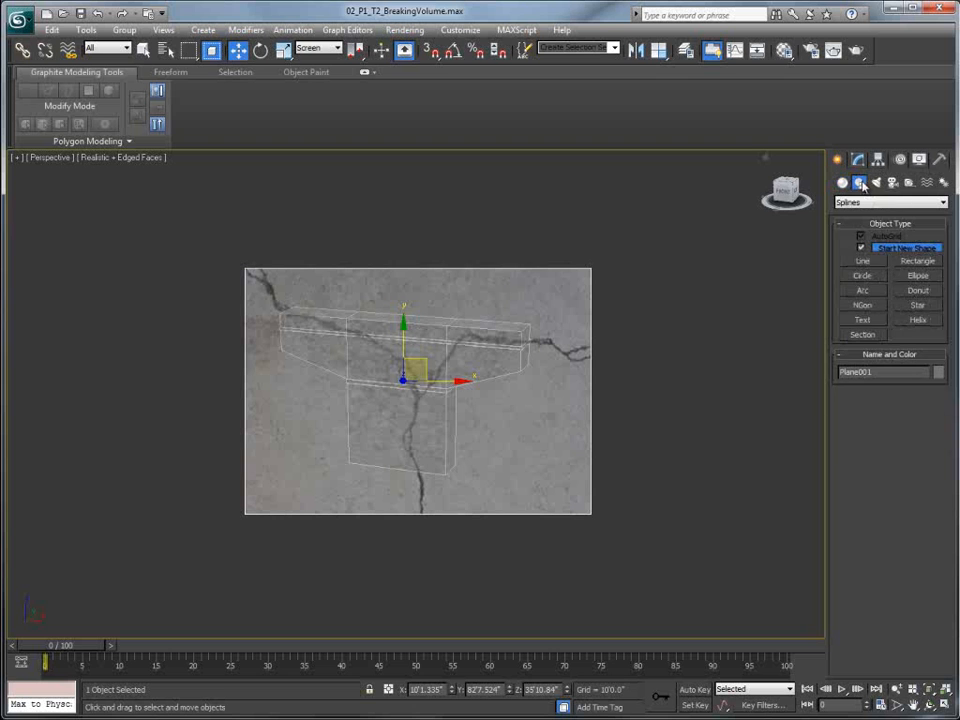
pyautogui.click(860, 261)
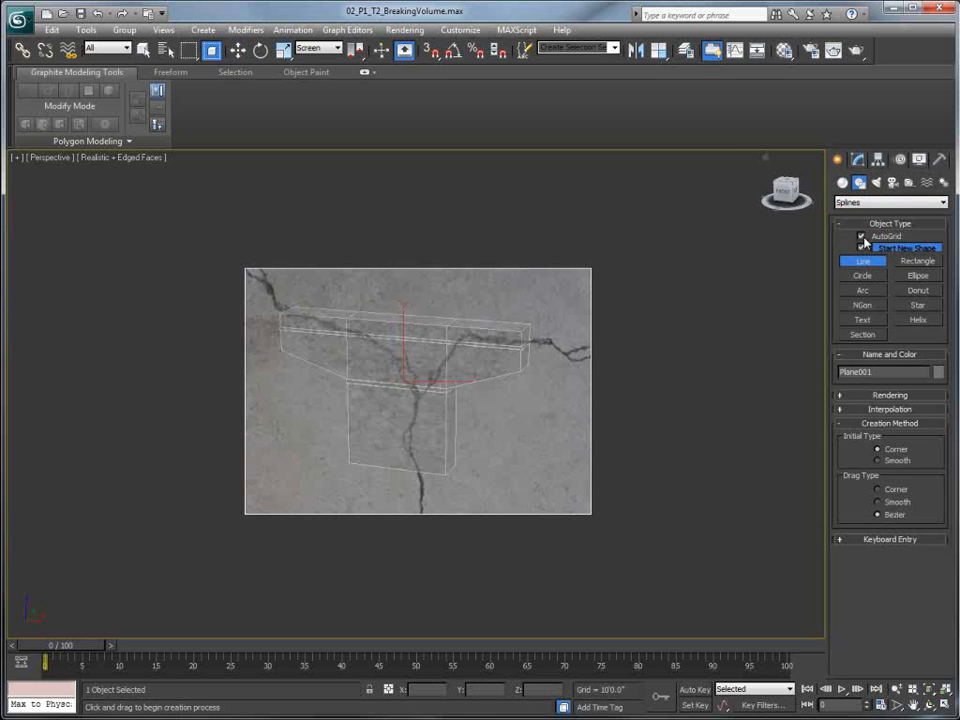
pyautogui.click(262, 280)
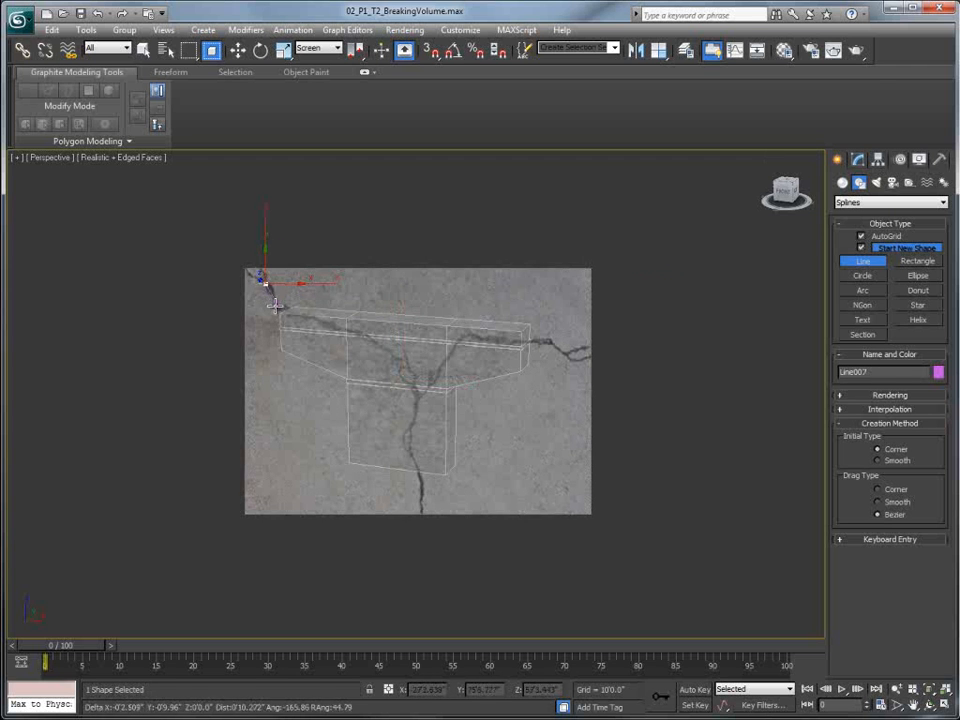
pyautogui.click(291, 317)
pyautogui.click(321, 318)
pyautogui.click(334, 328)
pyautogui.click(357, 333)
pyautogui.click(387, 348)
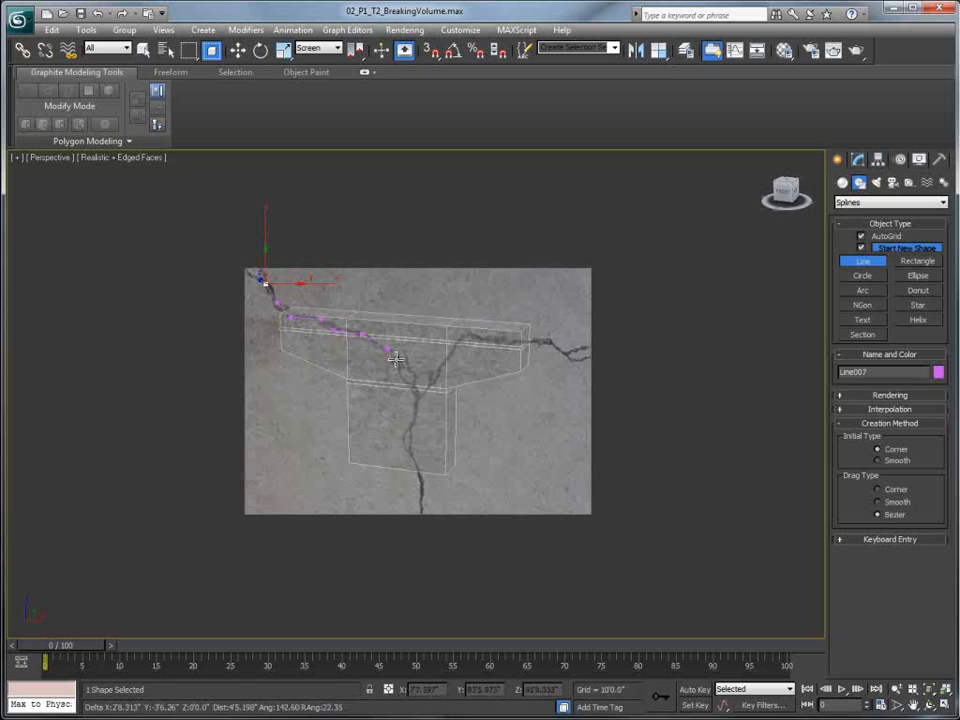
pyautogui.click(406, 366)
pyautogui.click(416, 378)
pyautogui.click(418, 390)
pyautogui.click(416, 406)
pyautogui.click(412, 424)
pyautogui.click(405, 440)
pyautogui.click(411, 456)
pyautogui.click(424, 489)
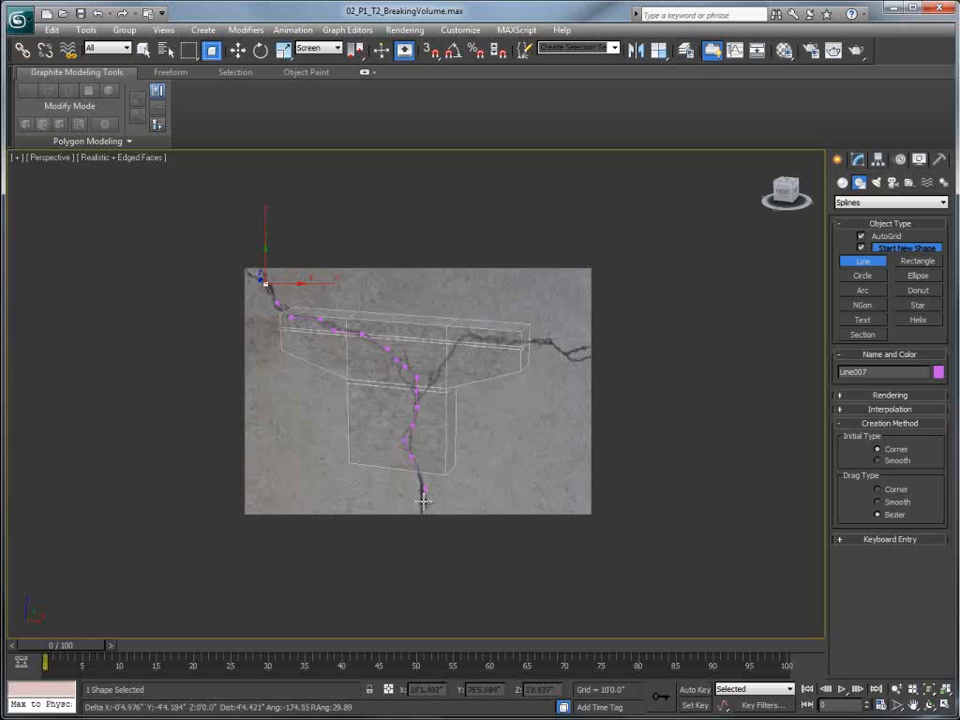
pyautogui.click(424, 581)
pyautogui.rightClick(424, 581)
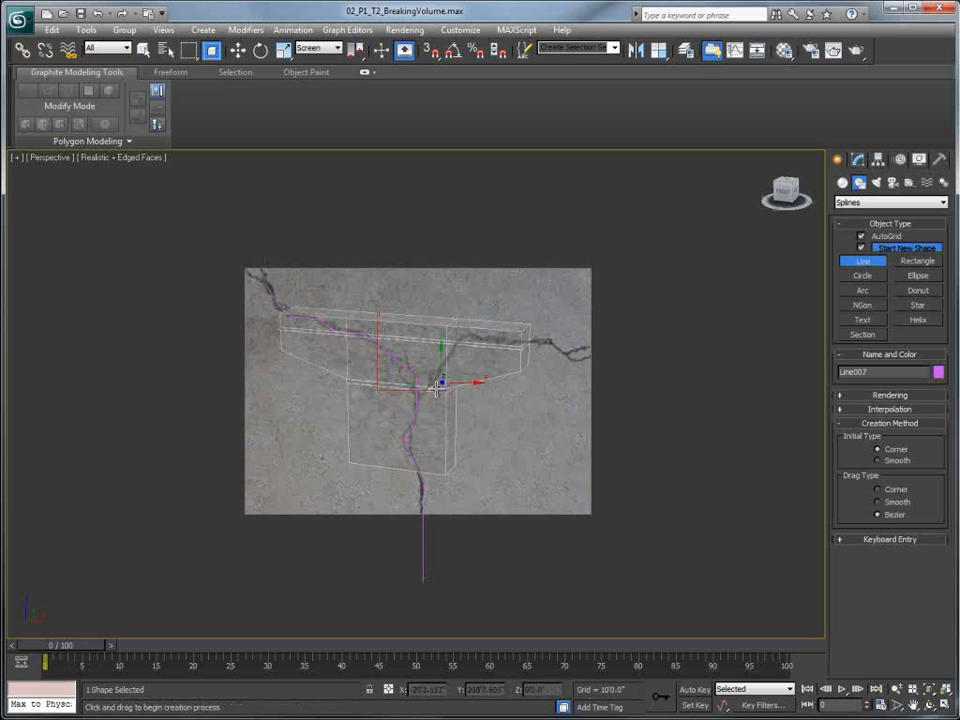
# Trace a second line along the crack's right branch, starting across the first line and ending beyond the pier's right side.
pyautogui.click(397, 411)
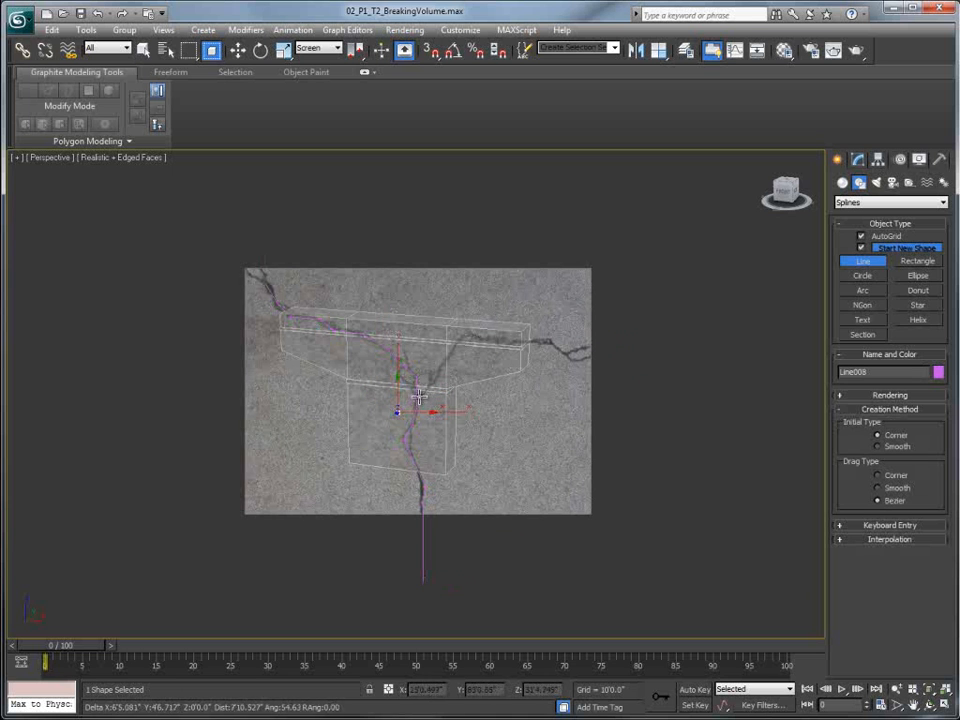
pyautogui.click(430, 386)
pyautogui.click(443, 370)
pyautogui.click(456, 348)
pyautogui.click(471, 334)
pyautogui.click(483, 340)
pyautogui.click(493, 335)
pyautogui.click(508, 341)
pyautogui.click(529, 342)
pyautogui.rightClick(550, 344)
pyautogui.rightClick(527, 377)
# Delete the cracked concrete plane and select both traced crack lines.
pyautogui.click(581, 304)
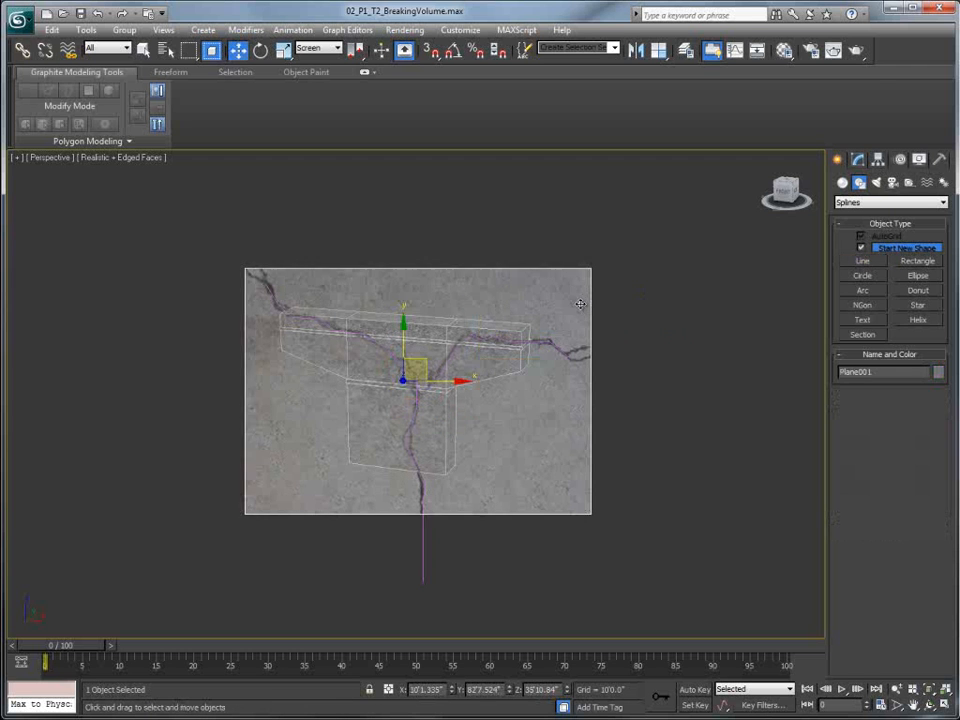
pyautogui.press('Delete')
pyautogui.keyDown('alt'); pyautogui.moveTo(581, 304); pyautogui.dragTo(568, 378, button='middle'); pyautogui.keyUp('alt')
pyautogui.keyDown('alt'); pyautogui.moveTo(414, 432); pyautogui.dragTo(464, 402, button='middle'); pyautogui.keyUp('alt')
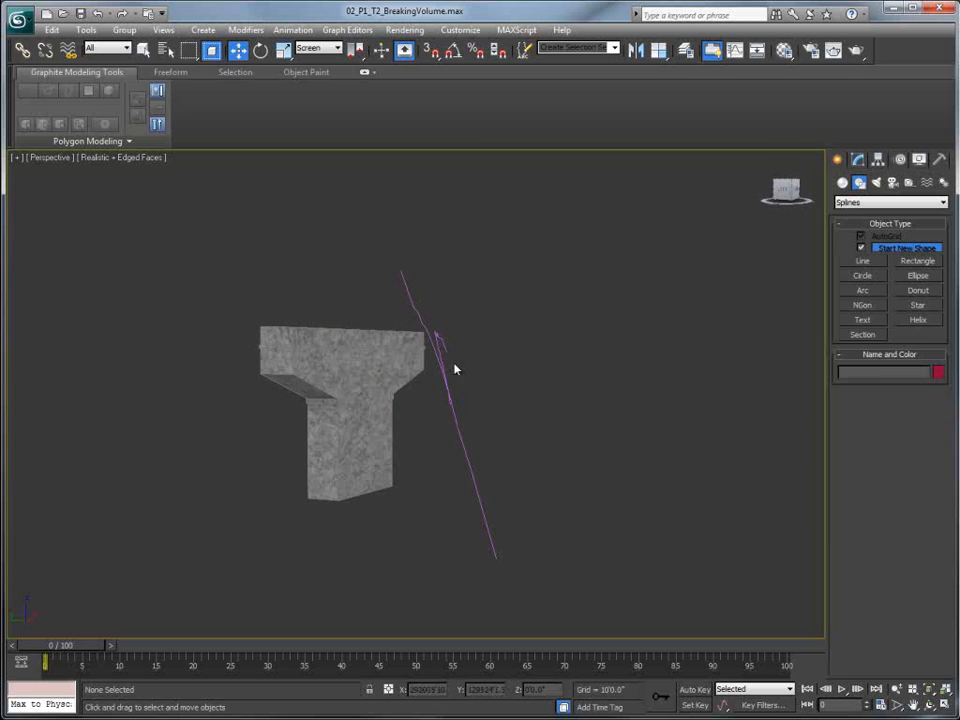
pyautogui.keyDown('alt'); pyautogui.moveTo(442, 344); pyautogui.dragTo(447, 378, button='middle'); pyautogui.keyUp('alt')
pyautogui.click(445, 360)
pyautogui.keyDown('ctrl'); pyautogui.click(450, 420); pyautogui.keyUp('ctrl')
# Apply an Extrude modifier to both crack lines with an amount of -66'0.0".
pyautogui.click(856, 161)
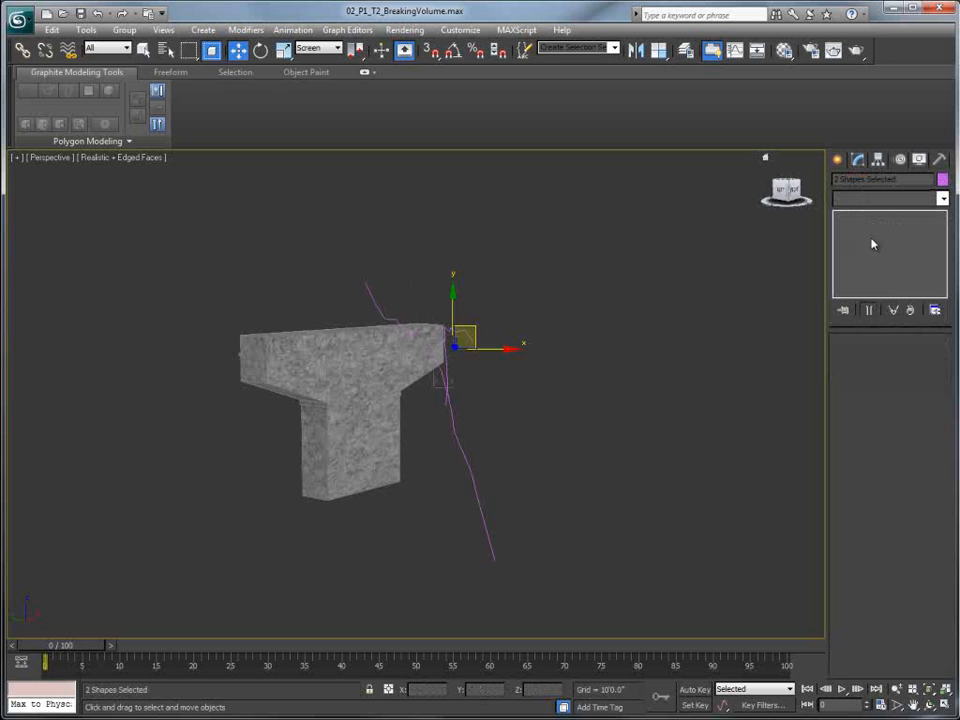
pyautogui.click(866, 199)
pyautogui.click(860, 652)
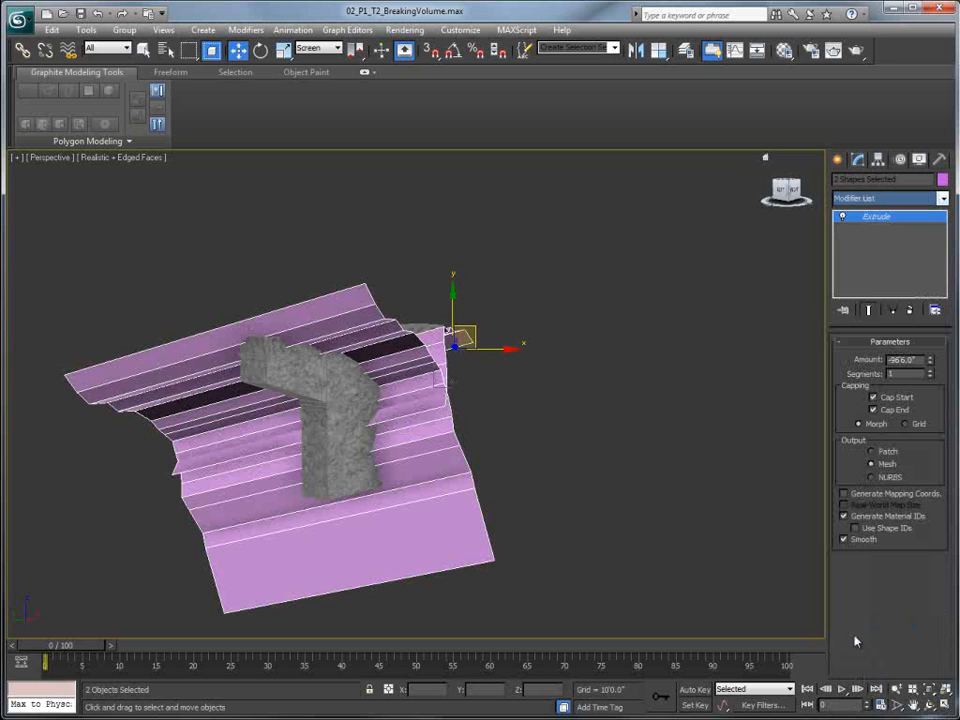
pyautogui.moveTo(932, 360); pyautogui.dragTo(932, 311)
# Examine how each of the two extruded crack surfaces passes through the pier and where they overlap.
pyautogui.keyDown('alt'); pyautogui.moveTo(540, 410); pyautogui.dragTo(430, 405, button='middle'); pyautogui.keyUp('alt')
pyautogui.click(585, 437)
pyautogui.click(450, 471)
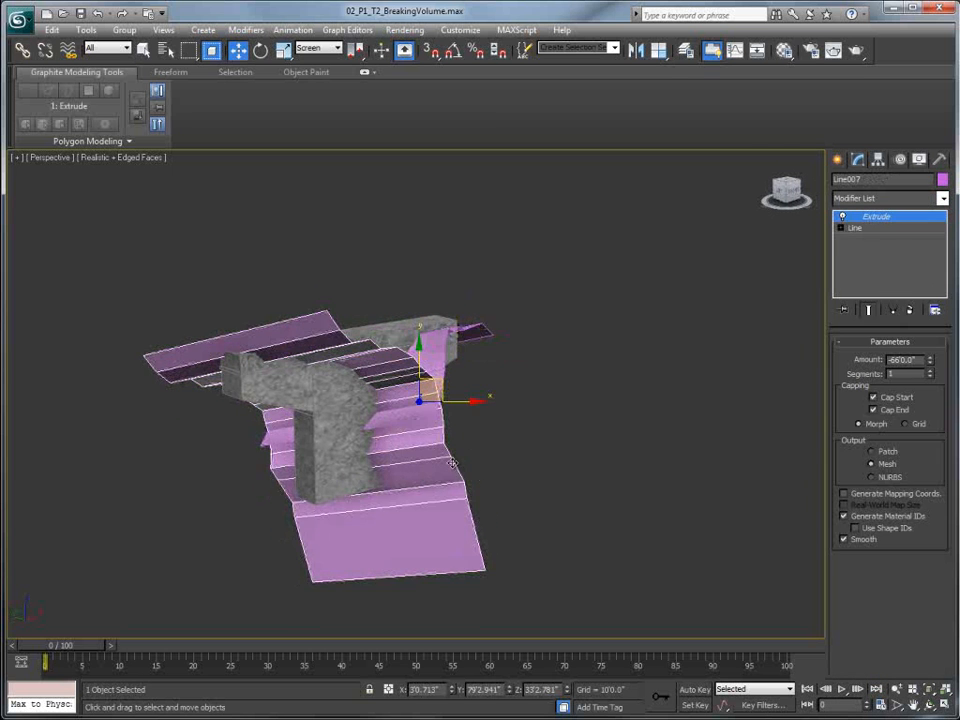
pyautogui.keyDown('alt'); pyautogui.moveTo(452, 466); pyautogui.dragTo(497, 440, button='middle'); pyautogui.keyUp('alt')
pyautogui.keyDown('alt'); pyautogui.moveTo(540, 401); pyautogui.dragTo(446, 459, button='middle'); pyautogui.keyUp('alt')
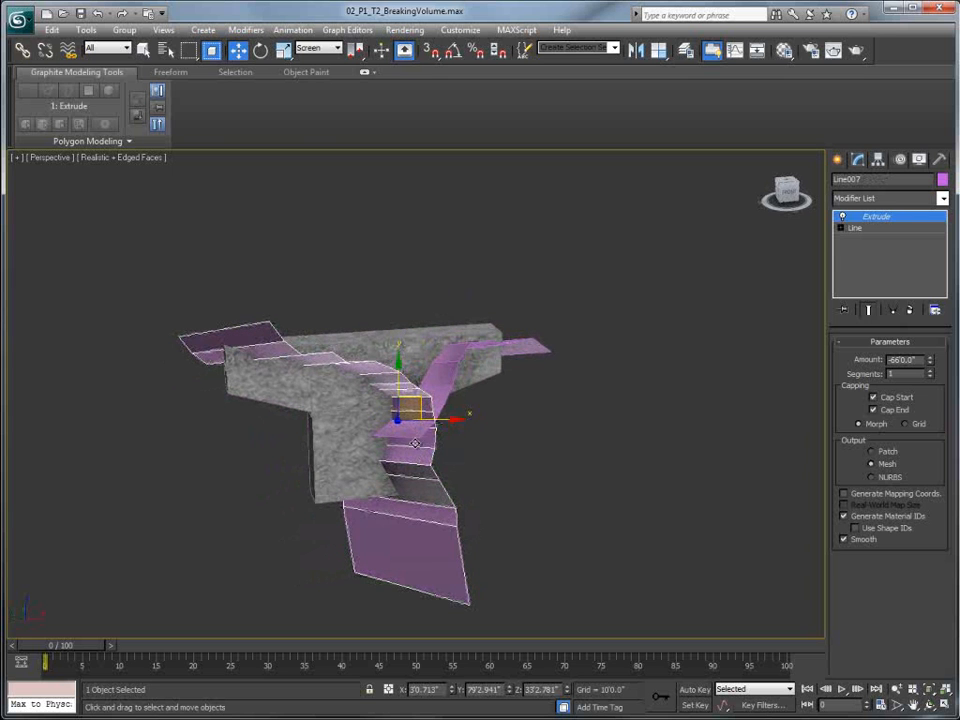
pyautogui.click(402, 430)
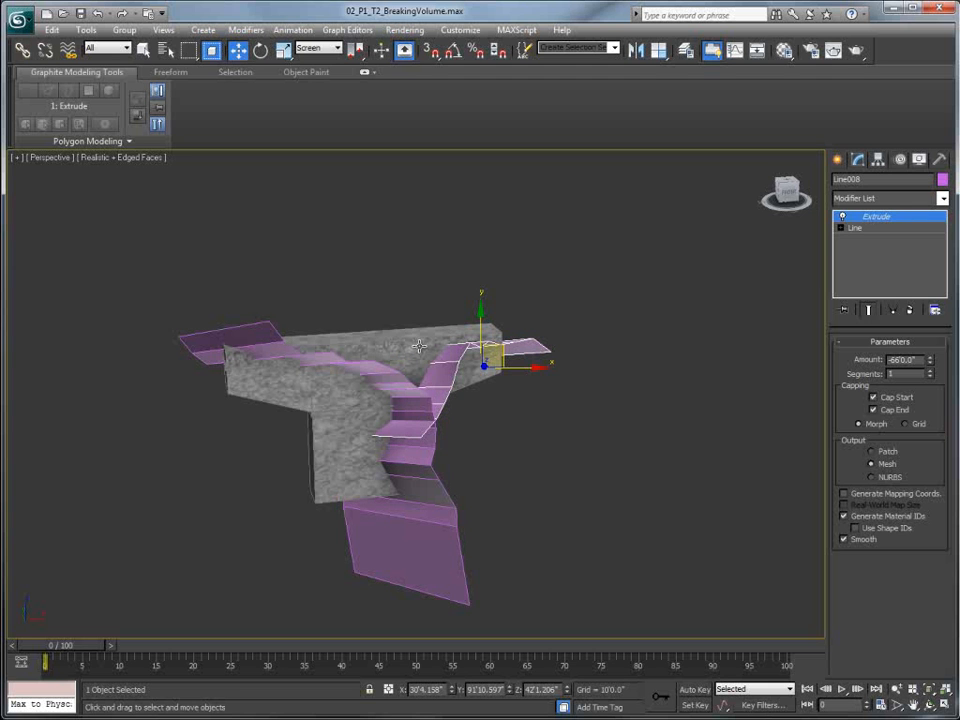
# Start ProCutter on the longer extruded crack surface with Auto Extract Mesh, Explode By Elements and Stock Inside Cutter enabled.
pyautogui.click(430, 436)
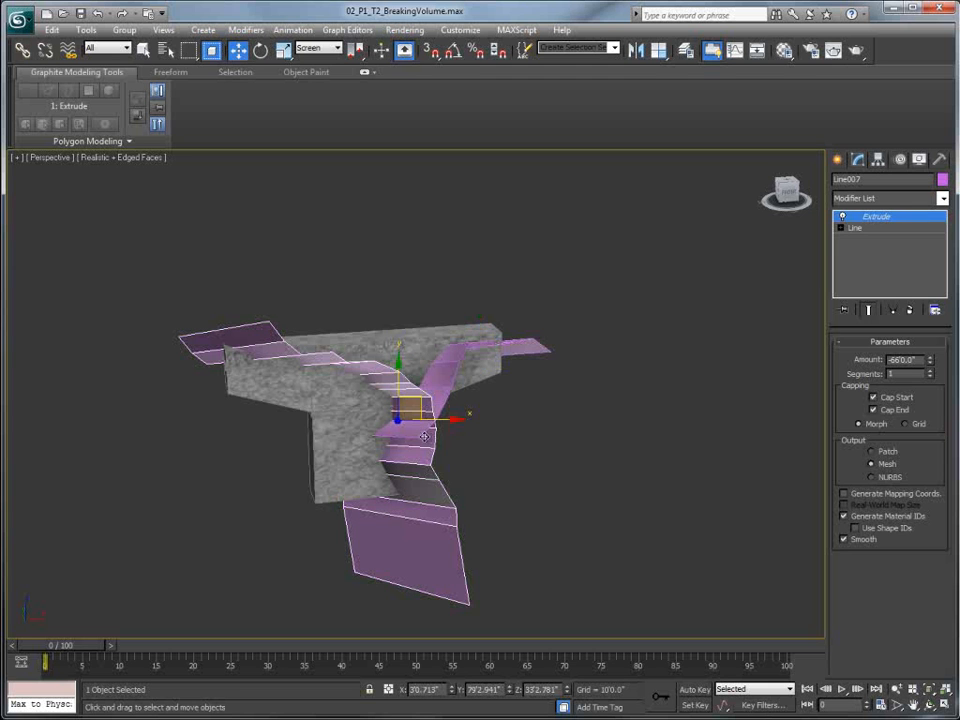
pyautogui.click(840, 161)
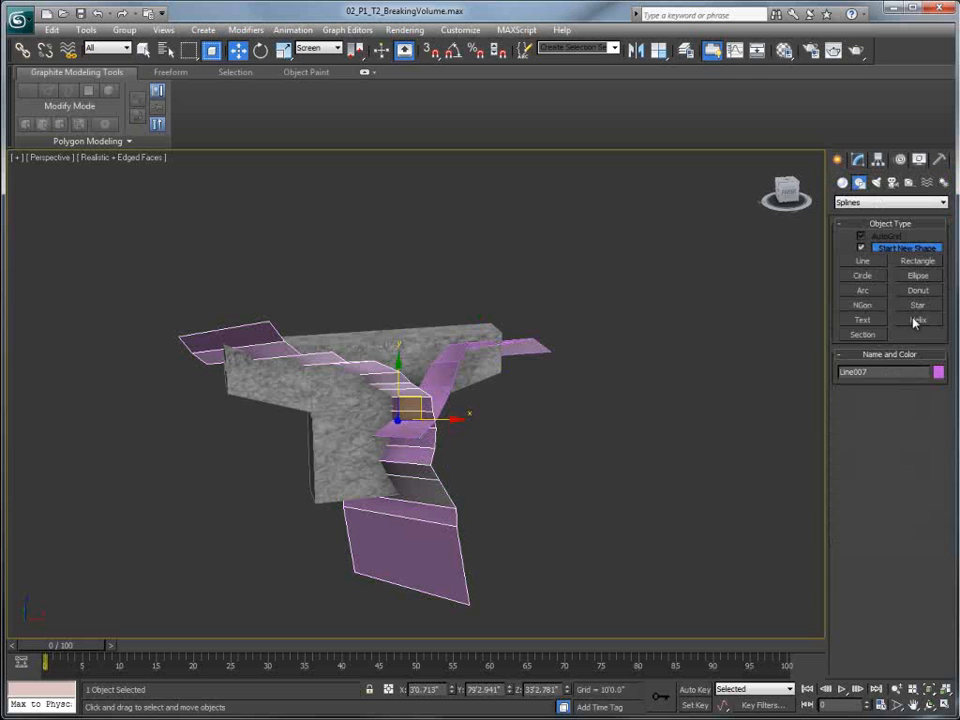
pyautogui.click(842, 184)
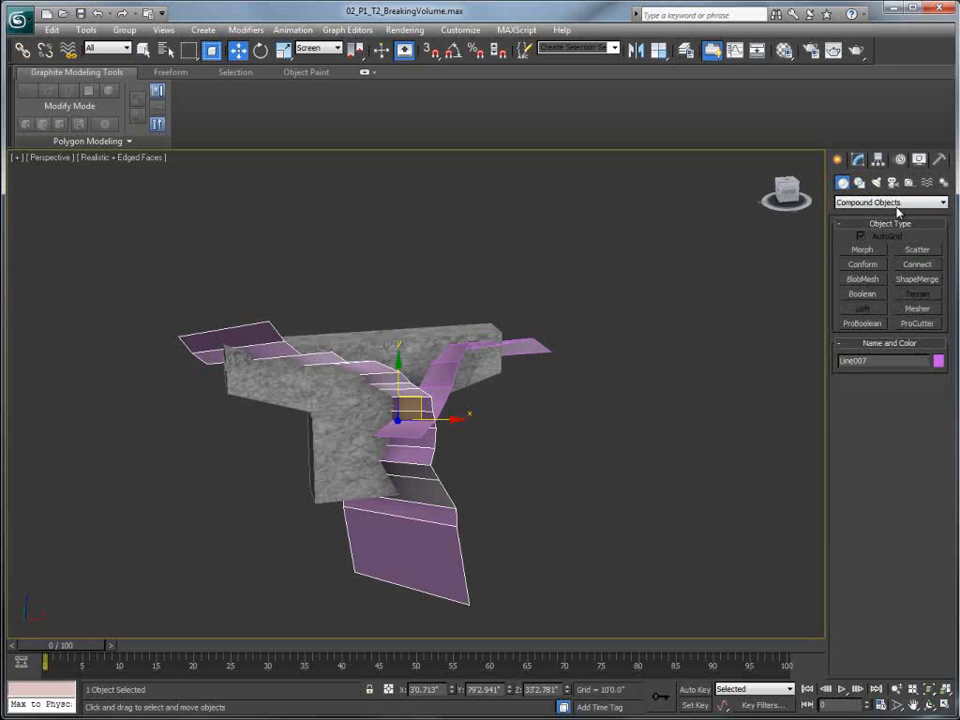
pyautogui.click(917, 323)
pyautogui.click(850, 468)
pyautogui.click(850, 481)
pyautogui.click(846, 540)
# Cut the pier by picking it as the stock object, and delete the longer crack cutter.
pyautogui.click(888, 414)
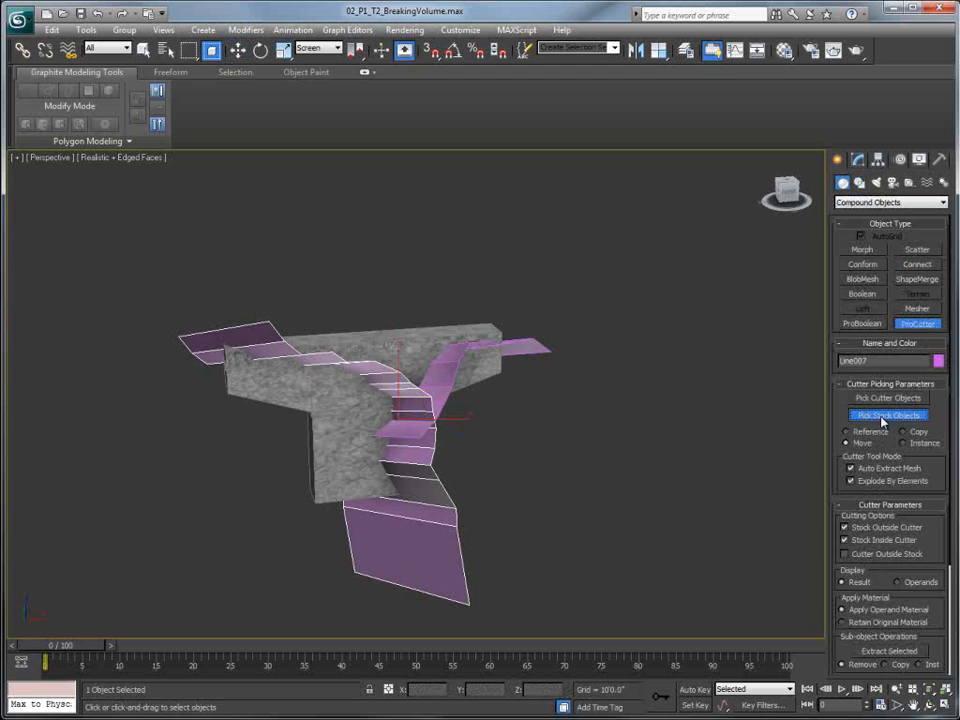
pyautogui.click(371, 447)
pyautogui.press('Delete')
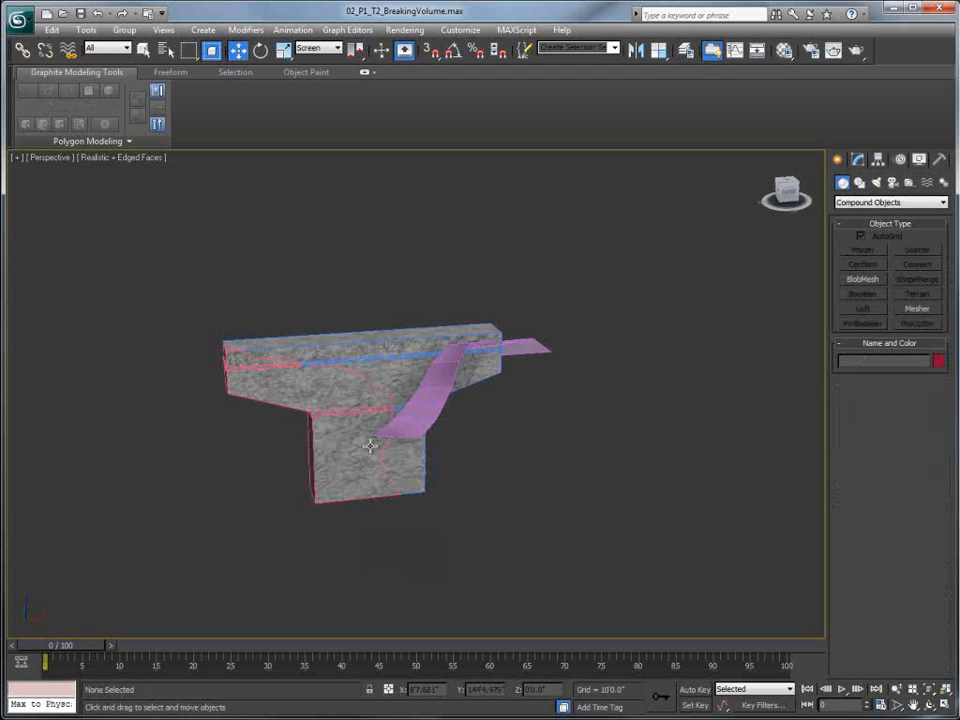
# Cut the upper-right pier piece with the shorter crack surface using ProCutter with Explode By Elements and Stock Inside Cutter, and delete the cutter.
pyautogui.click(442, 372)
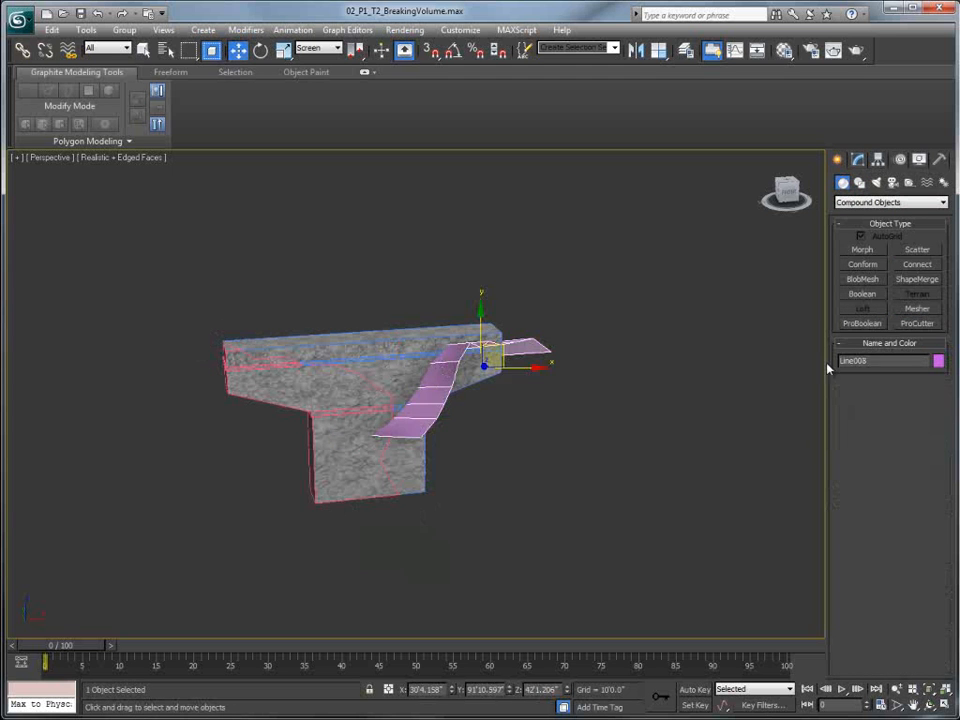
pyautogui.click(917, 323)
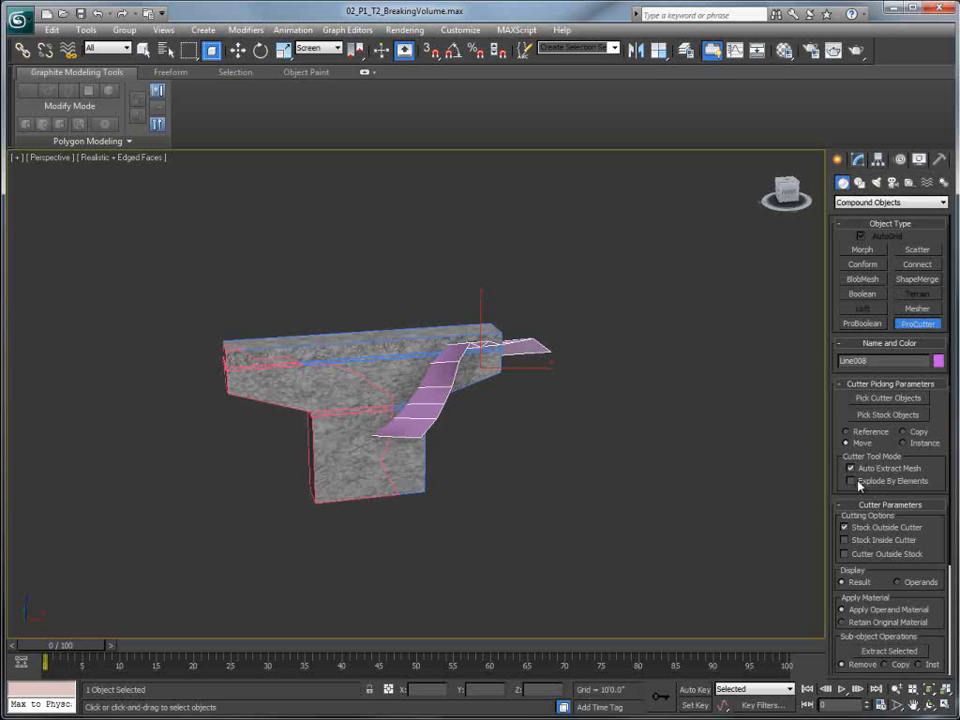
pyautogui.click(845, 540)
pyautogui.click(887, 414)
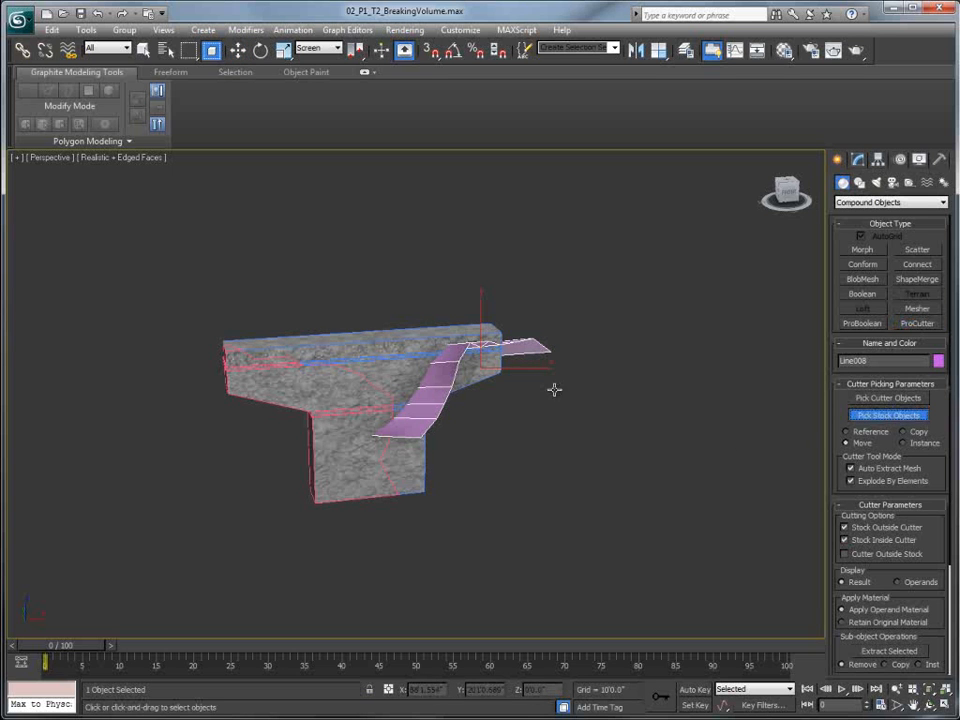
pyautogui.click(417, 344)
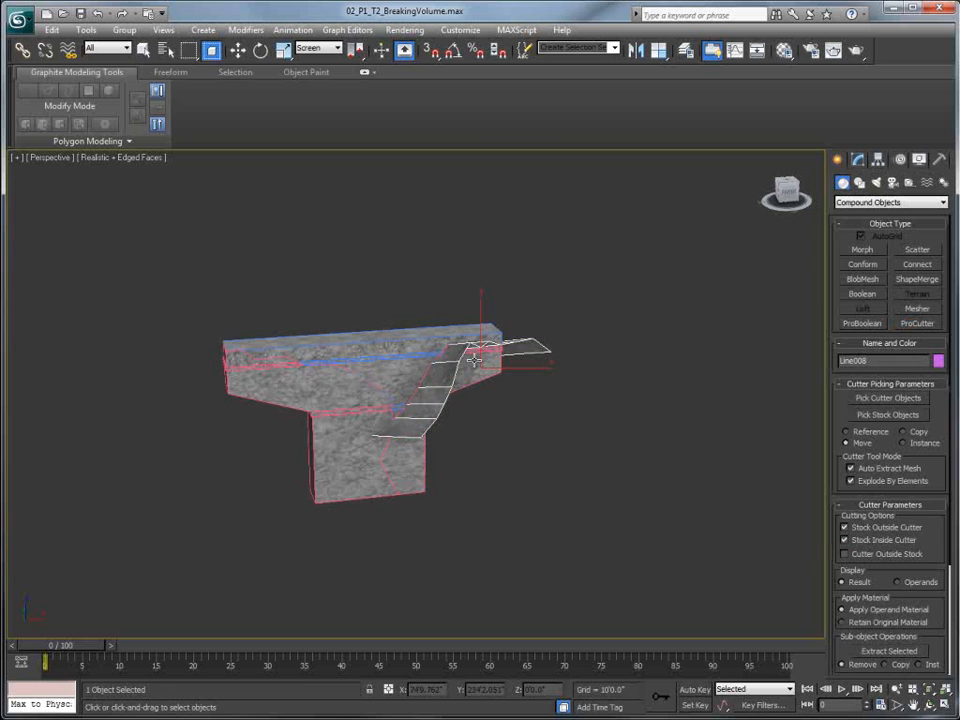
pyautogui.press('Delete')
# Move the upper, right and left pier pieces away from one another to check the crack-shaped cuts.
pyautogui.moveTo(421, 369)
pyautogui.keyDown('alt'); pyautogui.mouseDown(button='middle')
pyautogui.moveTo(398, 364)
pyautogui.moveTo(410, 355)
pyautogui.mouseUp(button='middle'); pyautogui.keyUp('alt')
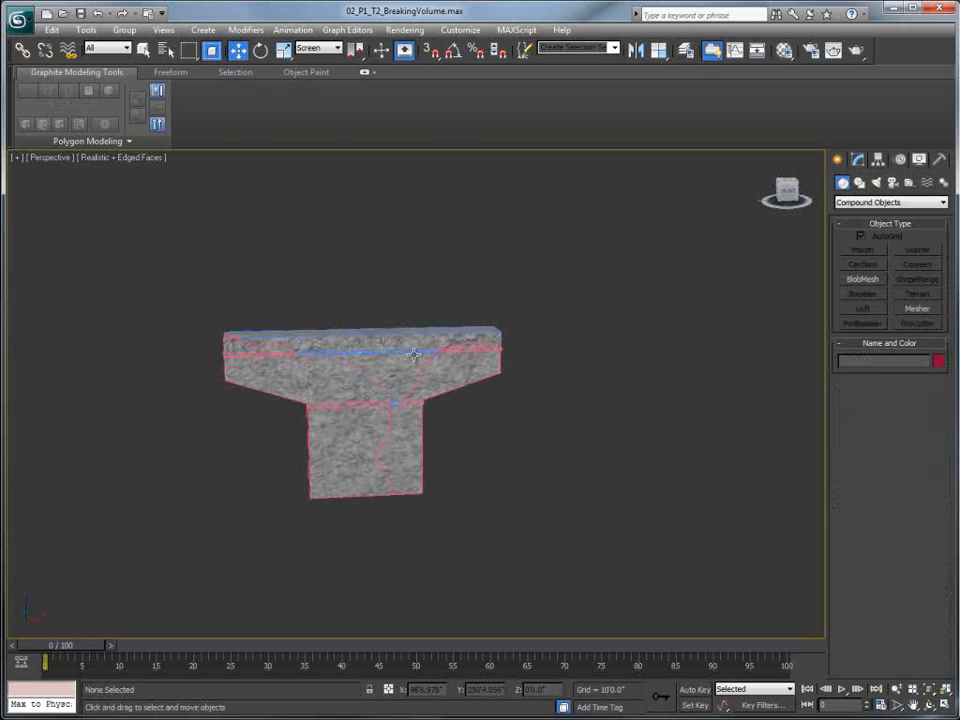
pyautogui.click(412, 355)
pyautogui.moveTo(506, 347); pyautogui.dragTo(542, 290)
pyautogui.click(471, 370)
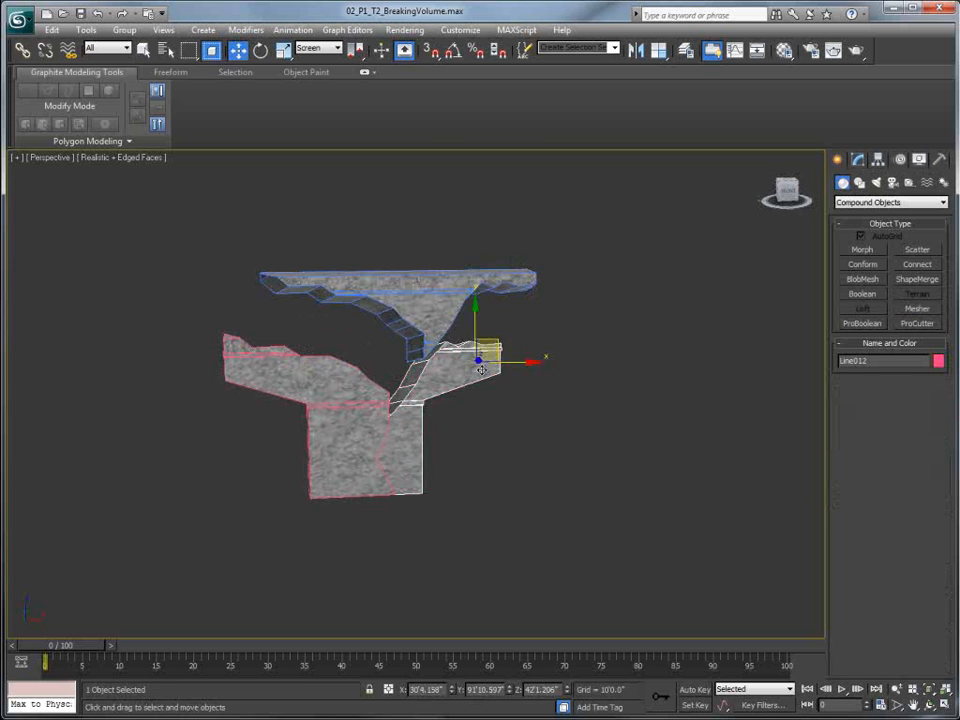
pyautogui.moveTo(497, 343); pyautogui.dragTo(538, 377)
pyautogui.click(300, 370)
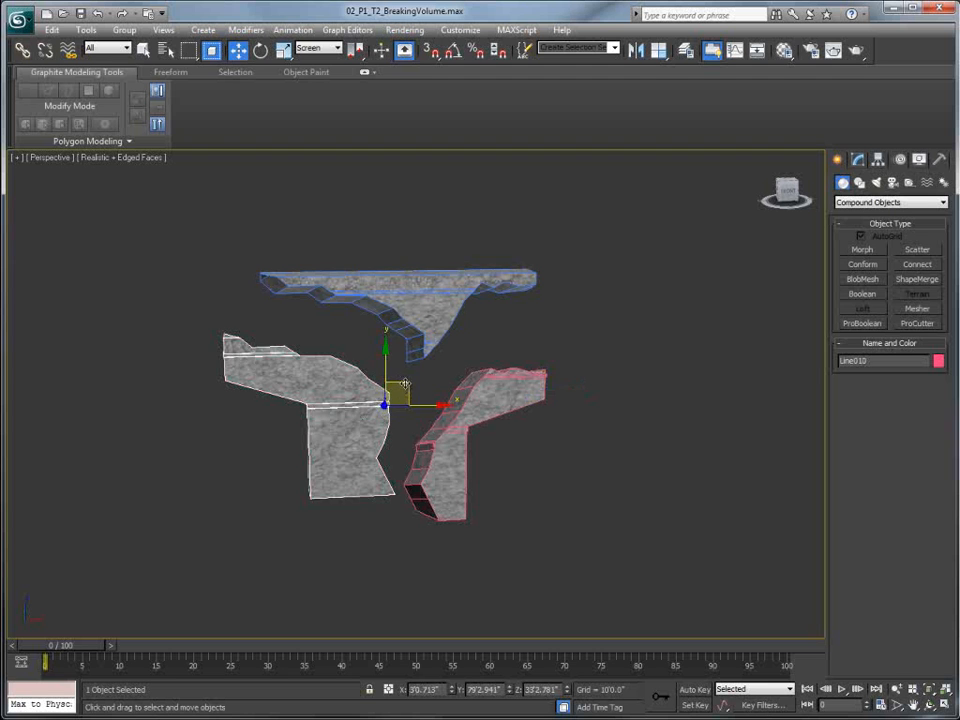
pyautogui.moveTo(410, 382); pyautogui.dragTo(368, 407)
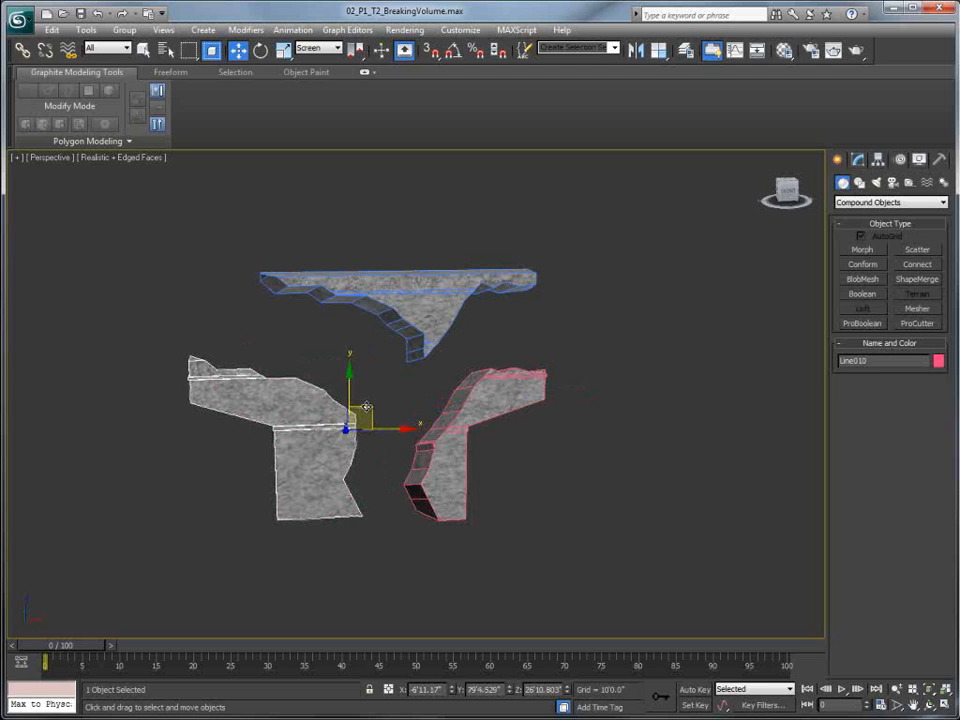